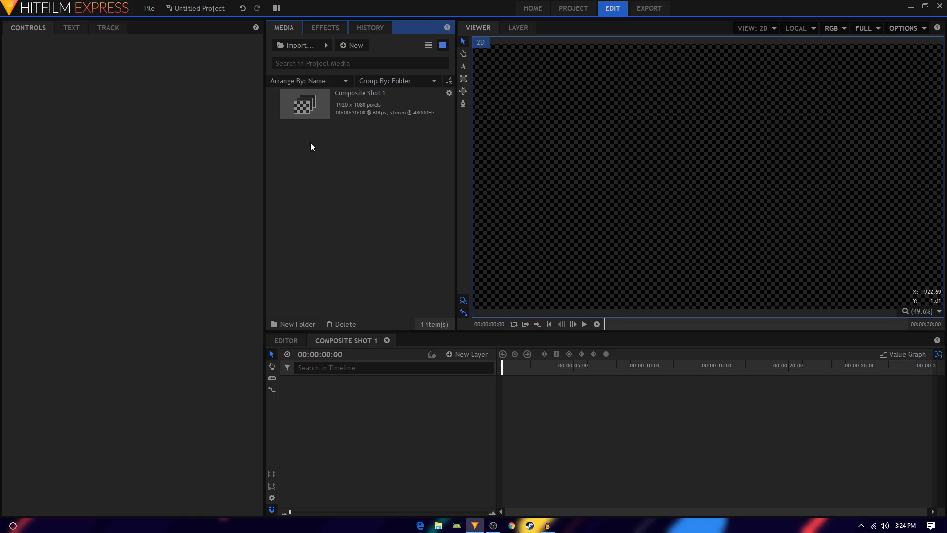
Step: Import all the pictures from the desktop's images folder into the project media
click(293, 48)
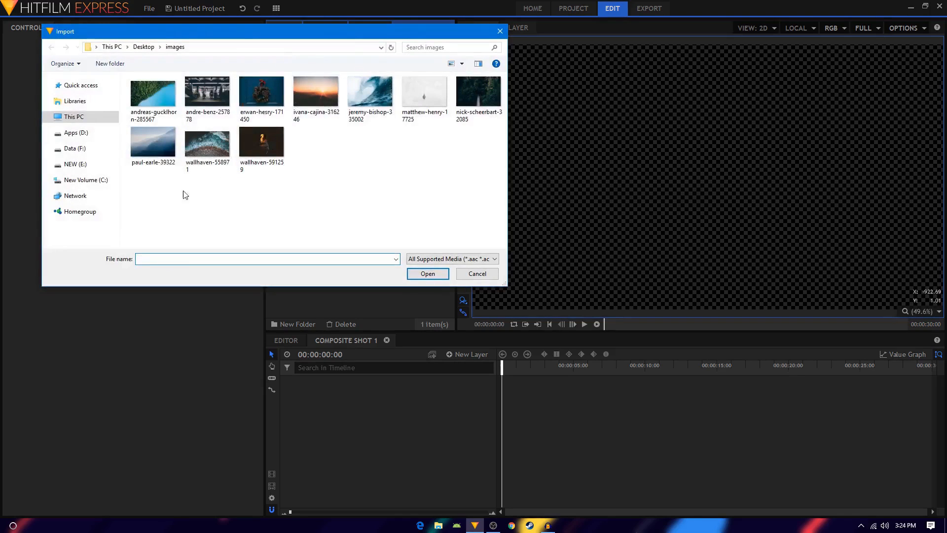
drag(155, 200, 471, 101)
click(428, 273)
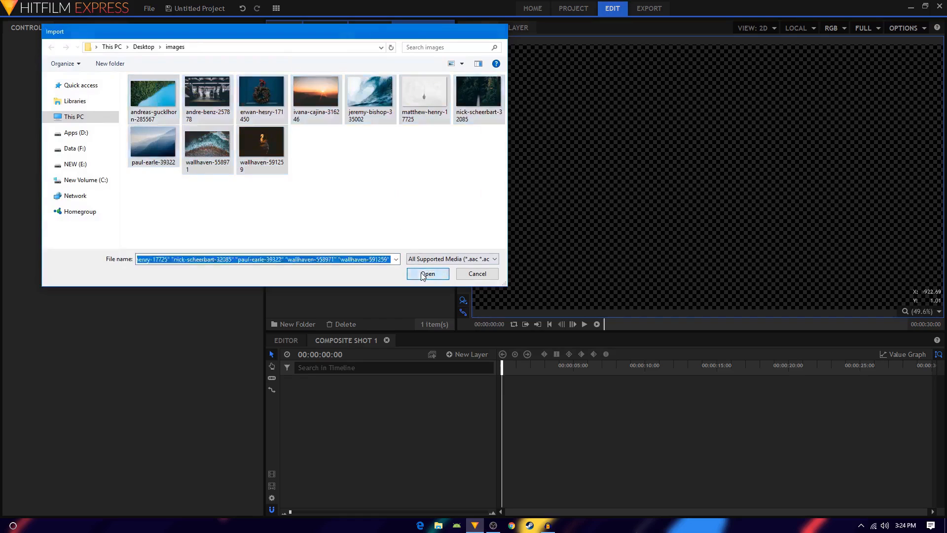
Step: Create a media folder named images
click(294, 324)
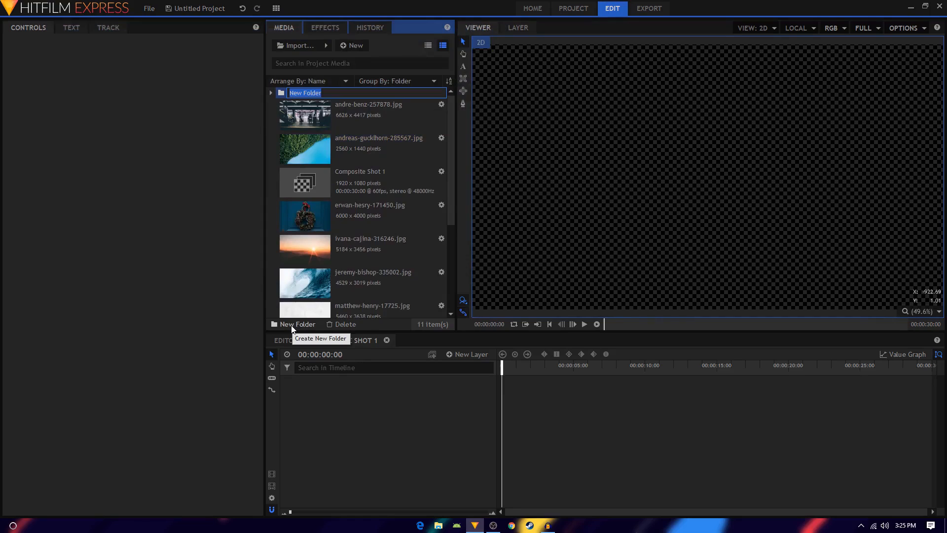
text(images)
key(Return)
Step: Move all the imported pictures into the images folder, leaving Composite Shot 1 outside it
click(353, 207)
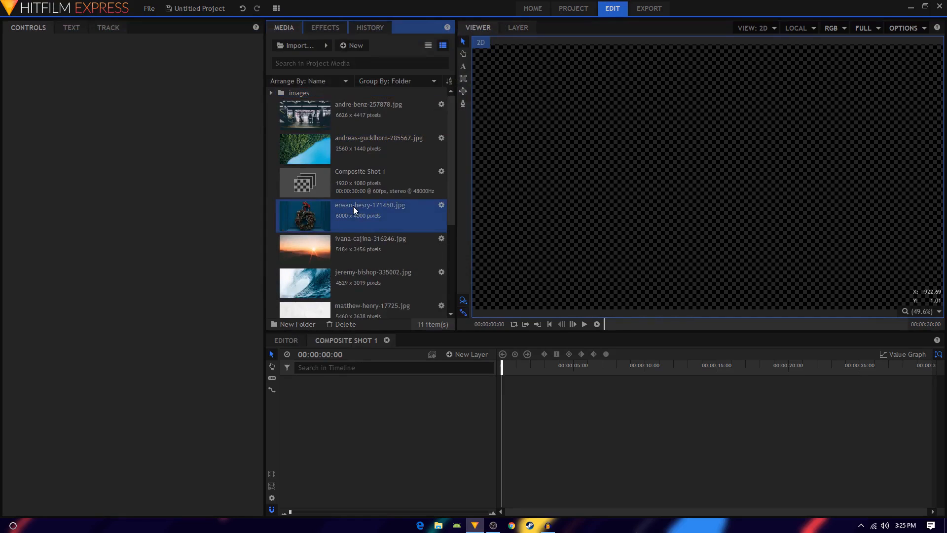
key(ctrl+a)
ctrl+click(355, 164)
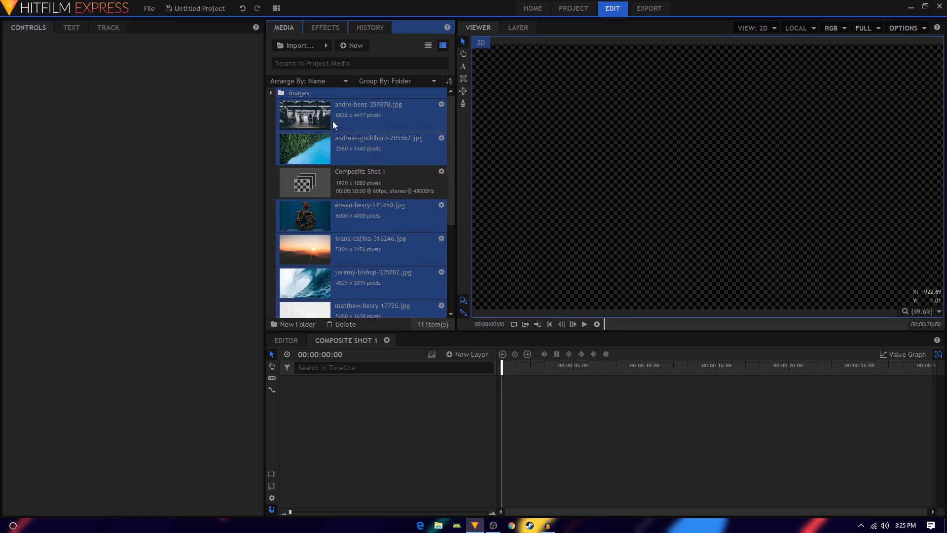
ctrl+click(332, 92)
drag(360, 119, 312, 90)
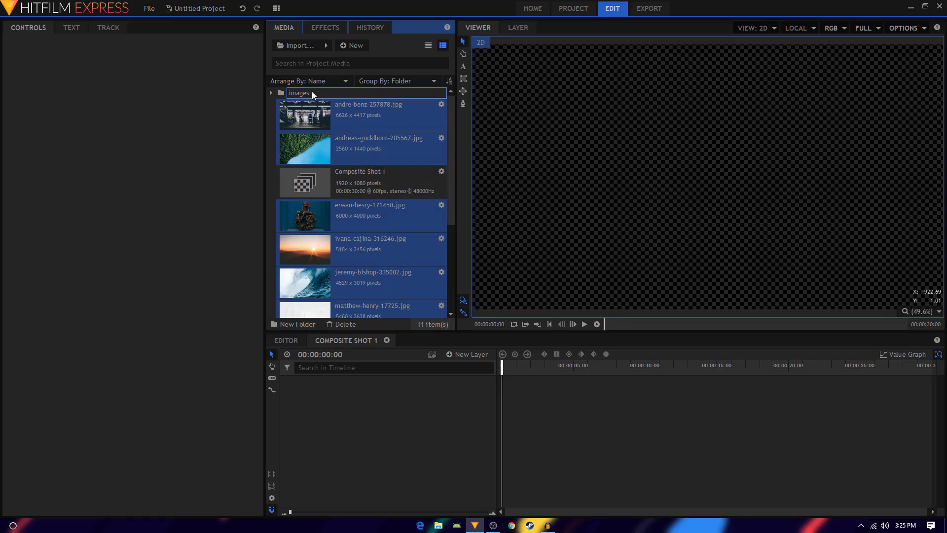
click(271, 93)
Step: Create two more media folders named comp-1 and comp-2
click(301, 324)
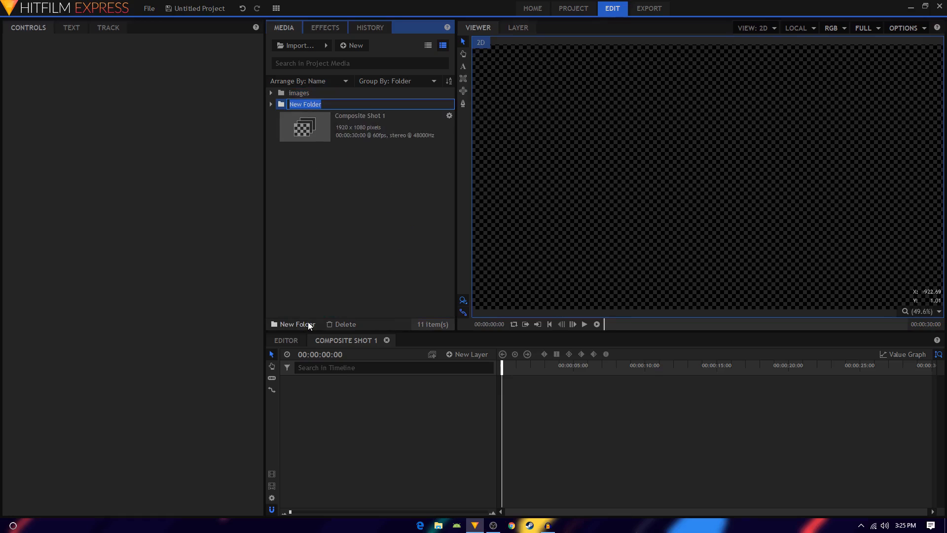
text(comp-1)
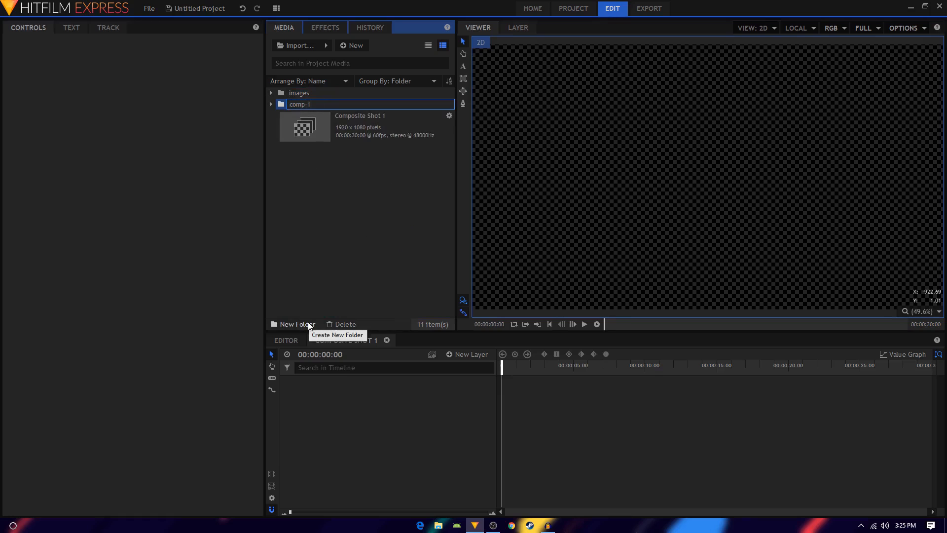
key(Return)
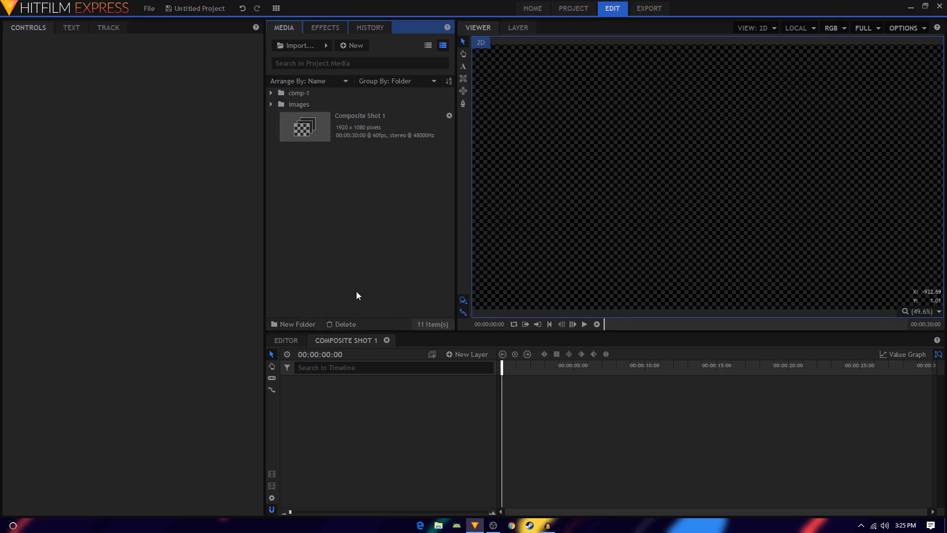
click(301, 324)
text(comp)
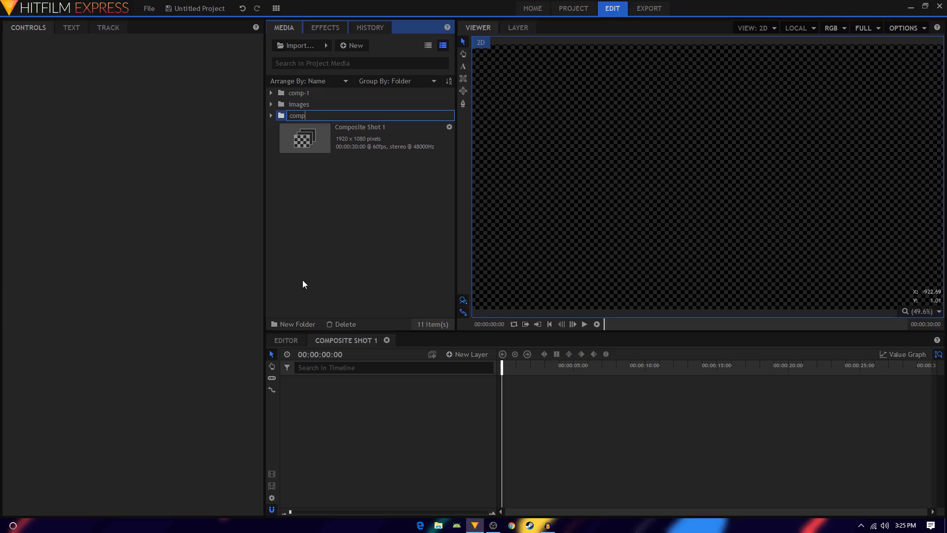
text(-2)
key(Return)
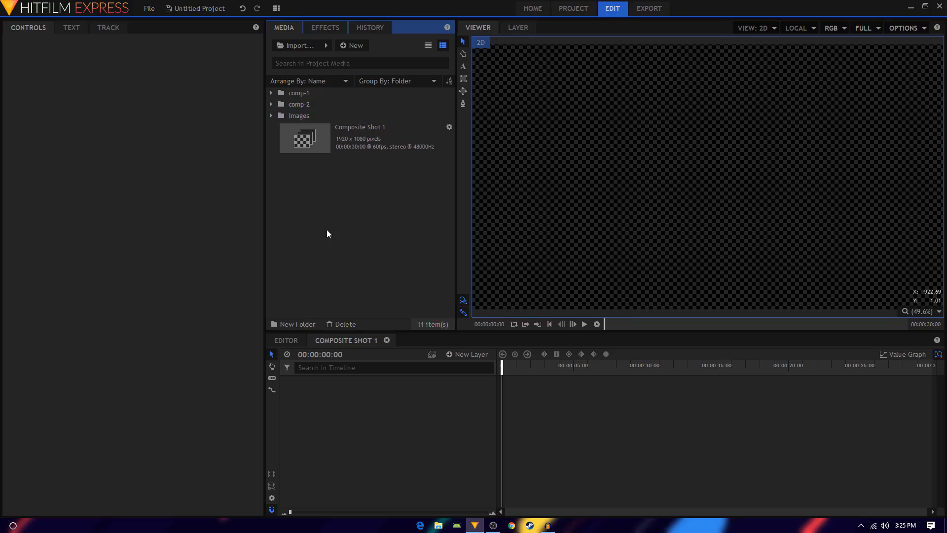
Step: Rename Composite Shot 1 to main and move it into the comp-1 folder
click(348, 151)
right_click(348, 150)
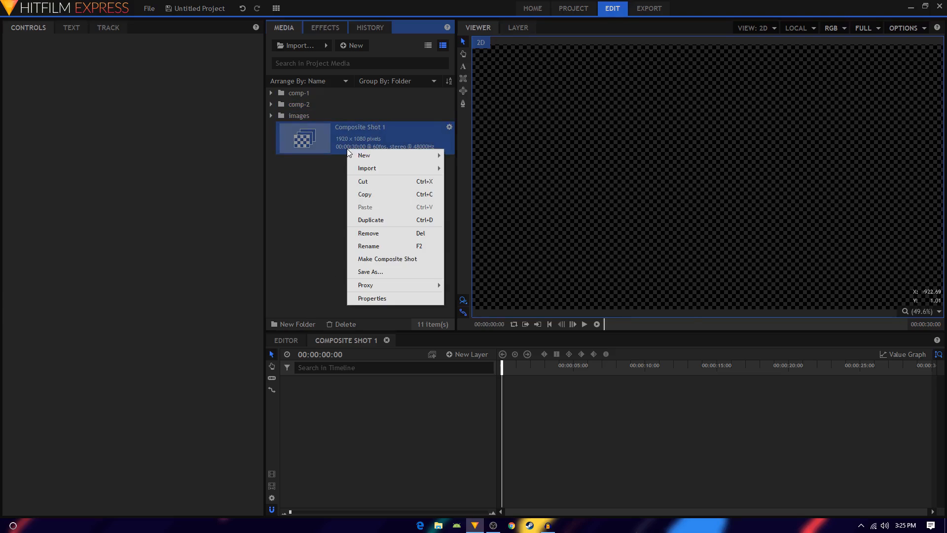
click(377, 245)
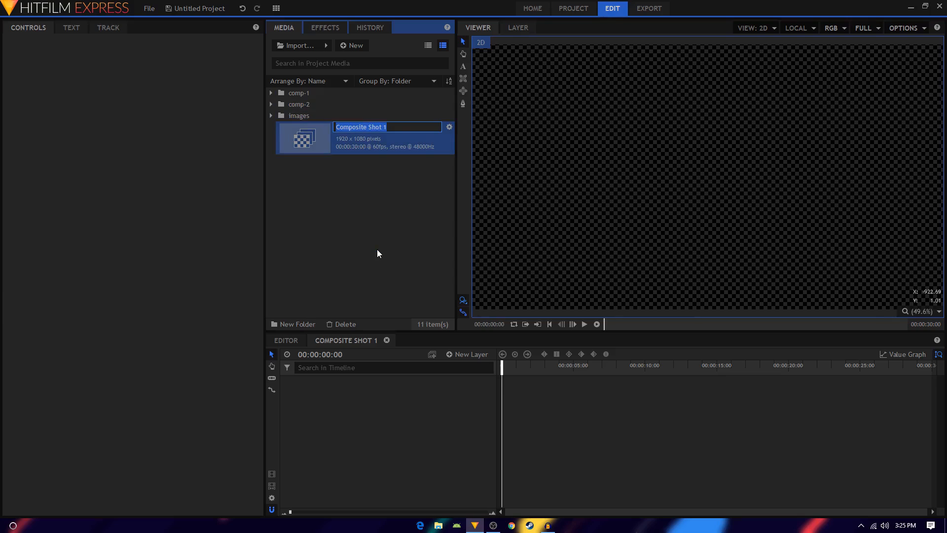
text(maiin)
key(BackSpace)
key(BackSpace)
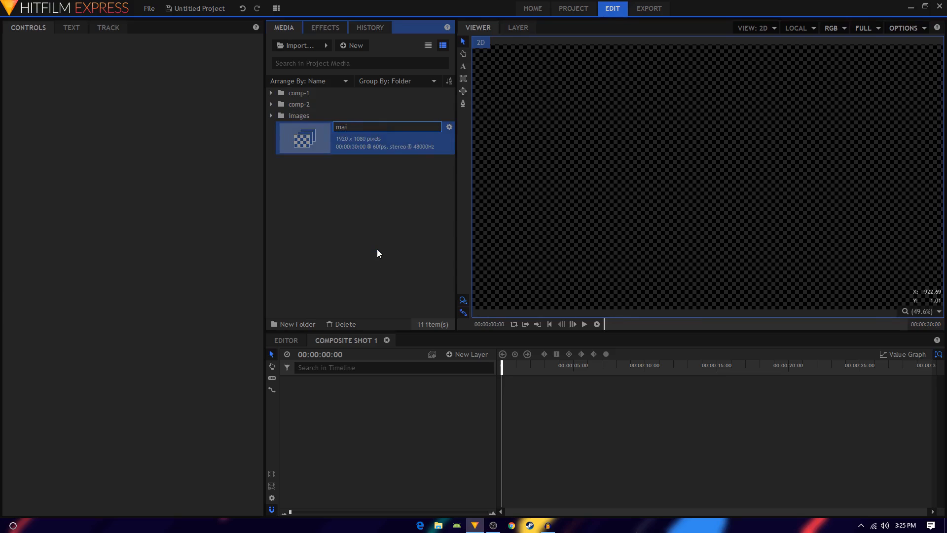
text(n)
key(Return)
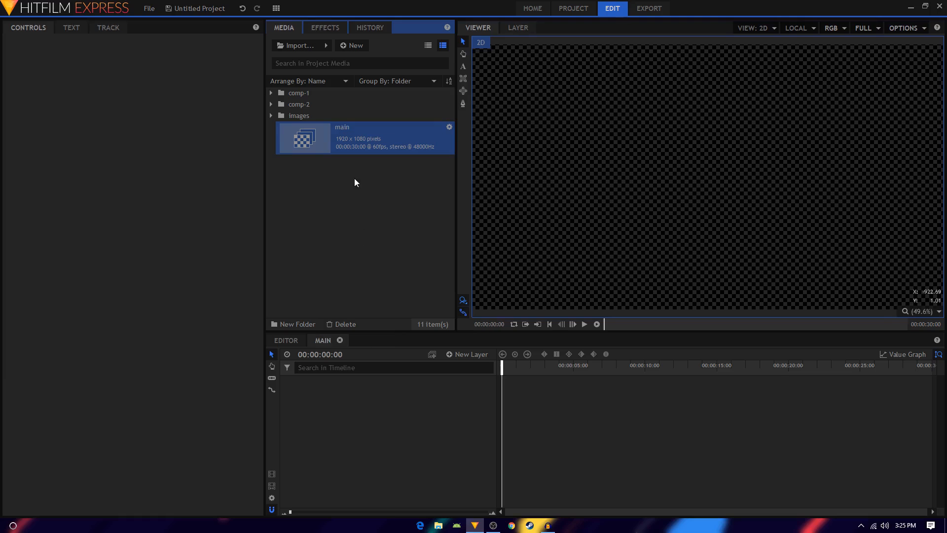
drag(365, 149, 295, 96)
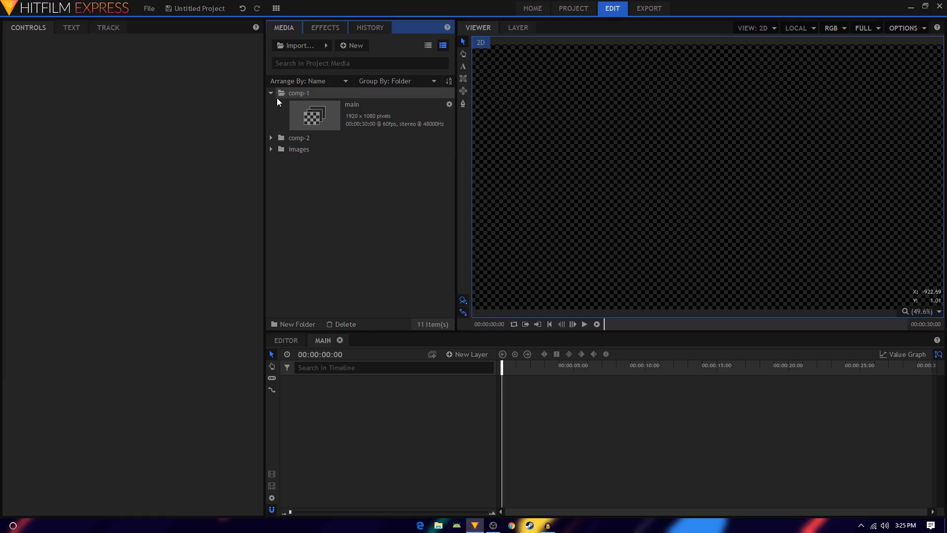
Step: Place the aerial forest-and-lake picture from the images folder on the main timeline and scale its layer to 77%
click(270, 150)
drag(349, 194, 363, 383)
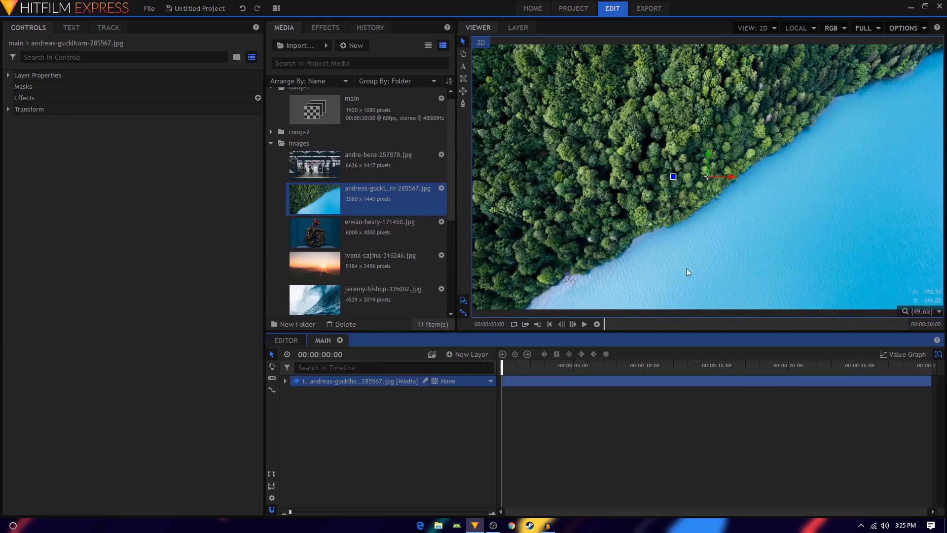
scroll(692, 265, down, 2)
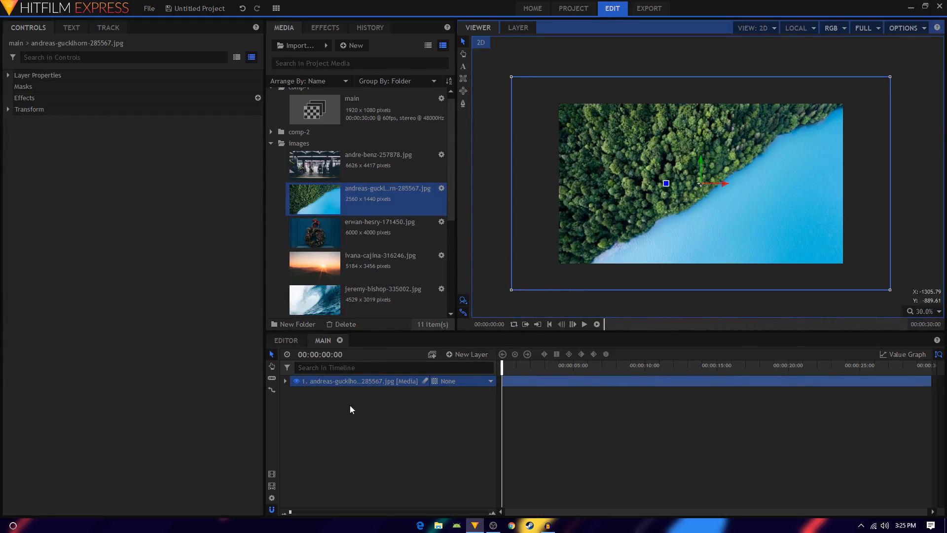
click(290, 382)
click(295, 413)
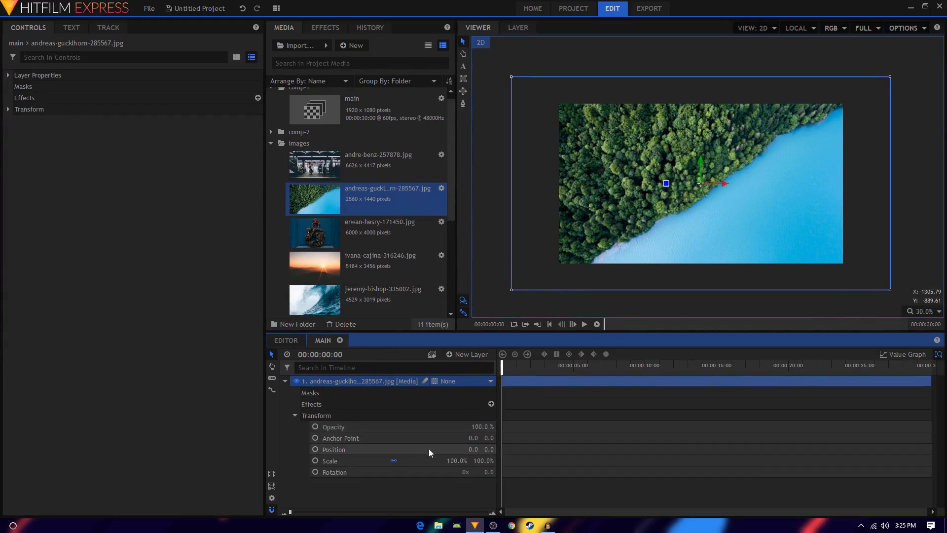
drag(456, 461, 445, 460)
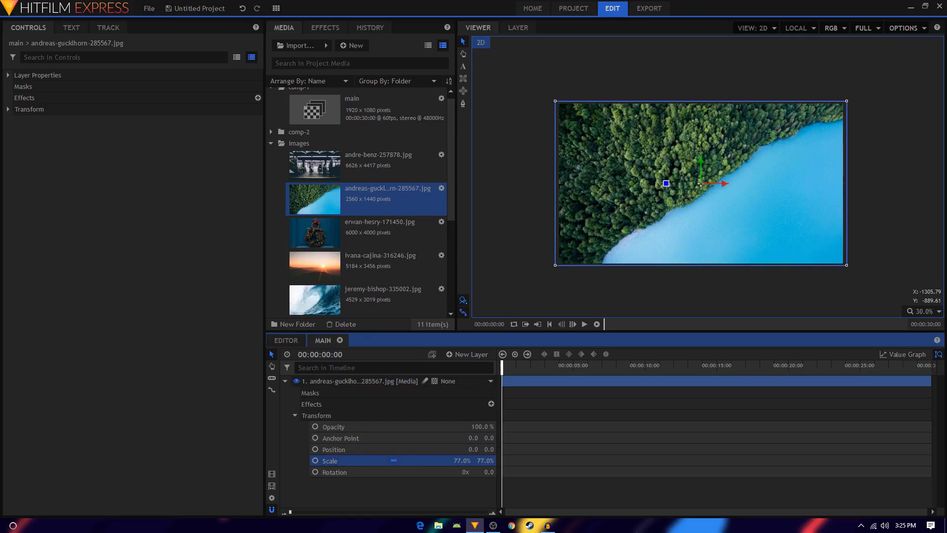
click(285, 380)
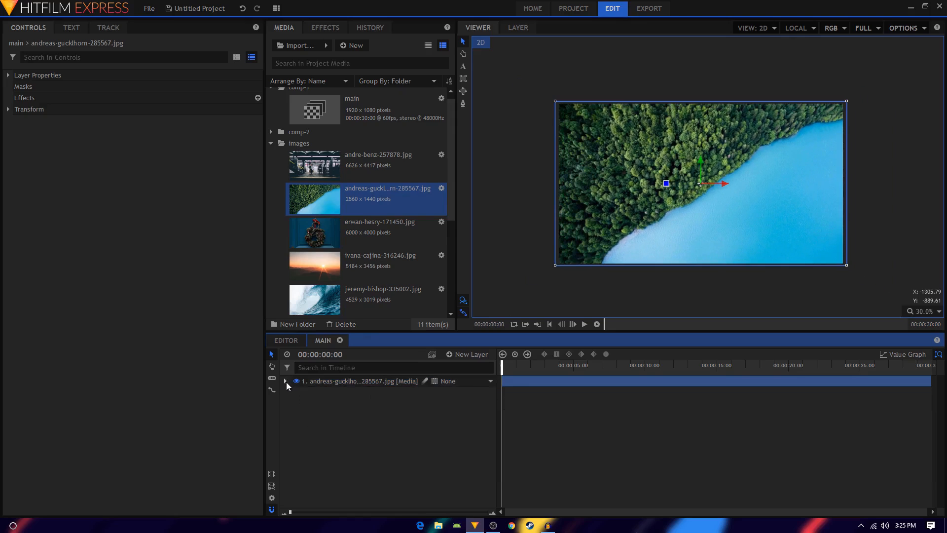
click(339, 417)
scroll(665, 218, up, 2)
scroll(665, 219, down, 1)
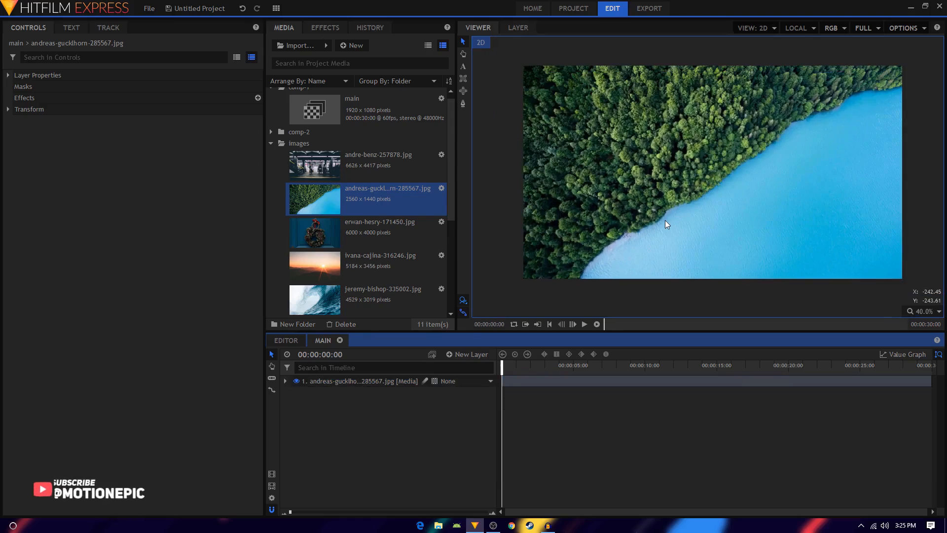
Step: Turn the picture layer into a composite shot named image_comp, taking properties from the selected layer and moving its transforms with the layer
right_click(371, 382)
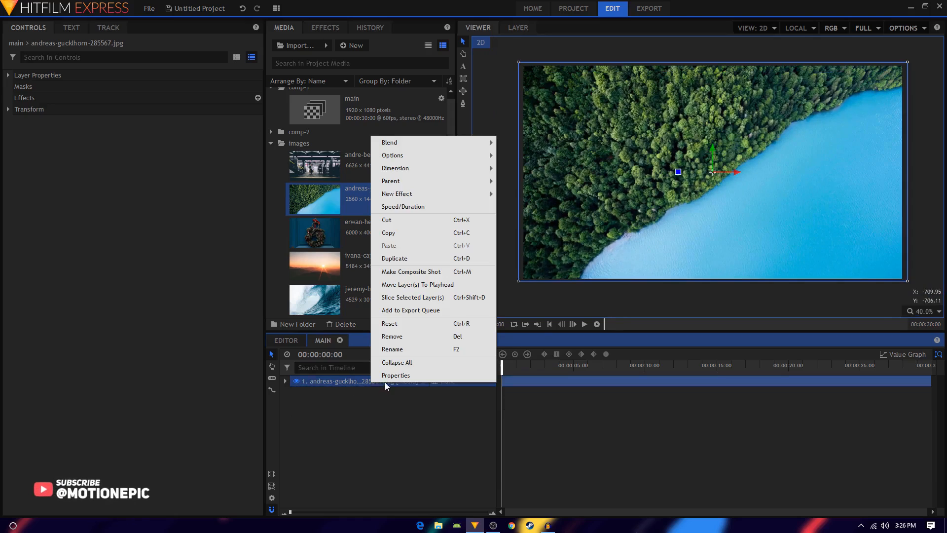
click(396, 272)
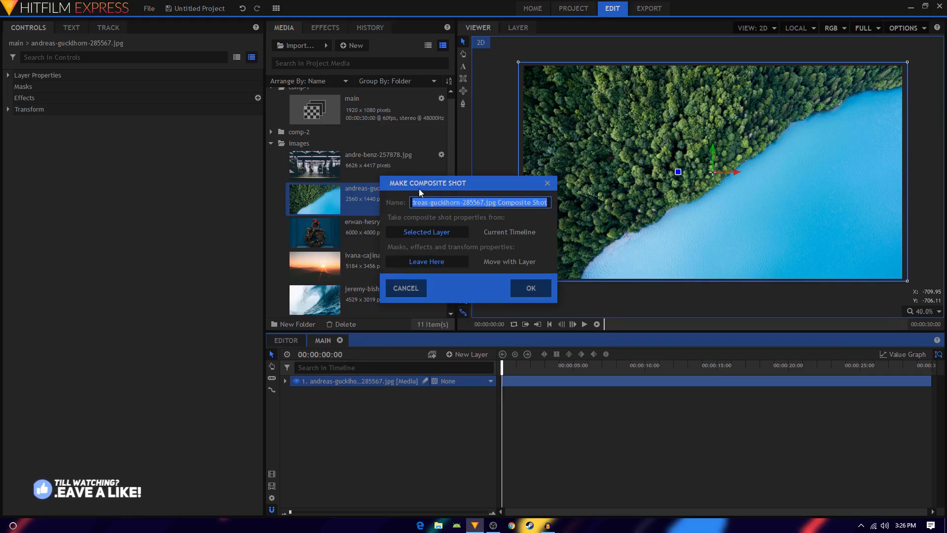
text(ima)
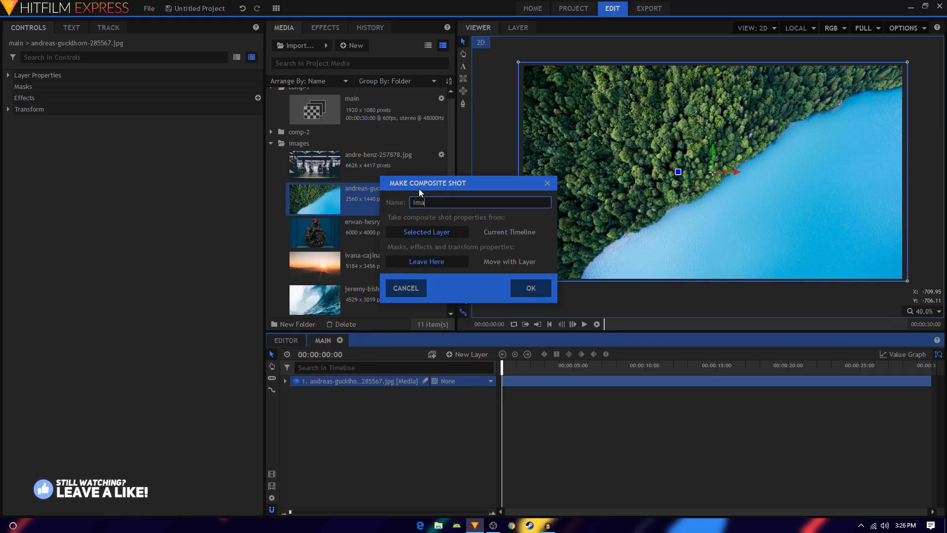
text(ge_)
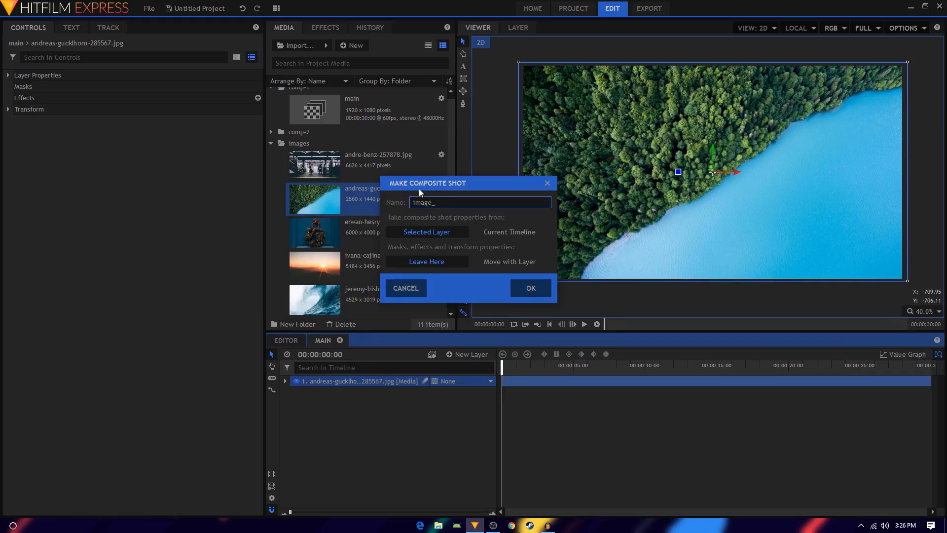
text(comp)
click(420, 238)
click(494, 262)
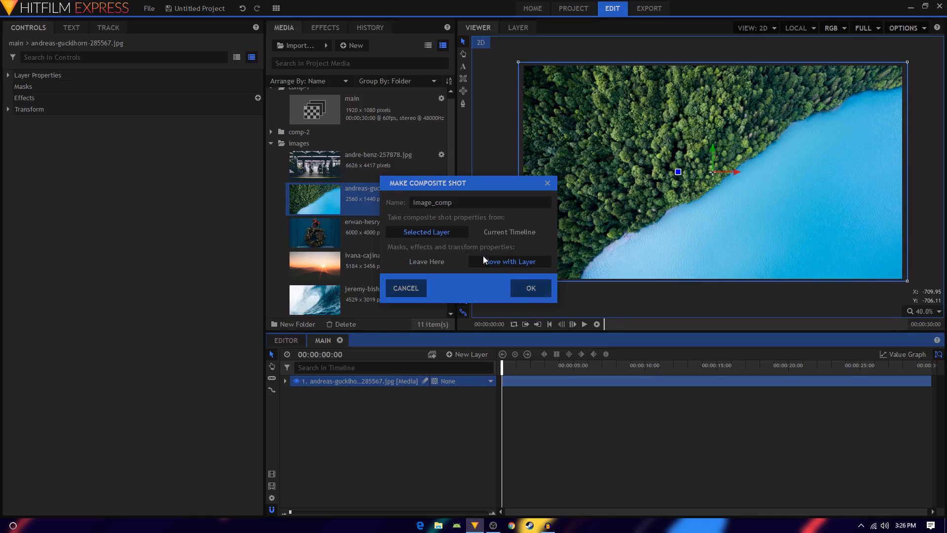
click(532, 289)
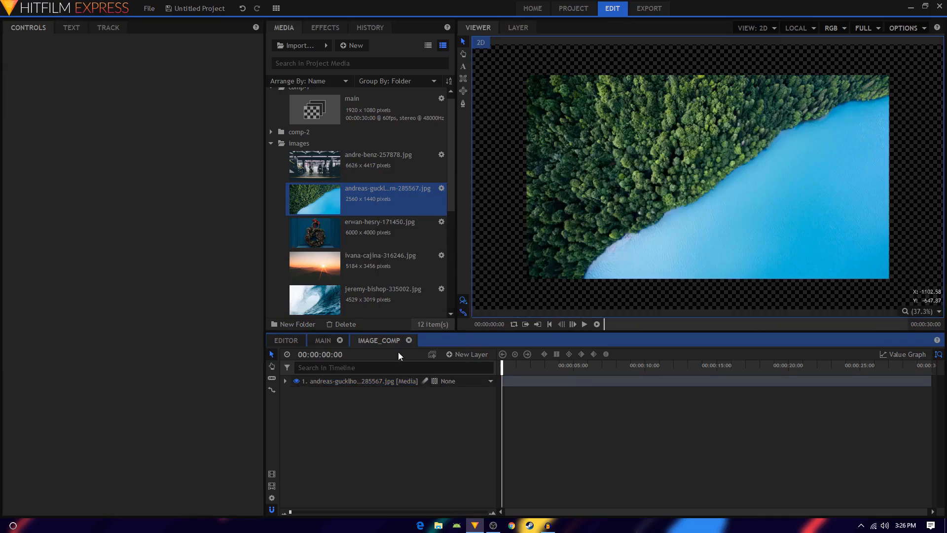
Step: Change the image_comp composite shot's template to 1080p Full HD @ 60 fps in its properties
scroll(678, 207, down, 1)
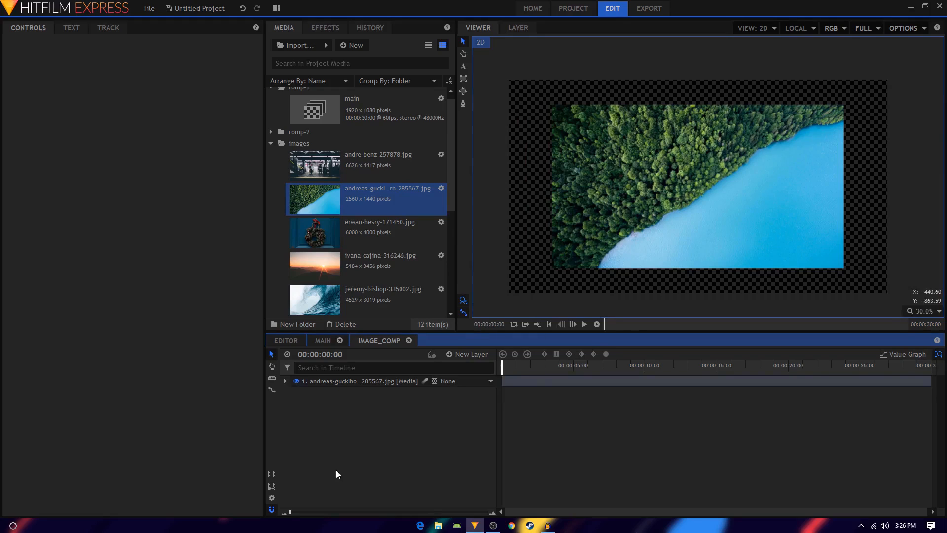
click(273, 498)
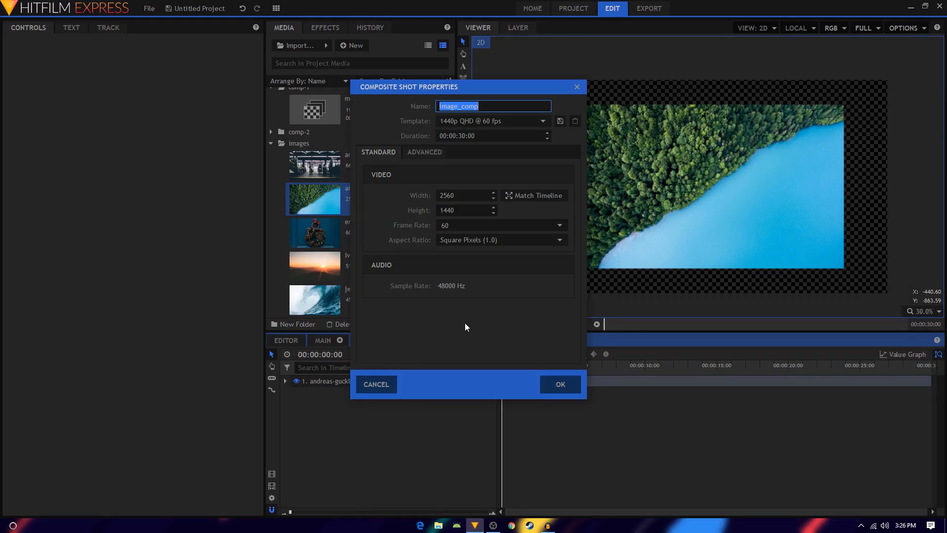
click(452, 123)
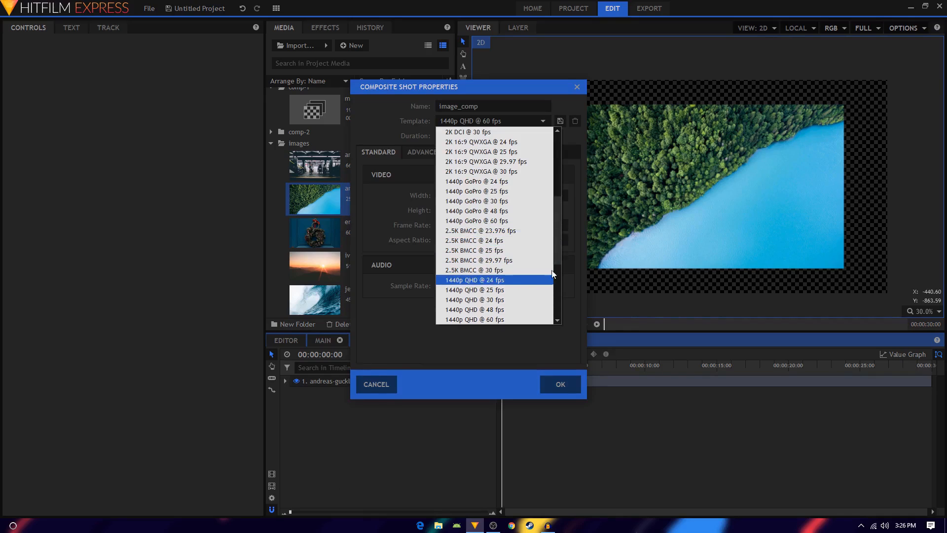
scroll(554, 287, down, 3)
scroll(557, 277, up, 2)
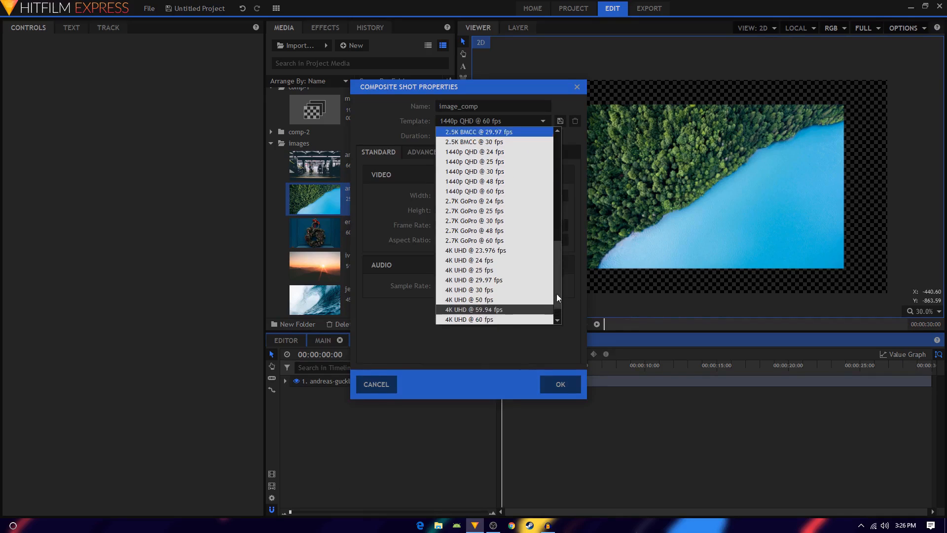
scroll(557, 247, up, 2)
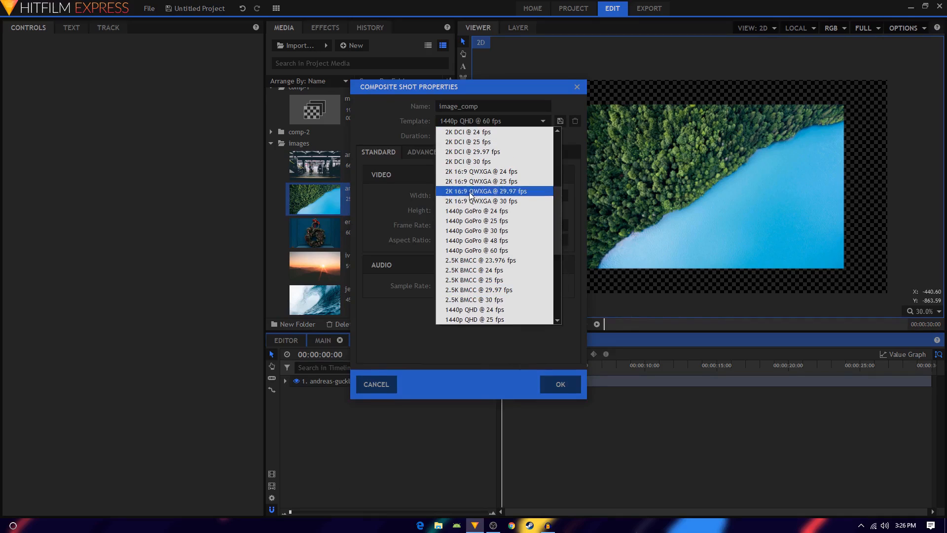
scroll(518, 288, up, 1)
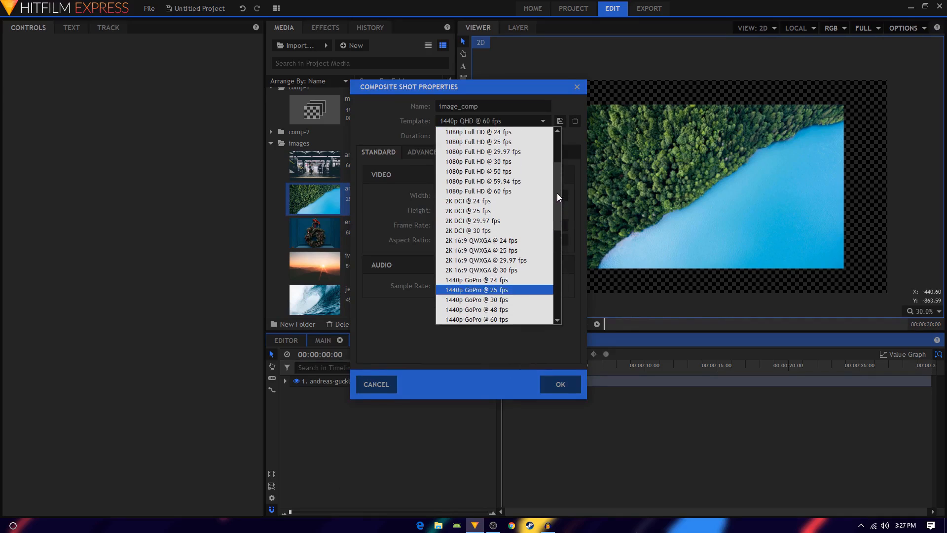
click(497, 193)
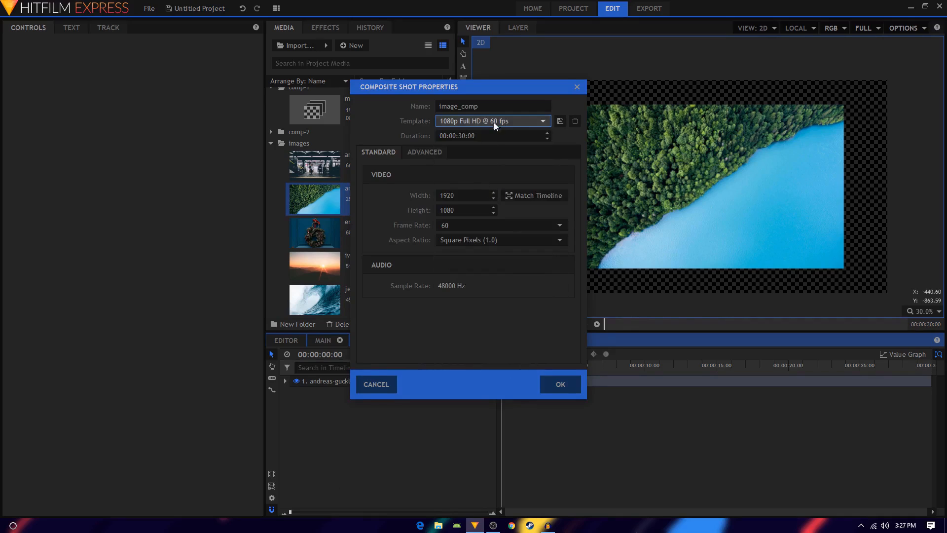
click(557, 385)
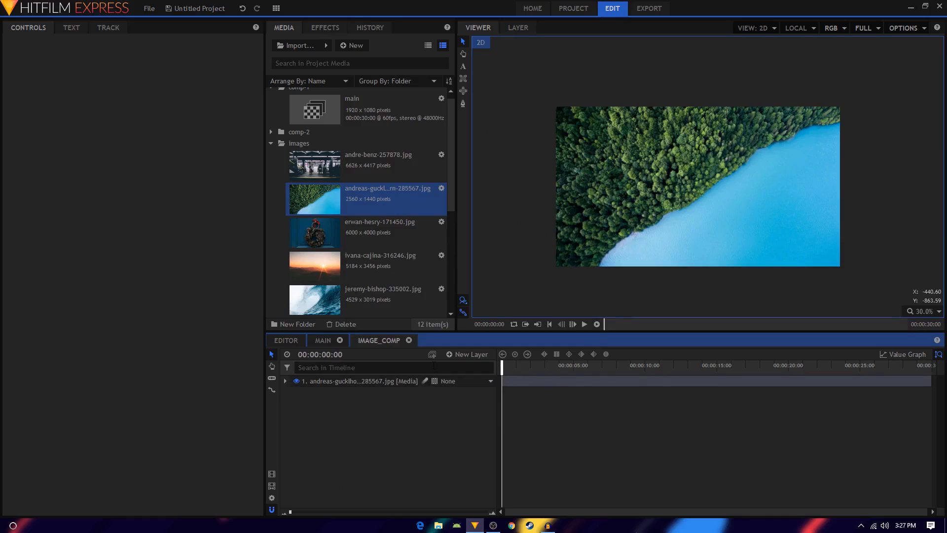
click(323, 341)
click(357, 381)
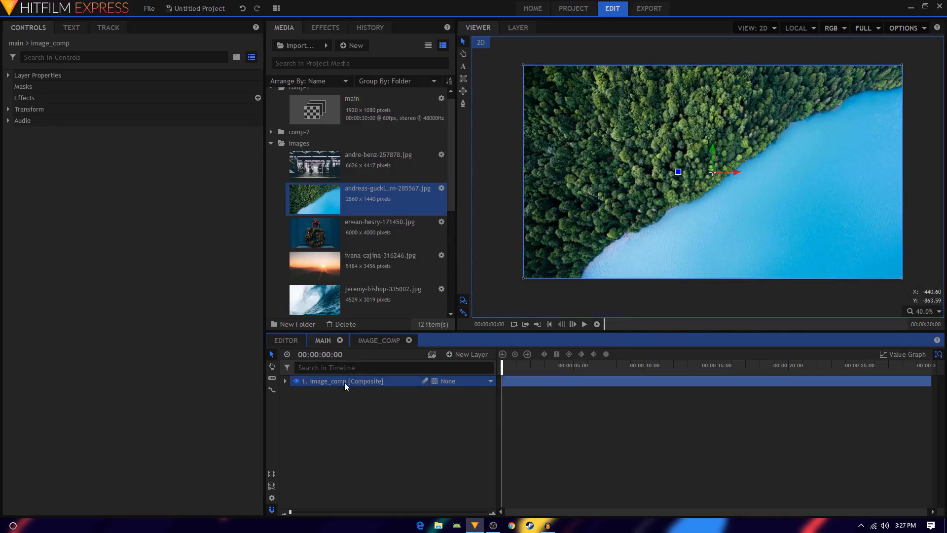
click(350, 400)
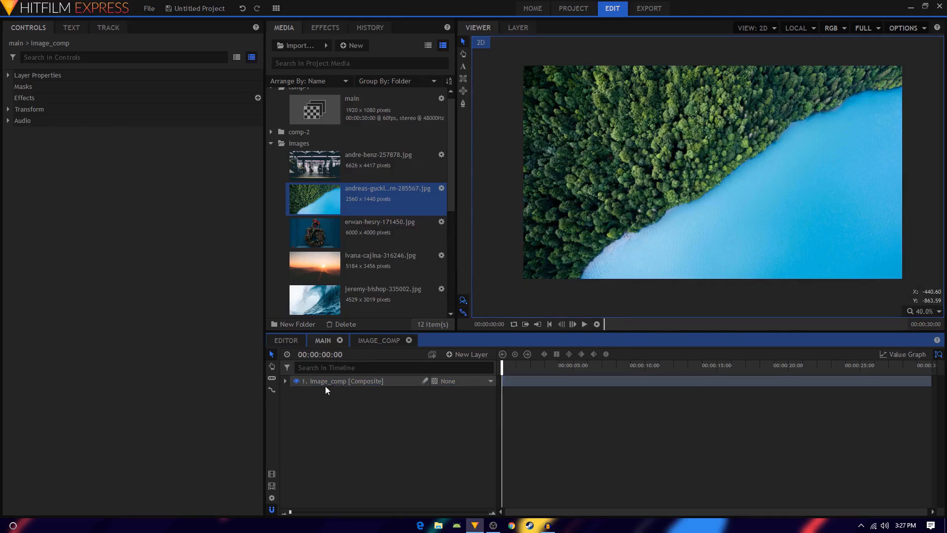
click(333, 381)
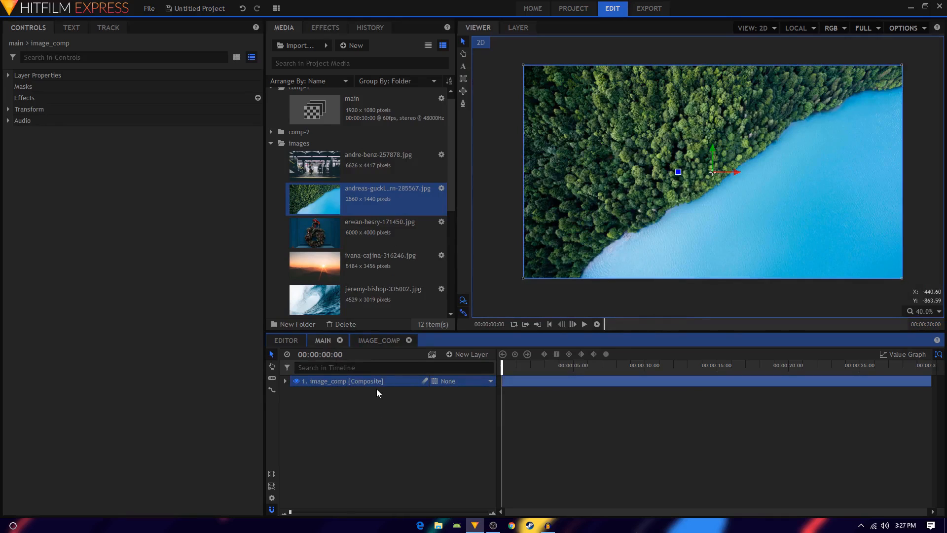
click(383, 405)
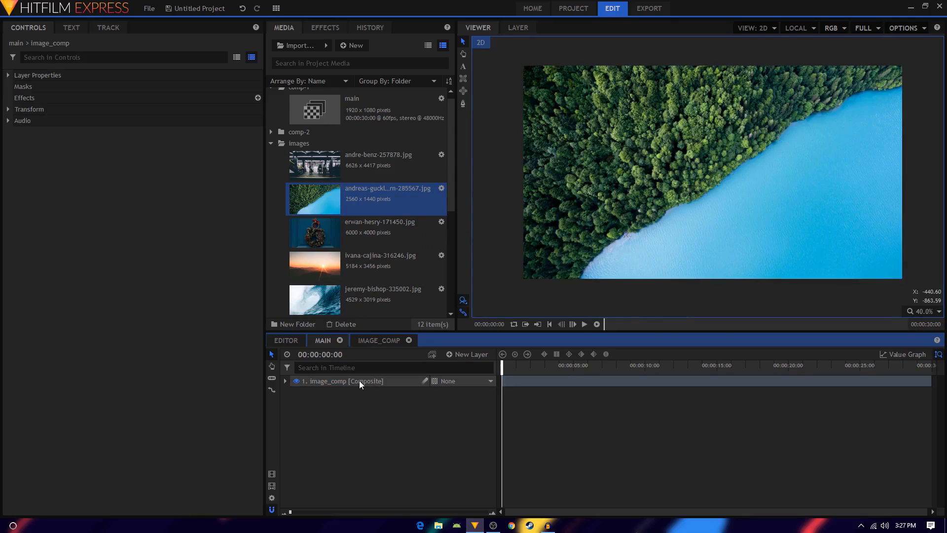
click(361, 383)
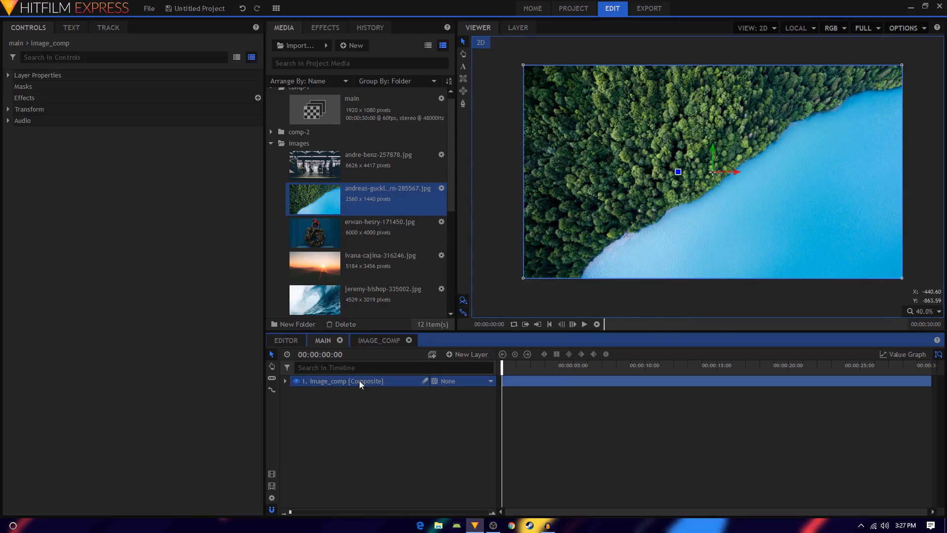
Step: Try the subway-train picture above the forest picture in image_comp, checking the result in main, and remove the added layer
double_click(333, 380)
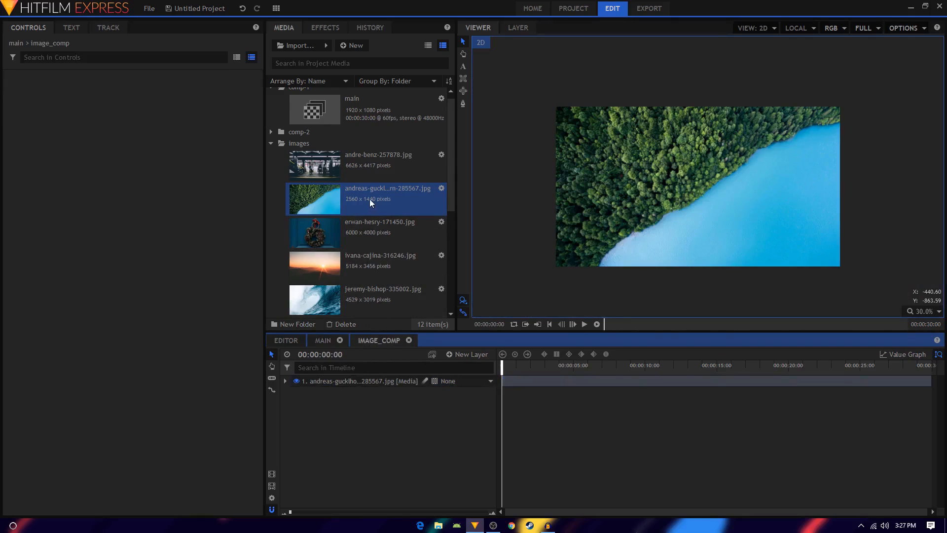
drag(360, 166, 353, 380)
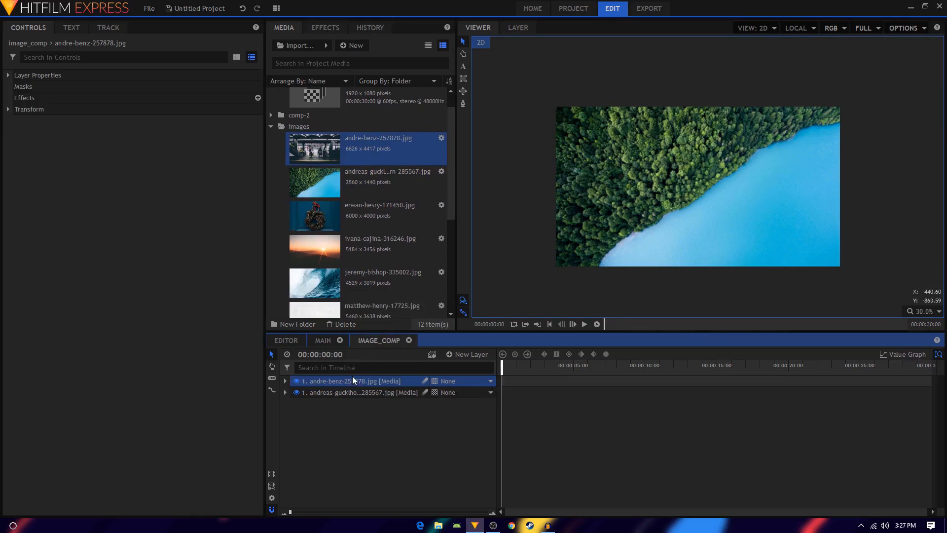
click(324, 340)
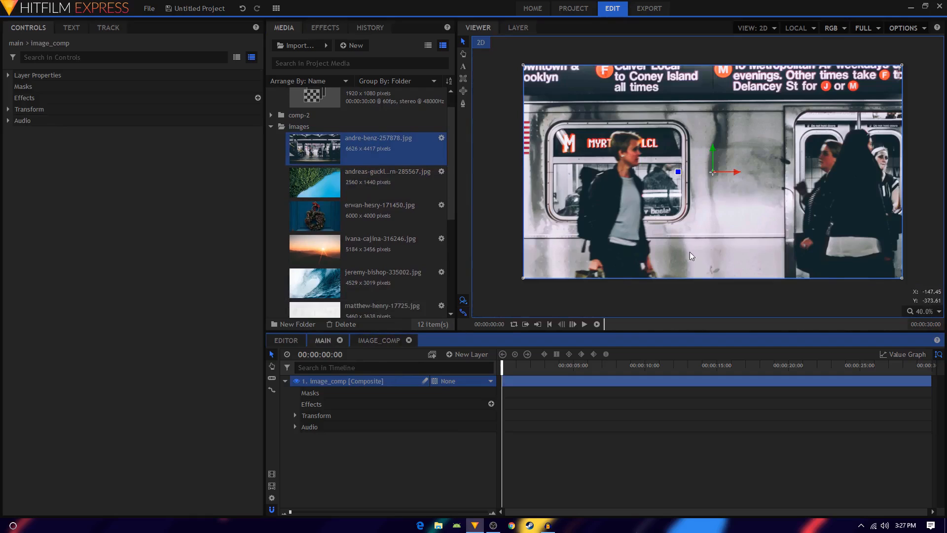
click(374, 345)
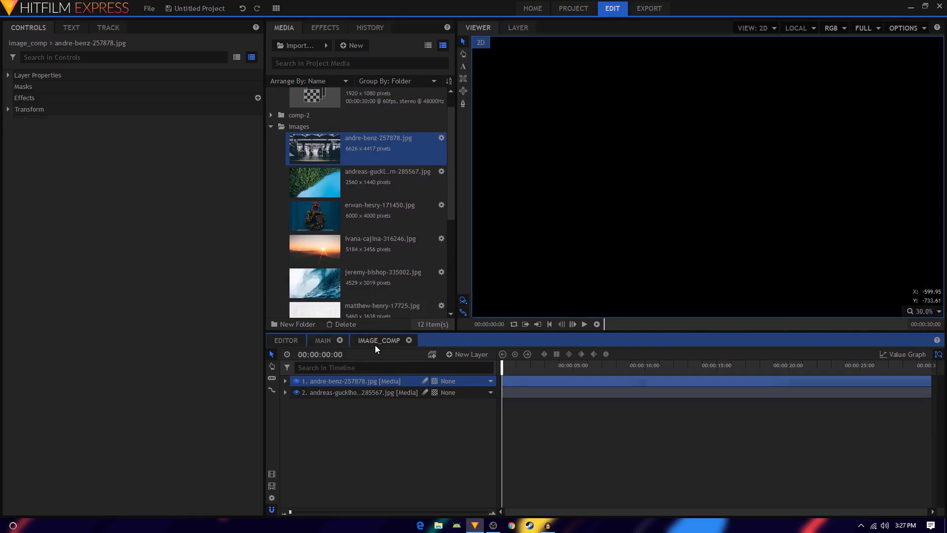
key(Delete)
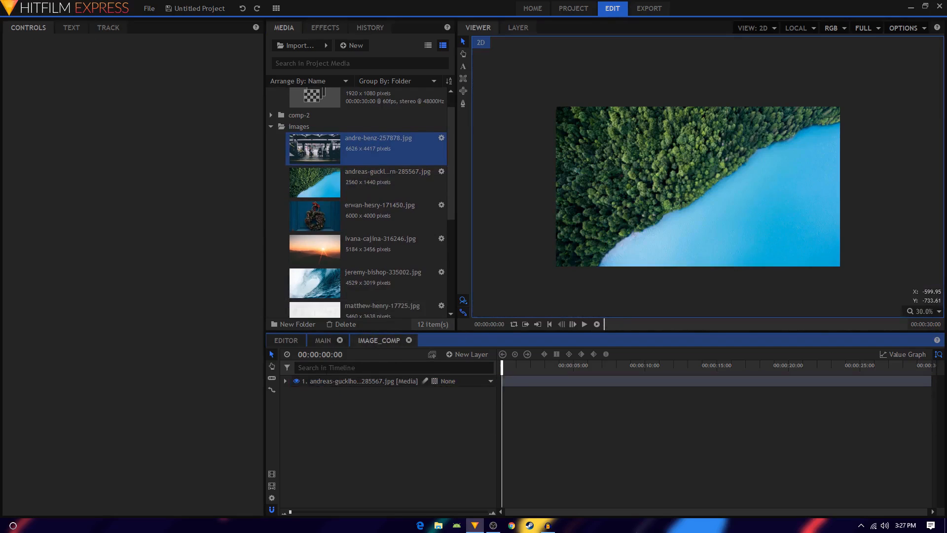
Step: Add a new point layer to the main composite shot and rename it point 1
click(324, 341)
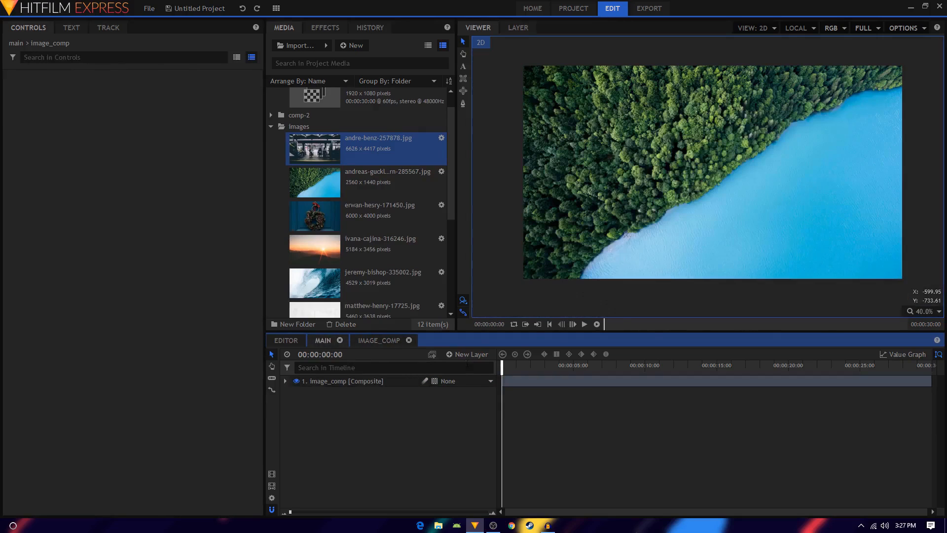
click(466, 354)
click(465, 430)
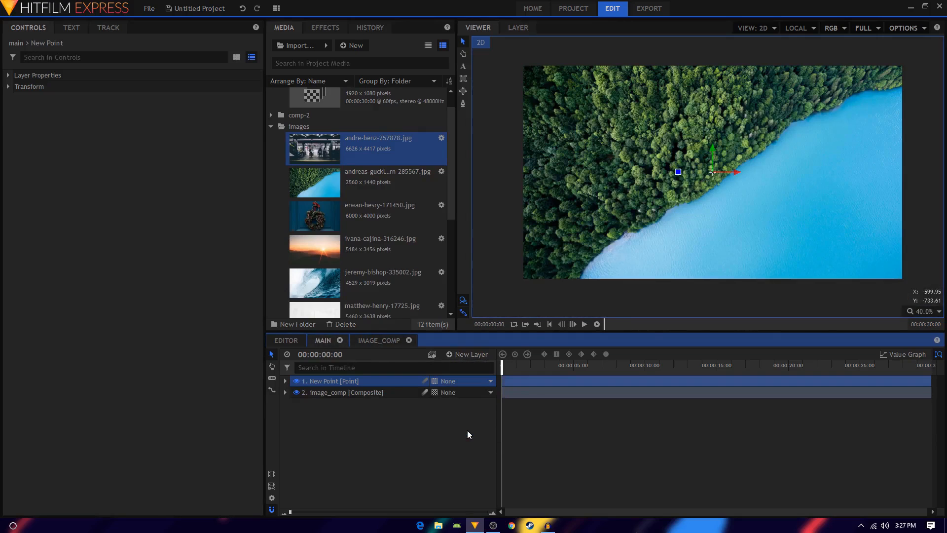
right_click(341, 382)
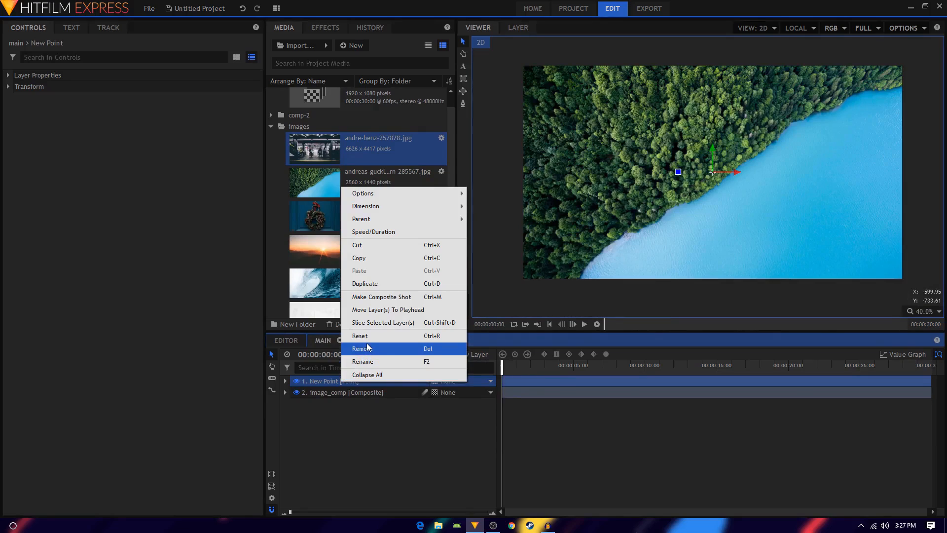
click(370, 360)
text(pont)
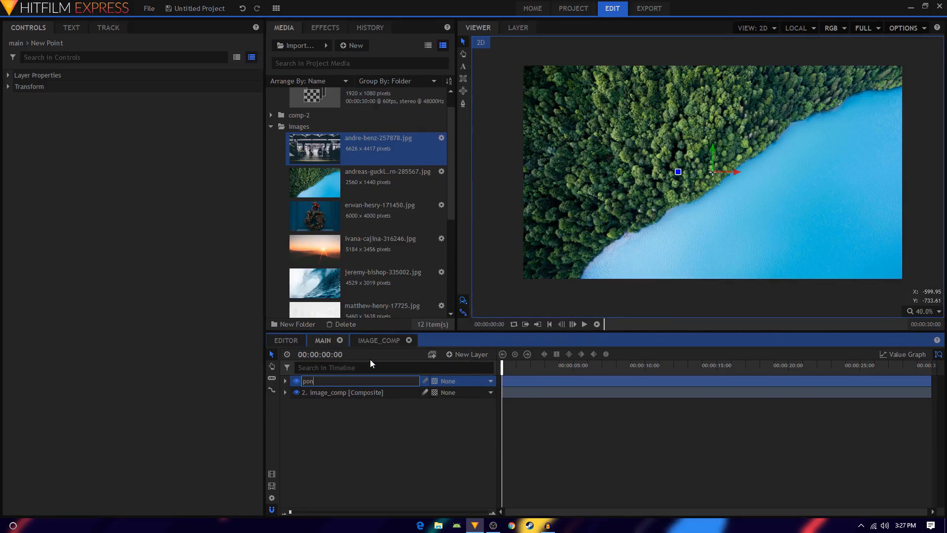
key(BackSpace)
key(BackSpace)
text(int 1)
key(Return)
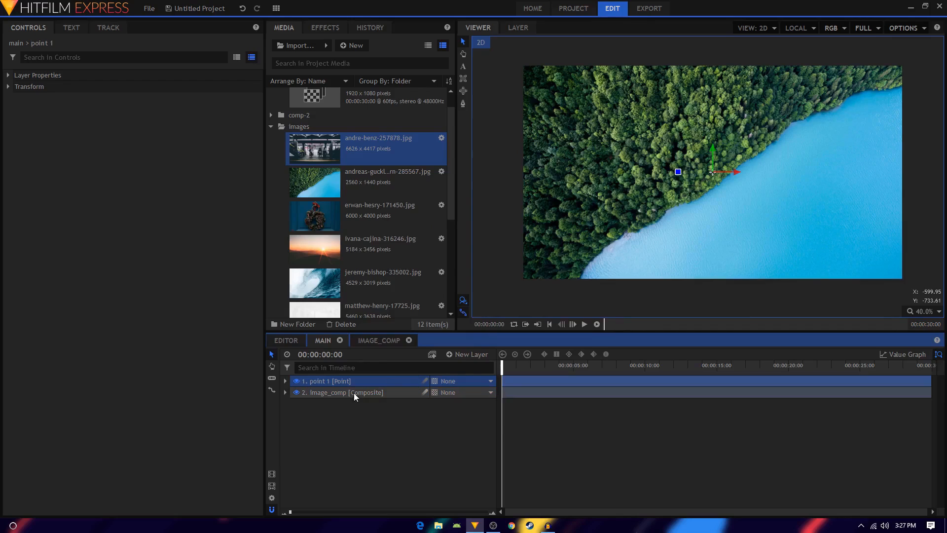
Step: Parent the image_comp layer in the main timeline to point 1
click(339, 398)
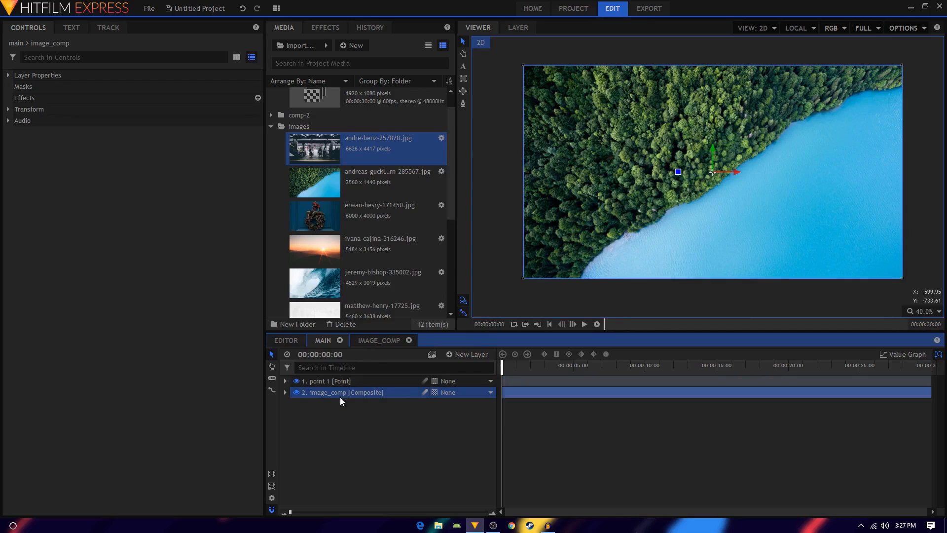
click(455, 395)
click(464, 416)
click(388, 422)
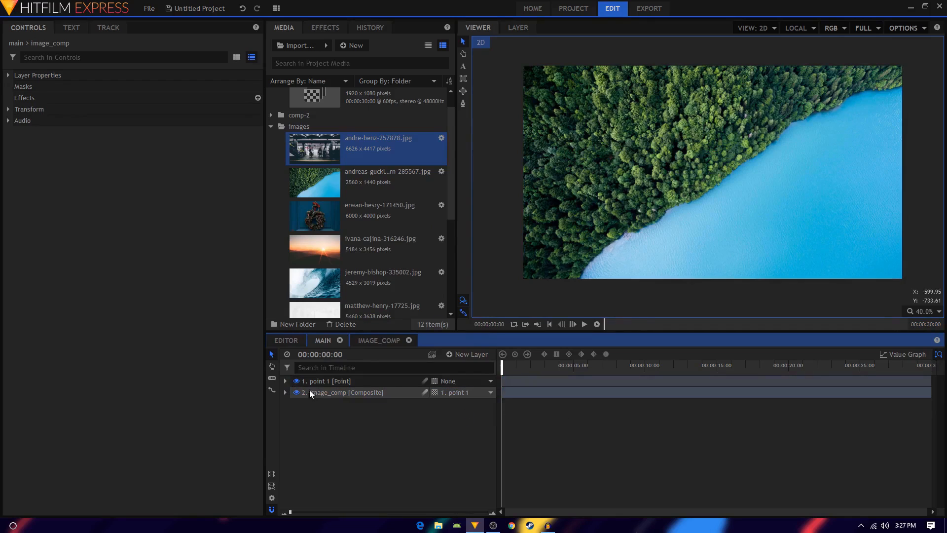
Step: Set a starting Scale keyframe of 100% on point 1 at 00:00:01:00
click(288, 381)
click(286, 381)
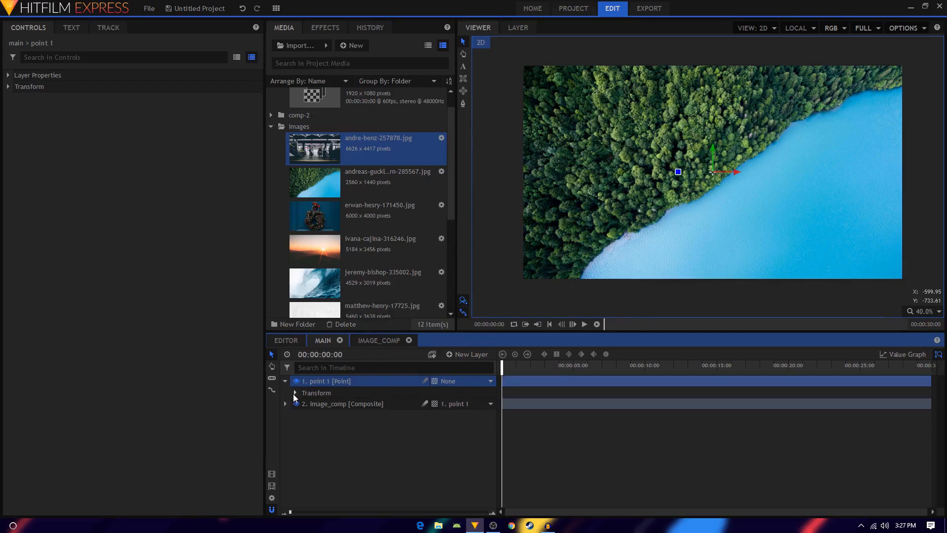
click(294, 393)
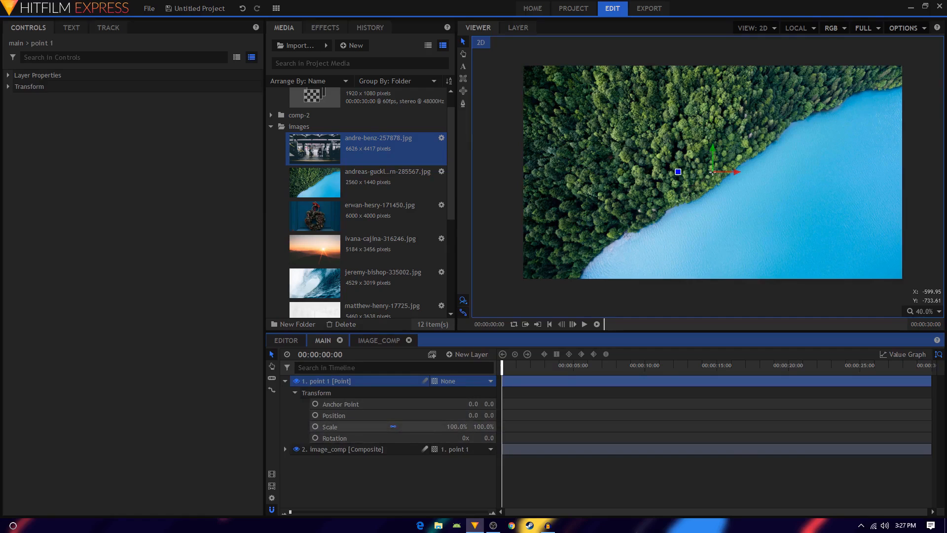
drag(456, 426, 428, 426)
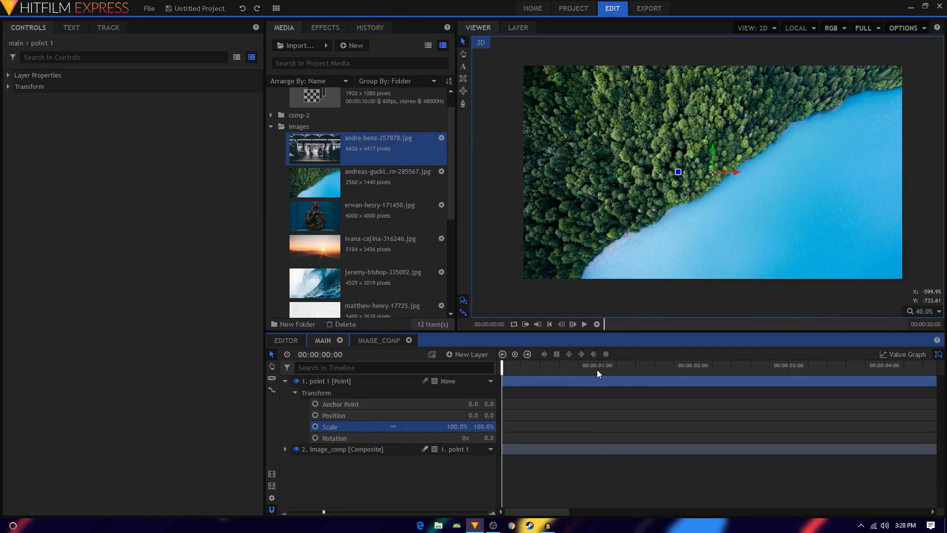
click(597, 369)
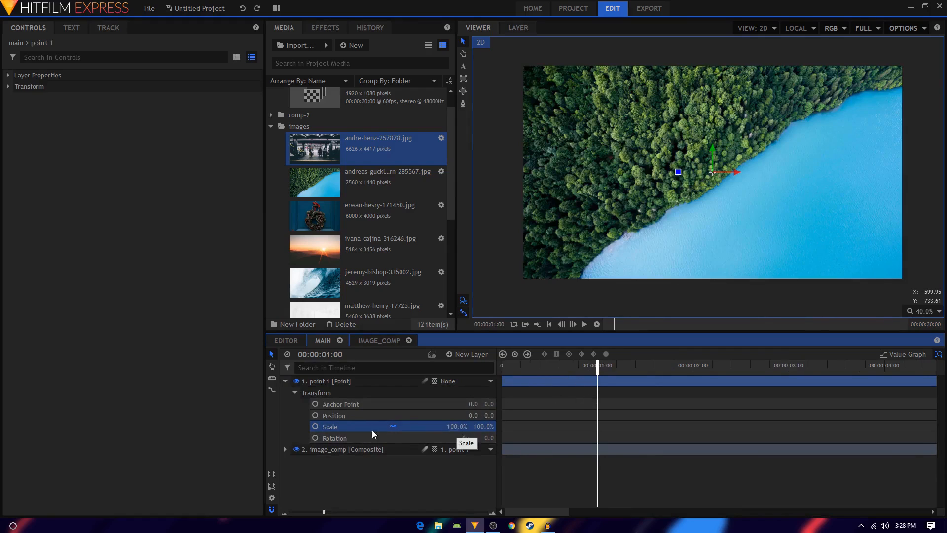
click(315, 426)
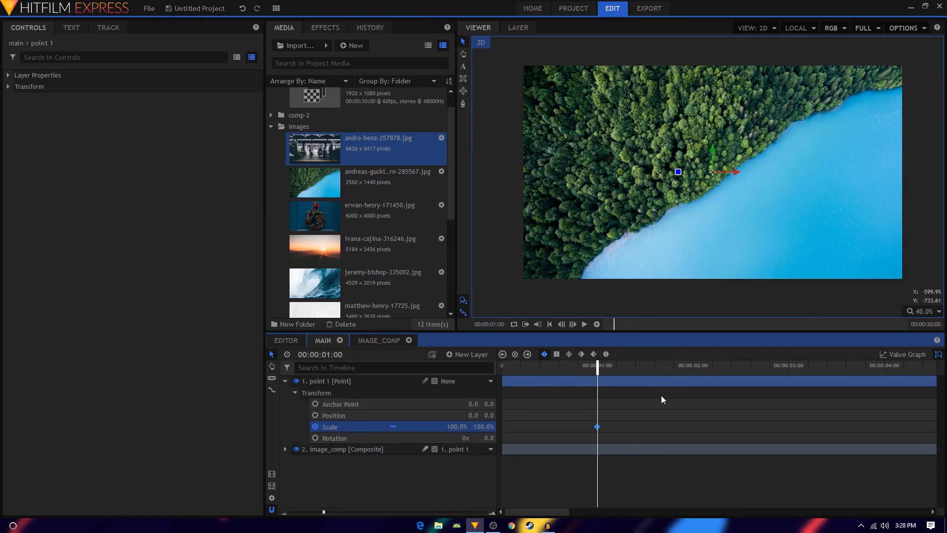
Step: Scale point 1 down to 35% at 00:00:02:00 and play back the shrinking animation from about one second
click(692, 368)
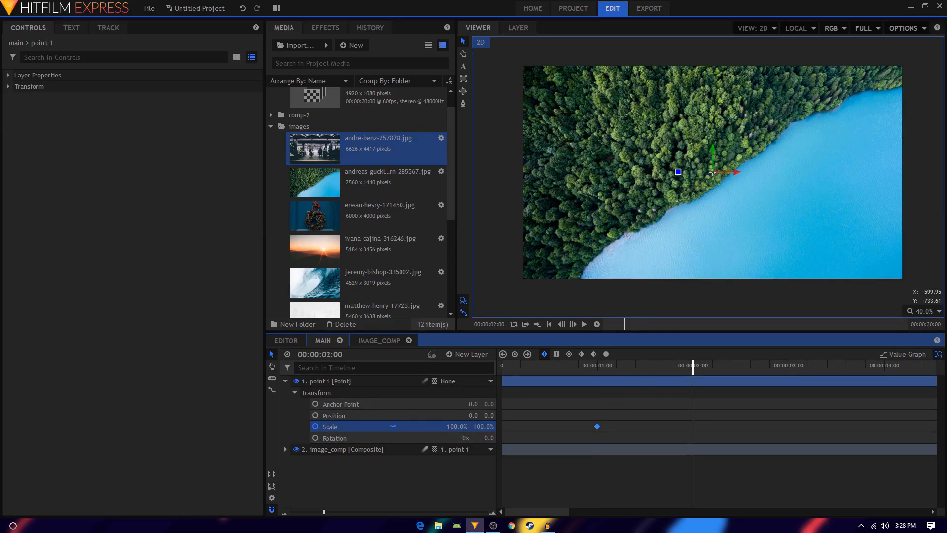
drag(459, 426, 426, 426)
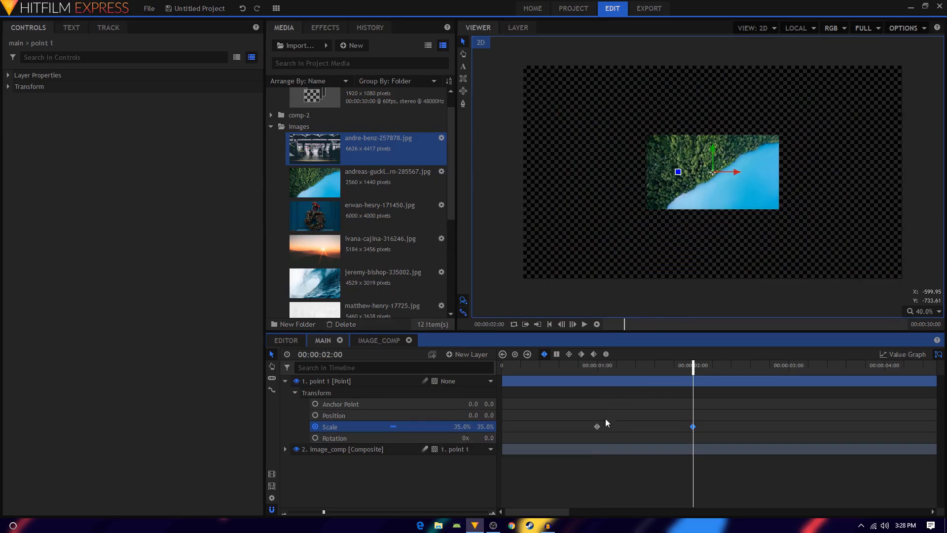
click(593, 369)
key(space)
key(space)
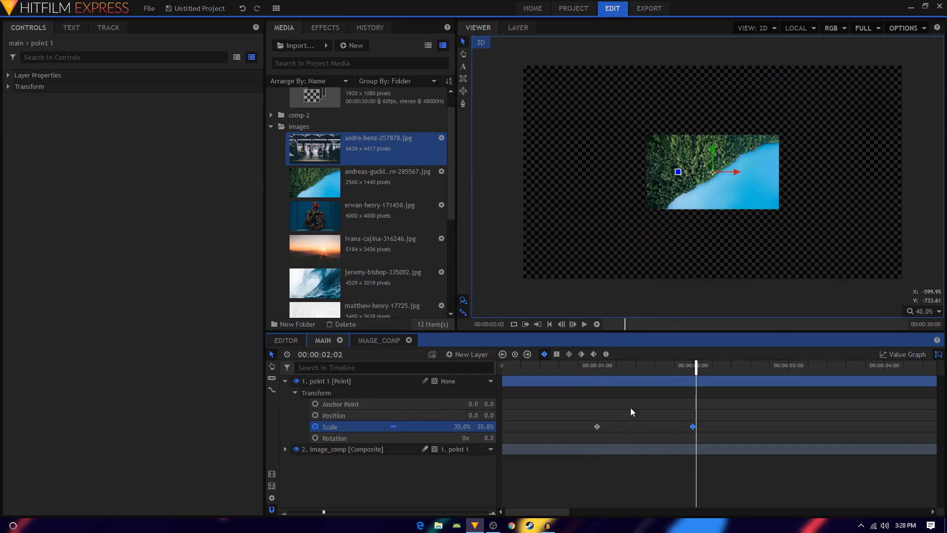
Step: Convert both scale keyframes to manual Bezier and extend the first keyframe's handle in the value graph to about the 2-second mark
click(689, 424)
drag(697, 418, 586, 438)
click(605, 355)
click(902, 357)
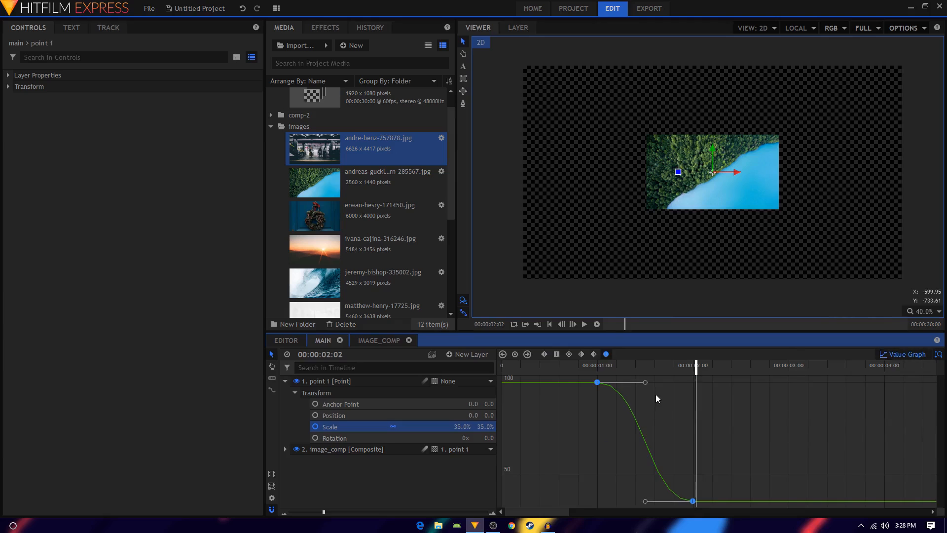
drag(646, 382, 722, 385)
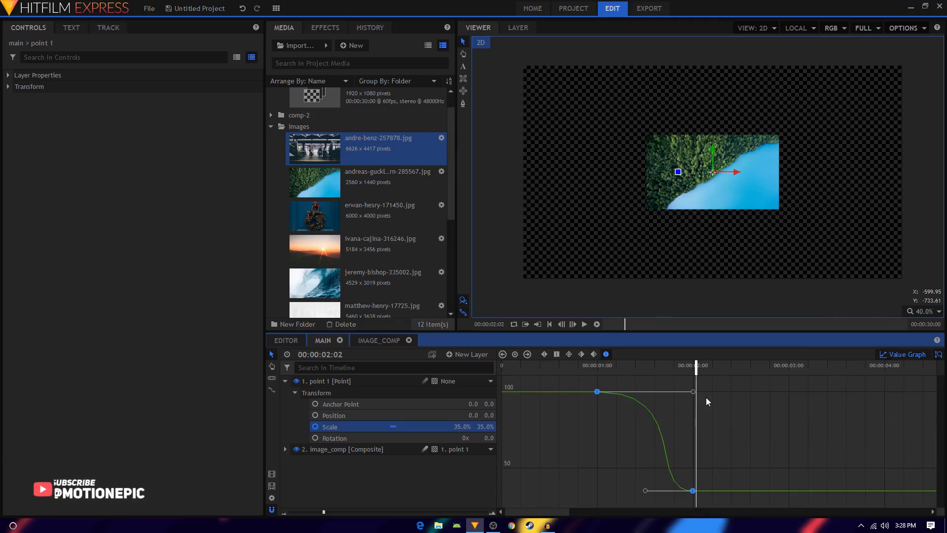
Step: Shorten the second scale keyframe's incoming handle in the value graph, close the graph, and play back the eased shrink from about one second
click(645, 490)
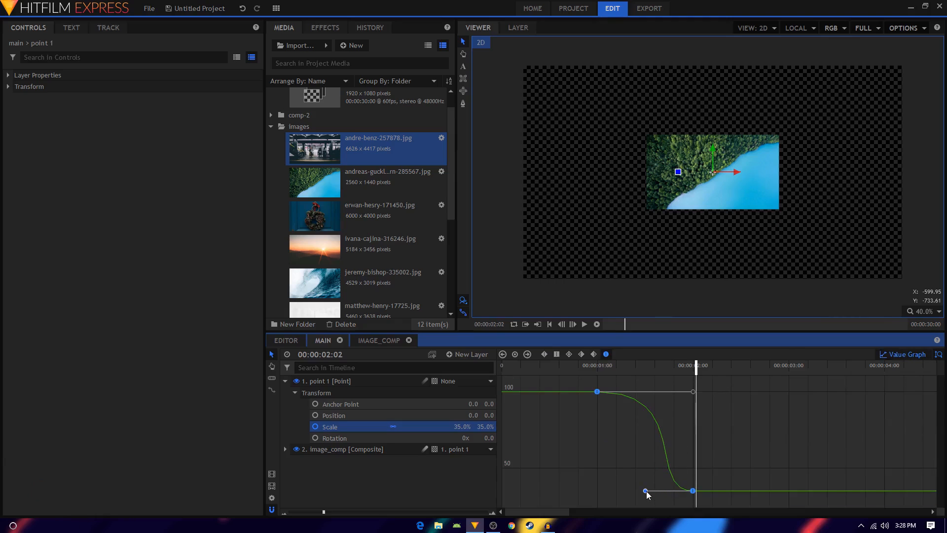
drag(646, 491, 674, 492)
click(883, 356)
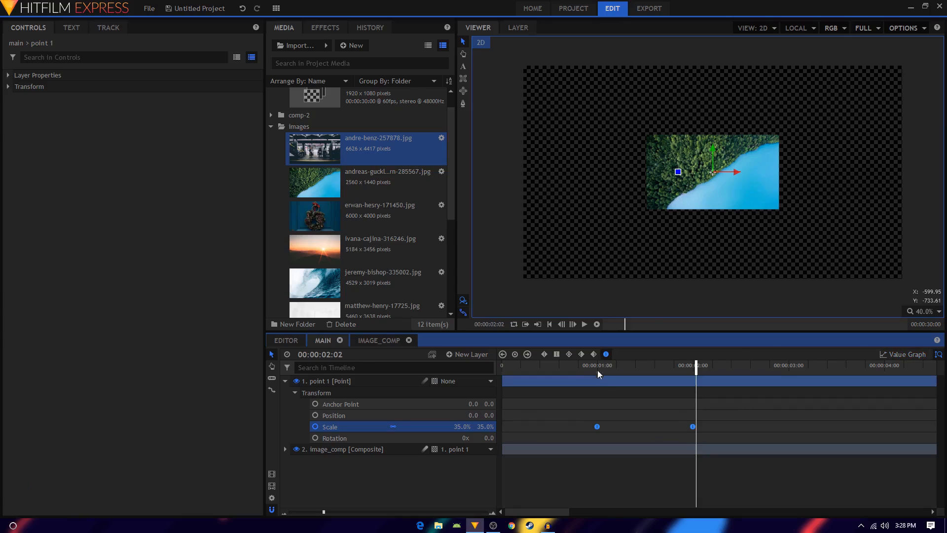
click(586, 369)
key(space)
key(space)
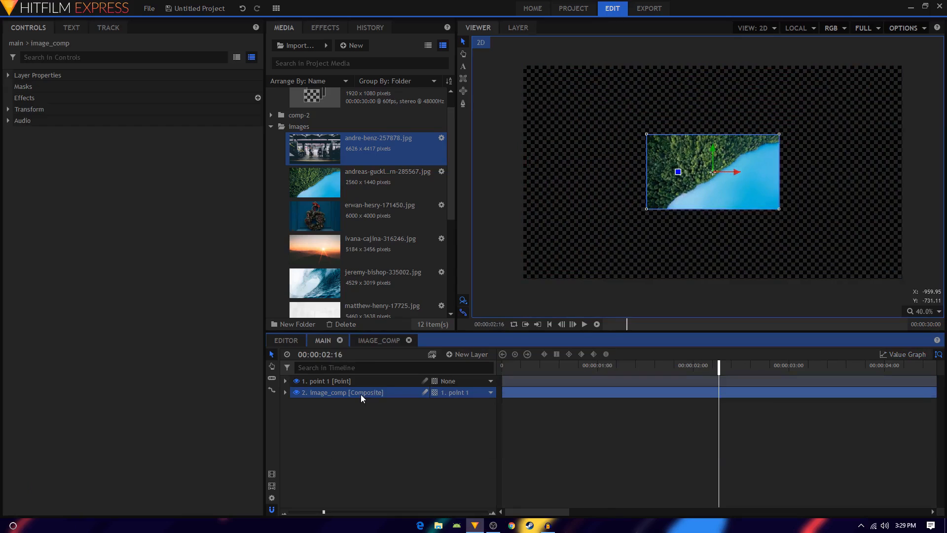
Step: Duplicate image_comp twice and place the copies horizontally on either side of the original so three tiles span the frame
key(ctrl+d)
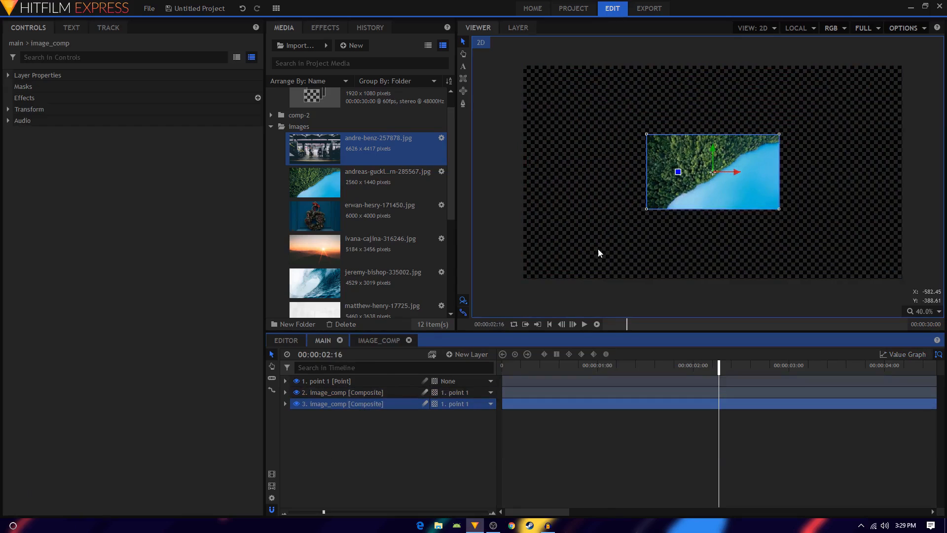
drag(733, 171, 870, 178)
key(ctrl+d)
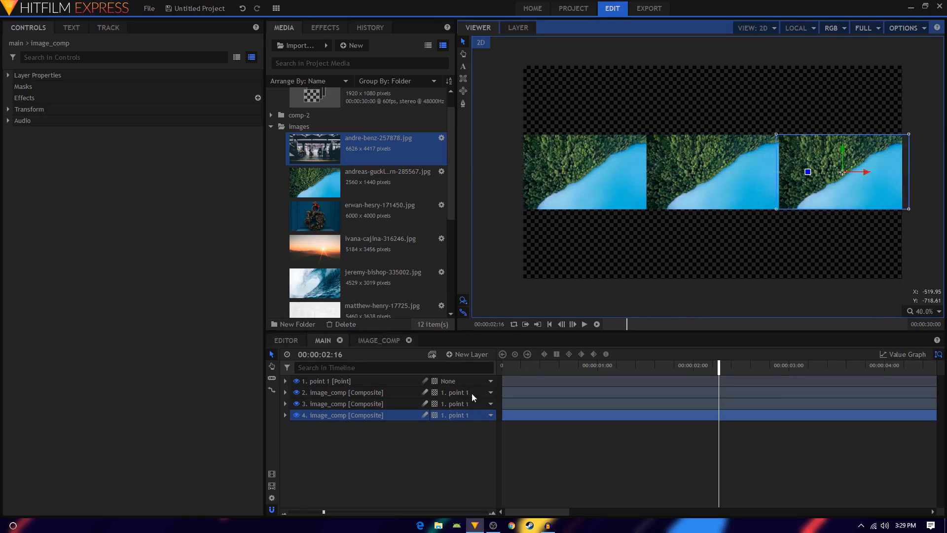
Step: Reorder the three image_comp layers below point 1 to follow the left, center and right tiles
click(354, 393)
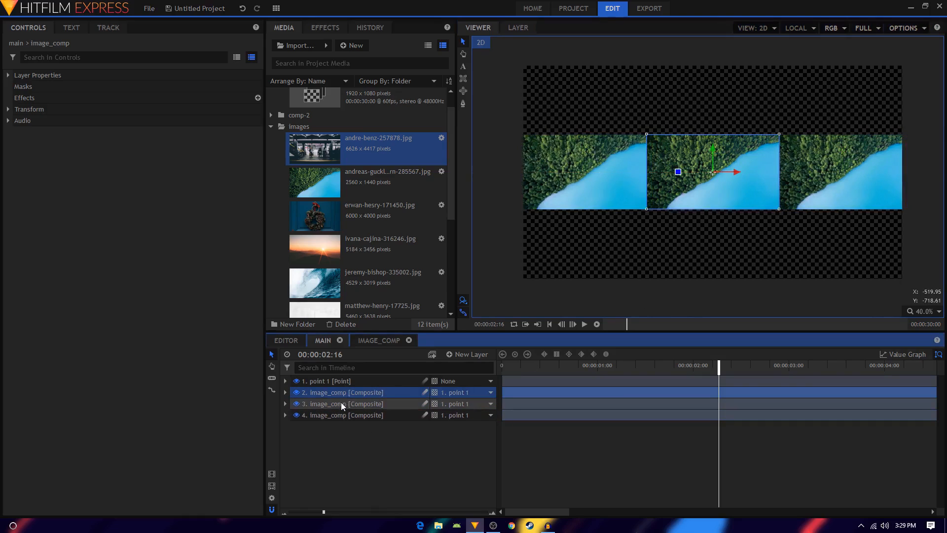
click(342, 403)
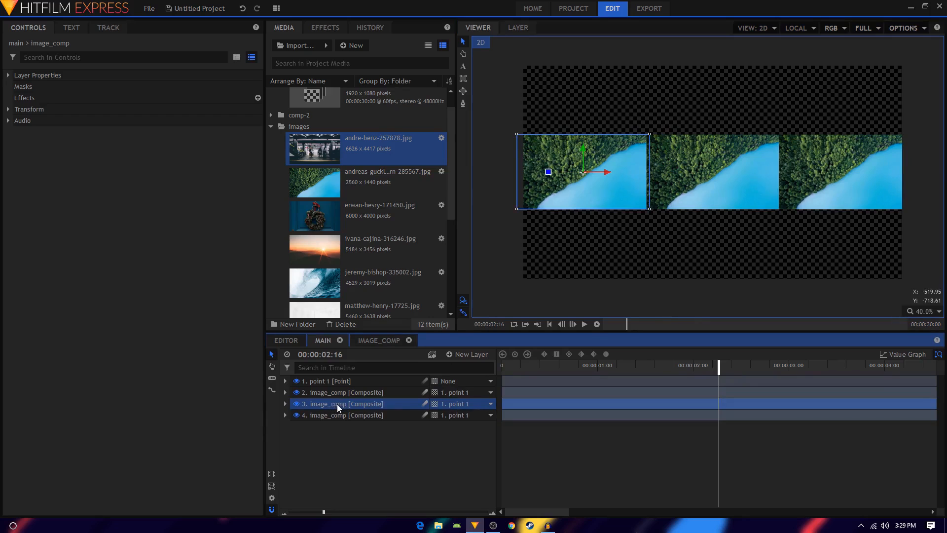
click(327, 446)
click(338, 408)
click(336, 391)
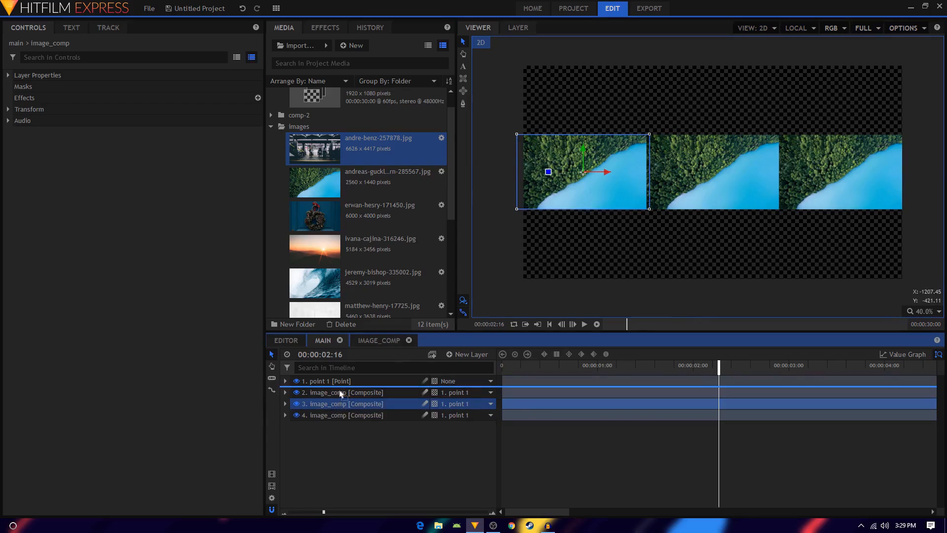
click(335, 404)
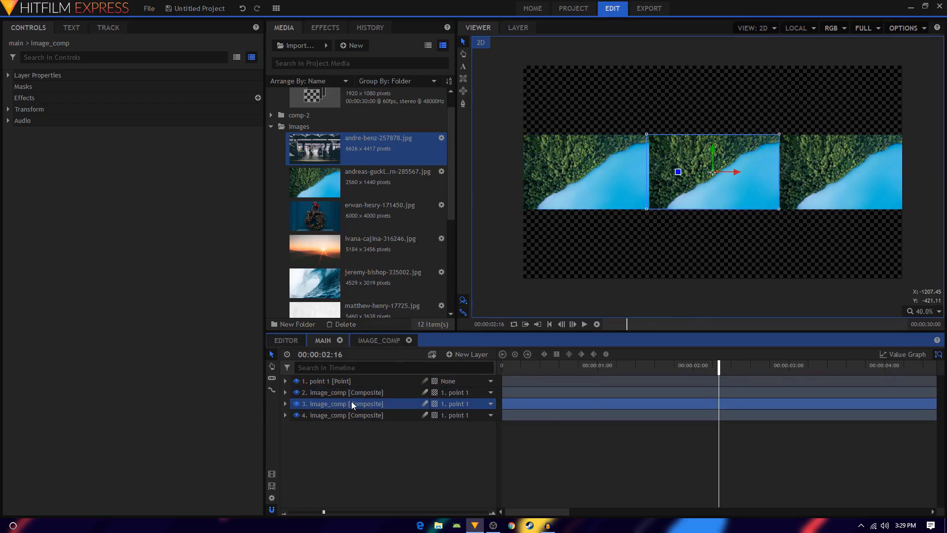
click(336, 414)
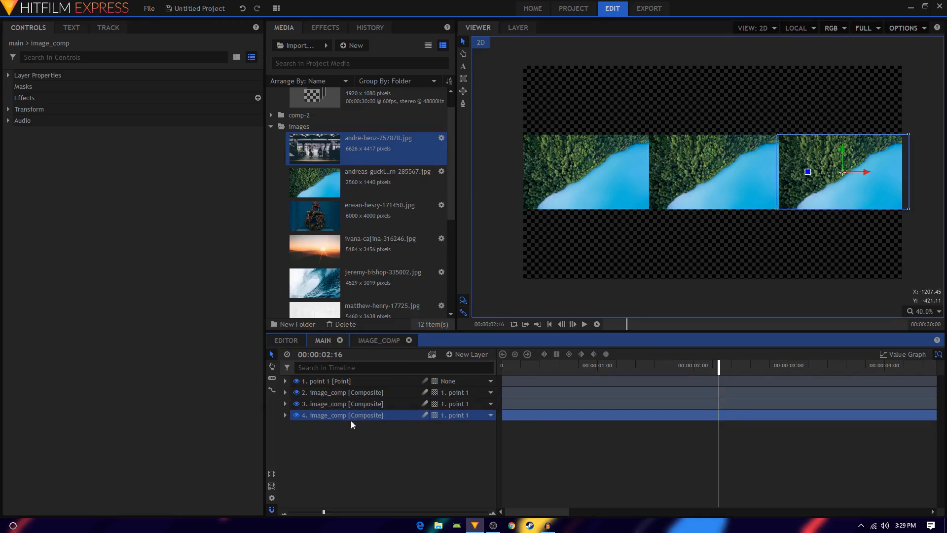
Step: Duplicate the row of three image_comp layers, group the copies directly below point 1, and move them up to form the top row
drag(350, 424, 357, 391)
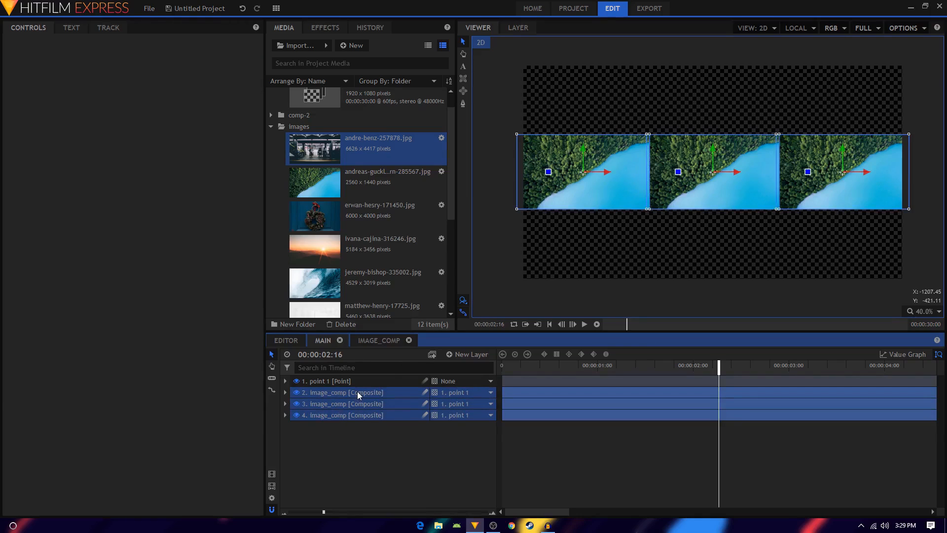
key(ctrl+d)
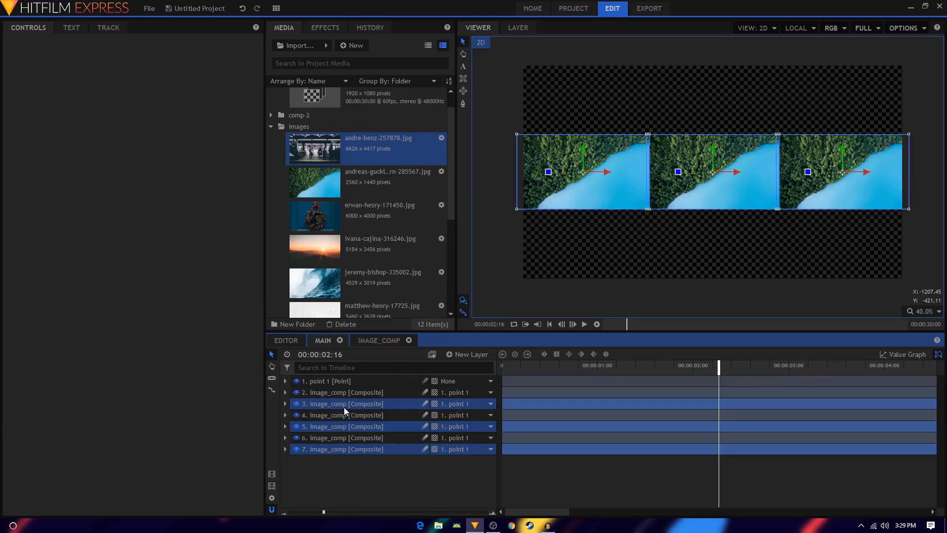
drag(345, 407, 340, 389)
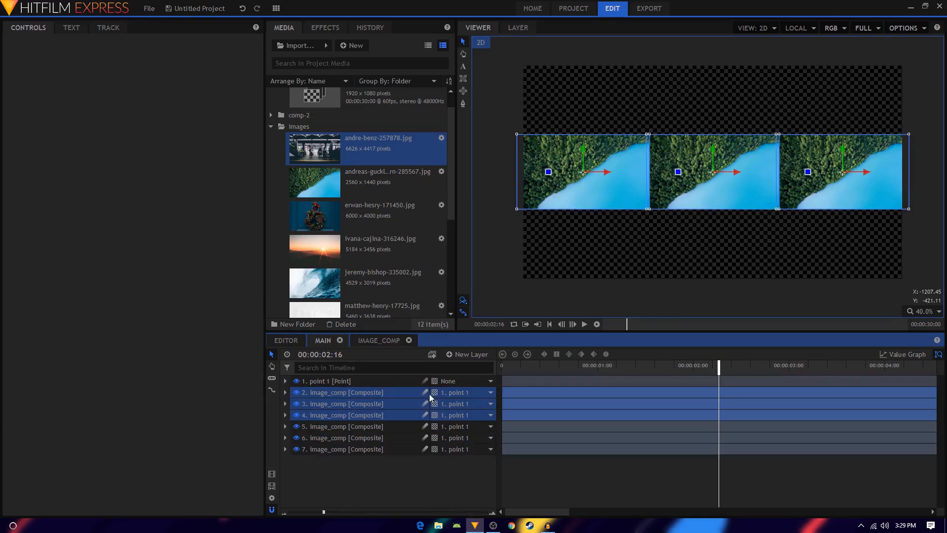
drag(710, 151, 710, 79)
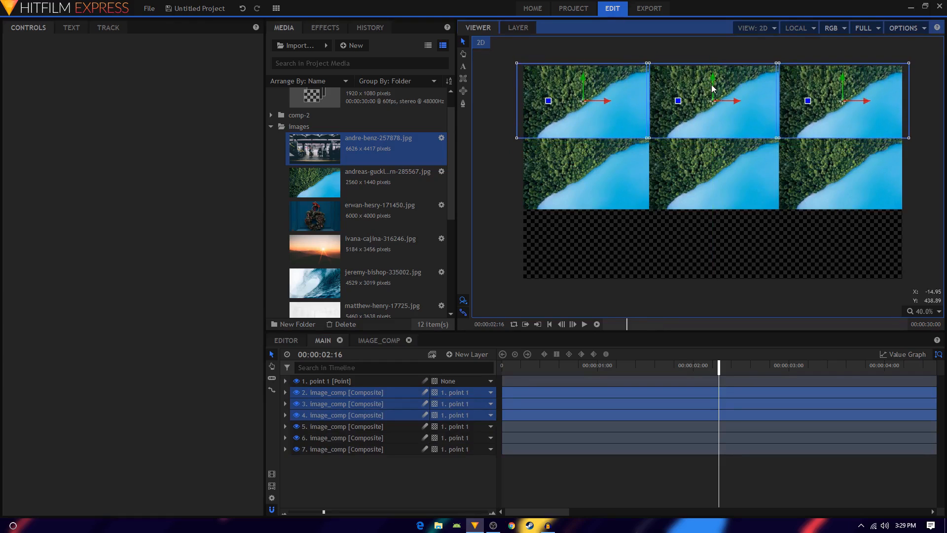
Step: Duplicate the three top-row image_comp layers, group the copies directly below point 1, and move them down to form the bottom row
click(360, 490)
click(329, 389)
click(336, 406)
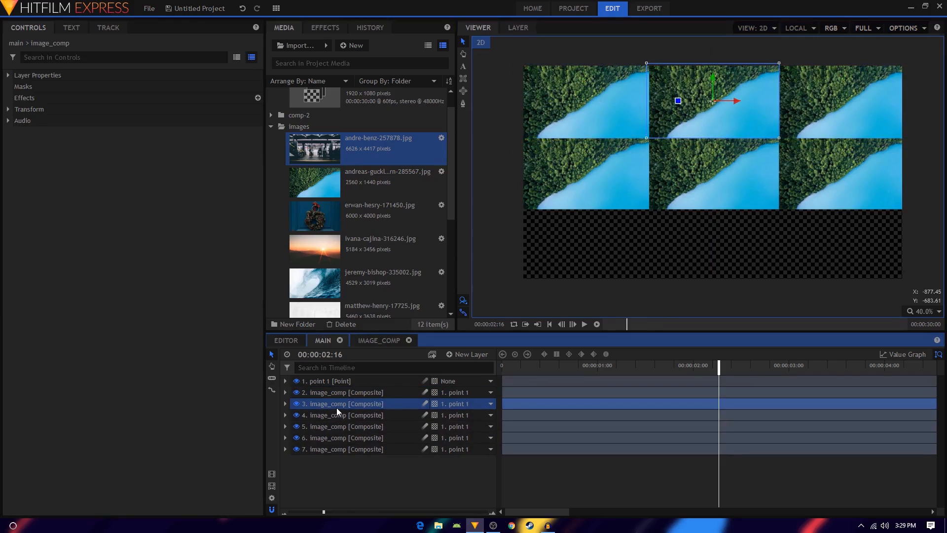
click(342, 415)
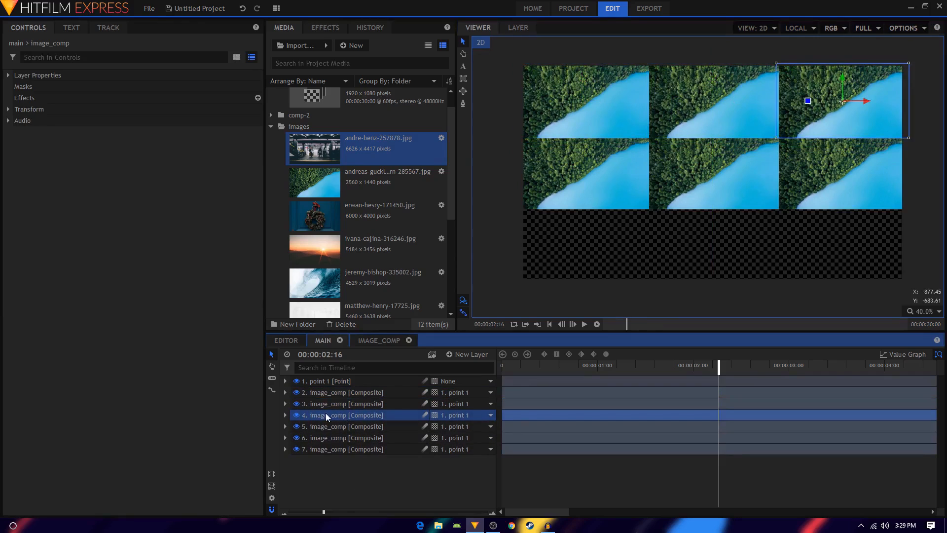
click(336, 393)
shift+click(342, 415)
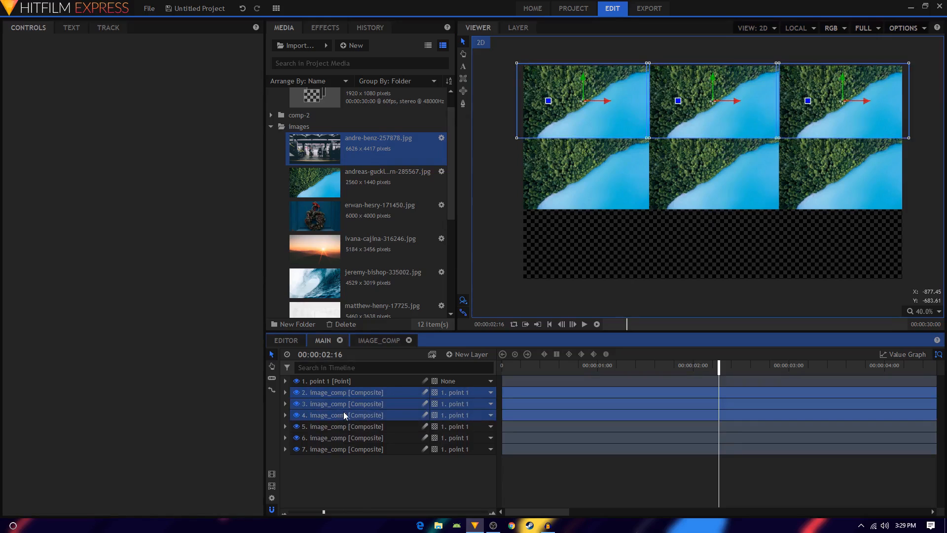
key(ctrl+d)
drag(344, 404, 339, 389)
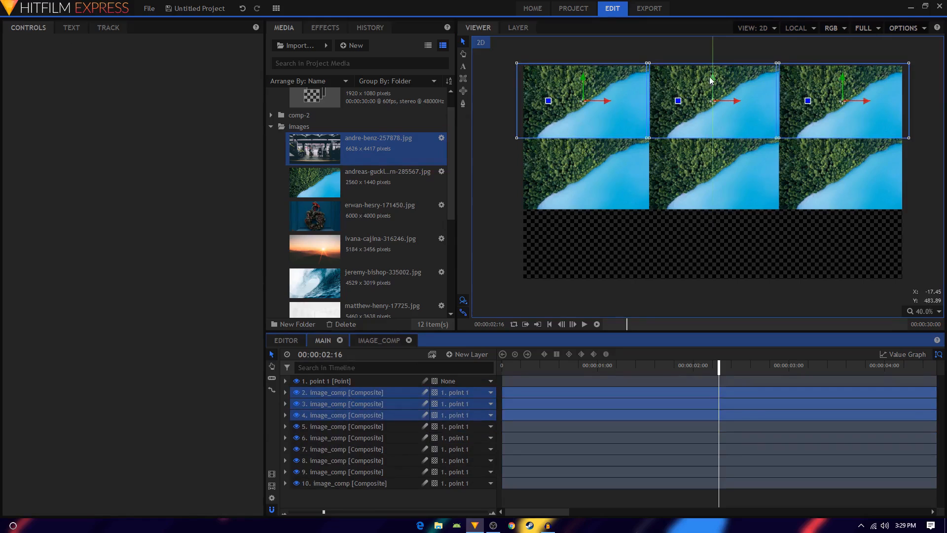
drag(705, 77, 681, 219)
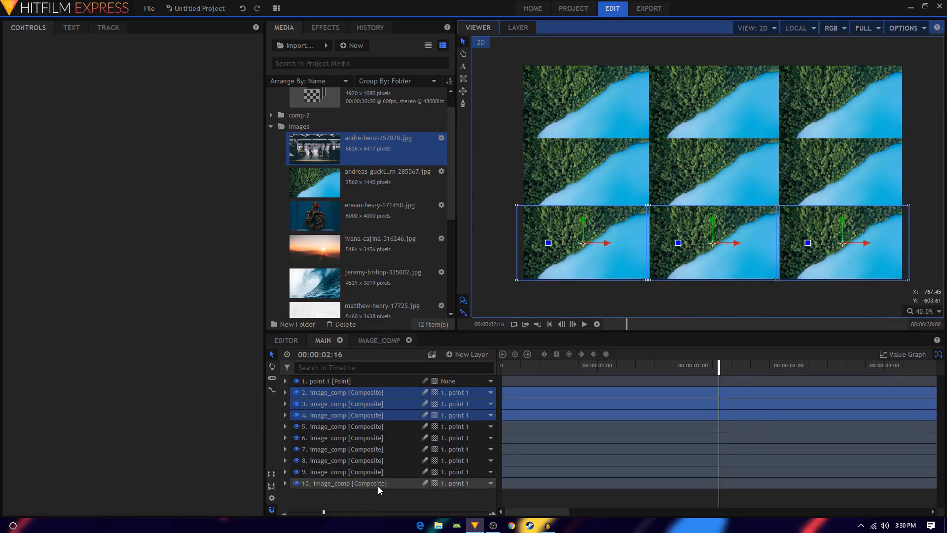
Step: Move the three bottom-row image_comp layers to the end of the layer stack
click(365, 490)
click(349, 397)
click(349, 402)
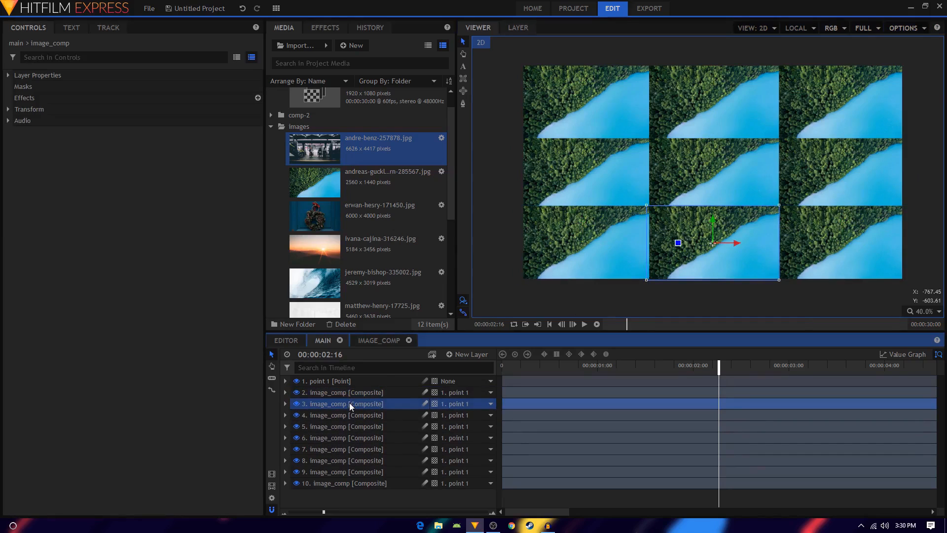
click(386, 415)
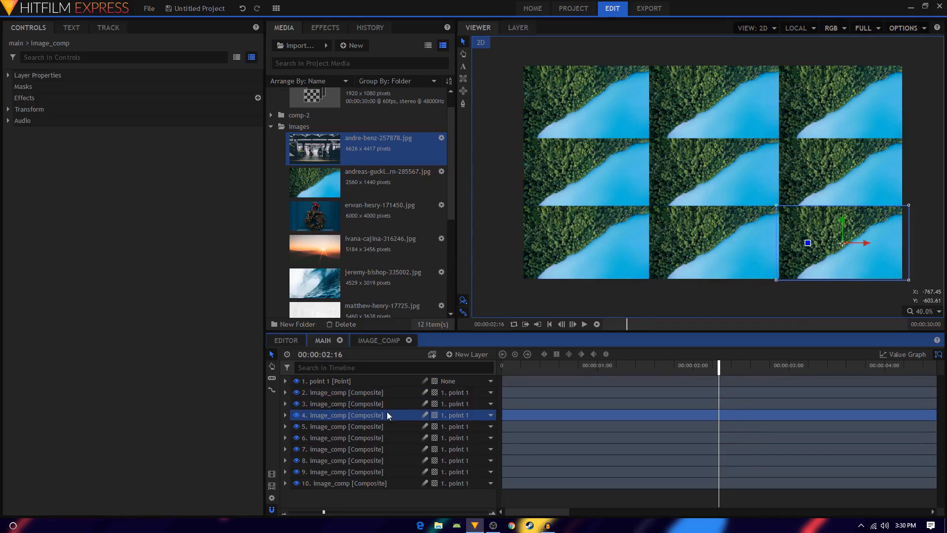
click(362, 392)
shift+click(353, 416)
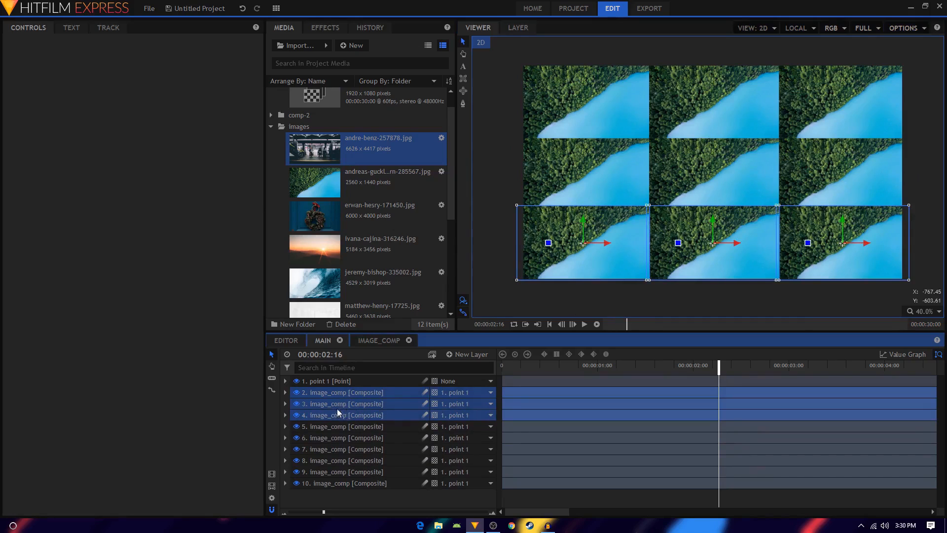
drag(347, 400, 336, 493)
Step: Go through the nine image_comp layers one by one to check that the stack order matches the tile grid
click(341, 394)
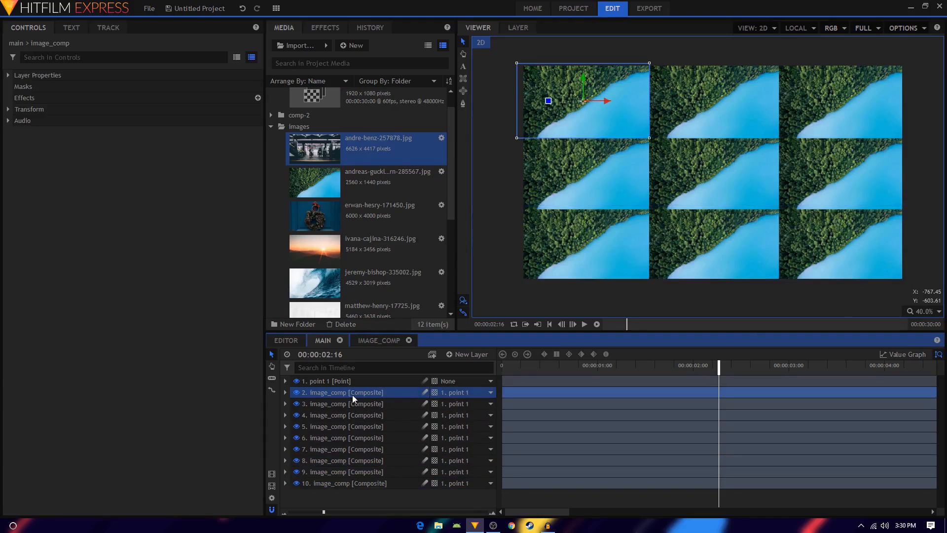
click(348, 502)
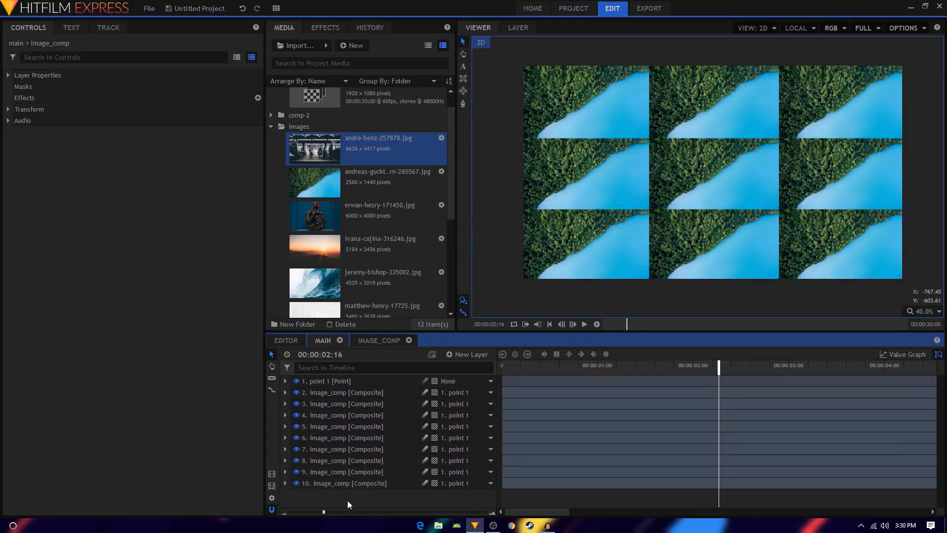
click(341, 395)
click(341, 415)
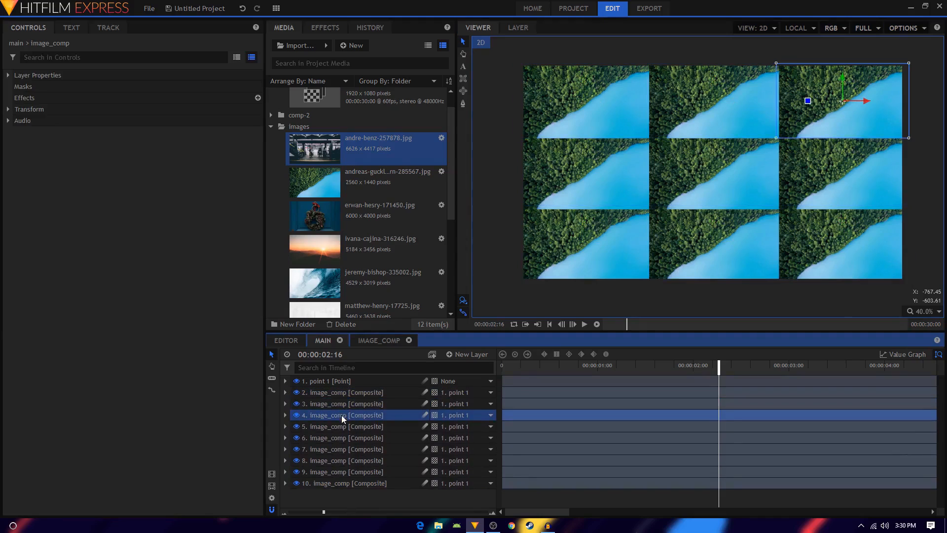
click(343, 426)
click(344, 438)
click(344, 449)
click(344, 460)
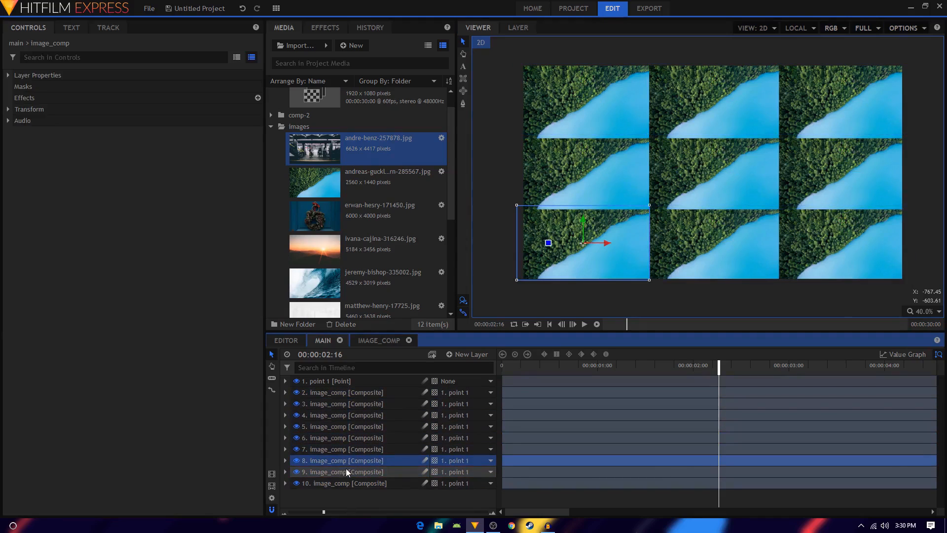
click(343, 475)
click(343, 484)
click(363, 496)
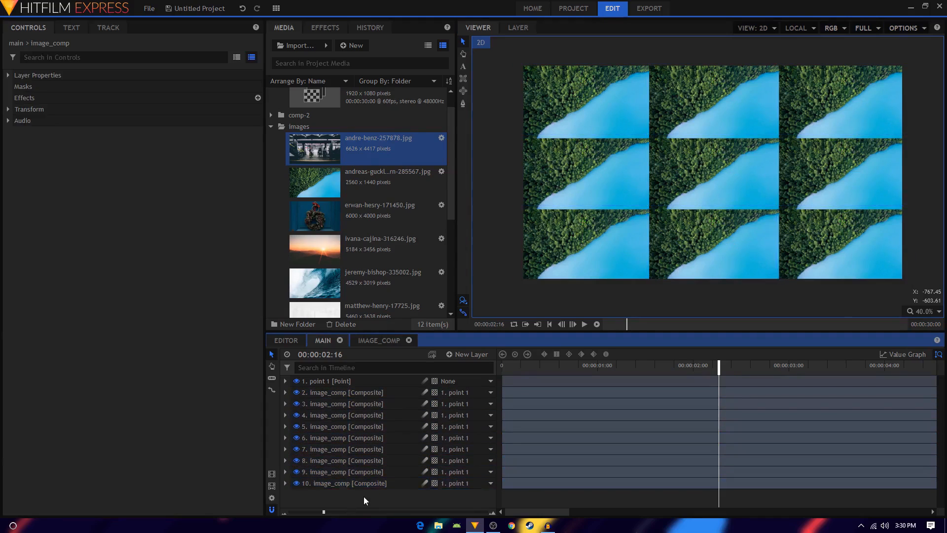
Step: Play back the nine-tile grid's scale animation from near the start of the timeline
click(516, 367)
key(space)
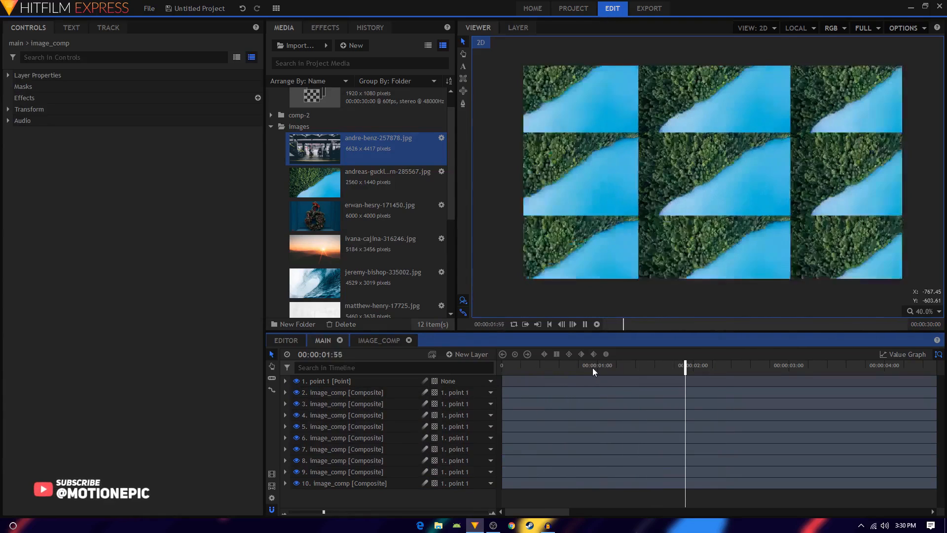
key(space)
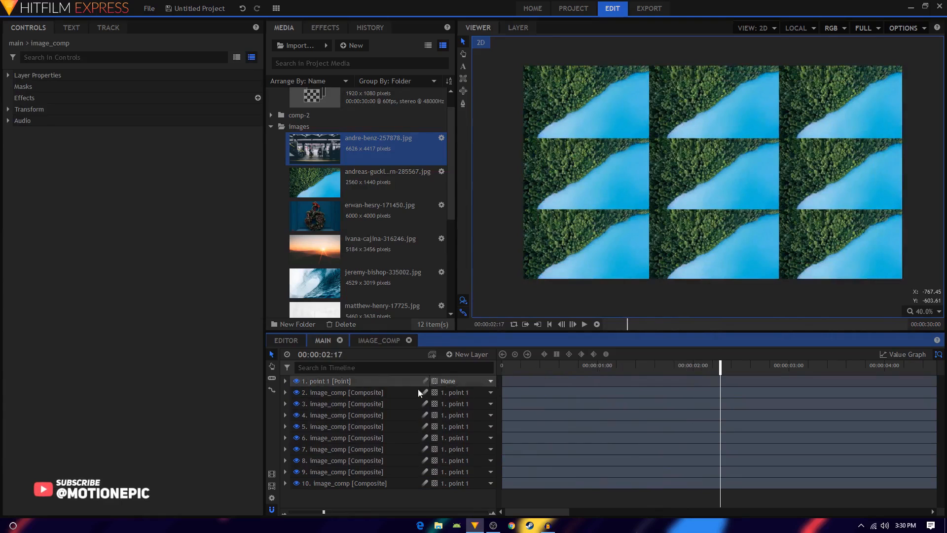
Step: Return the playhead to 00:00:00:00 and create a 1920 x 1080 black plane layer named center
drag(520, 366, 502, 366)
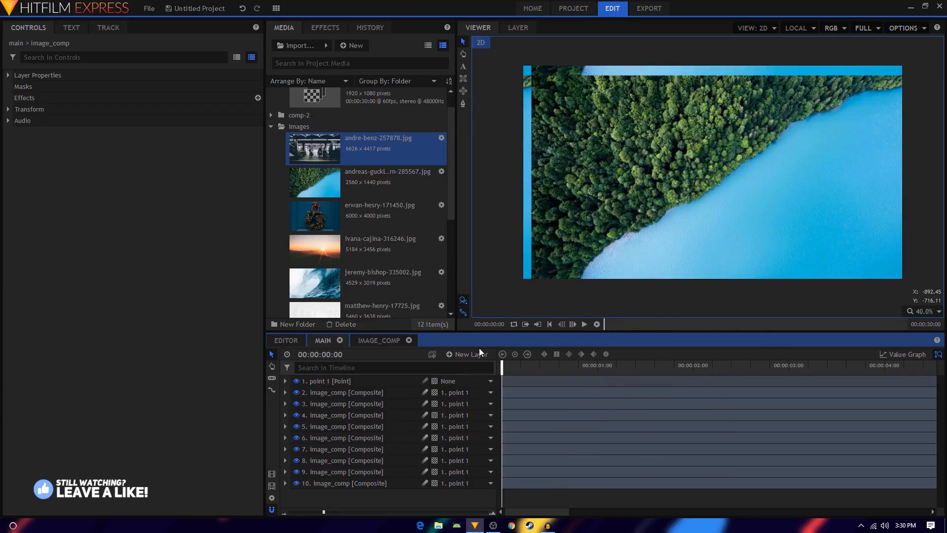
click(479, 351)
click(463, 365)
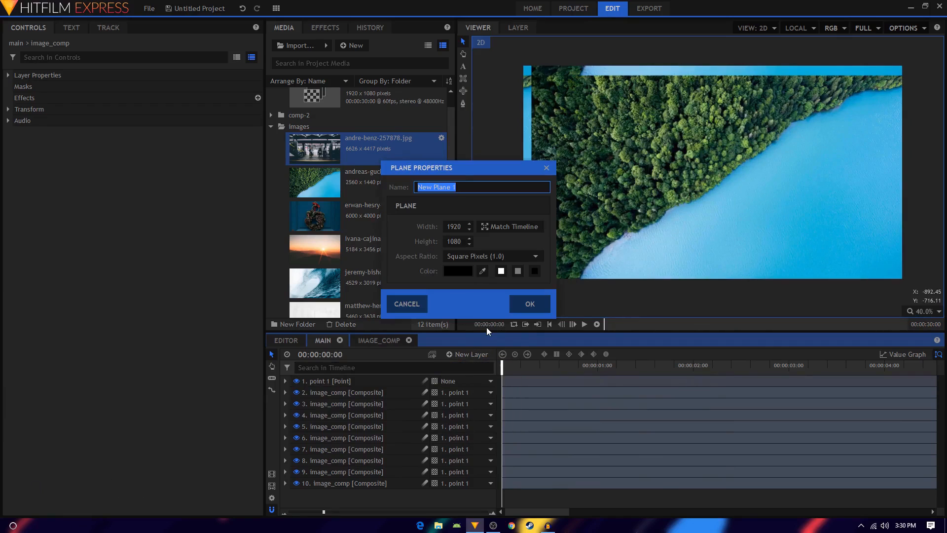
text(center)
click(516, 302)
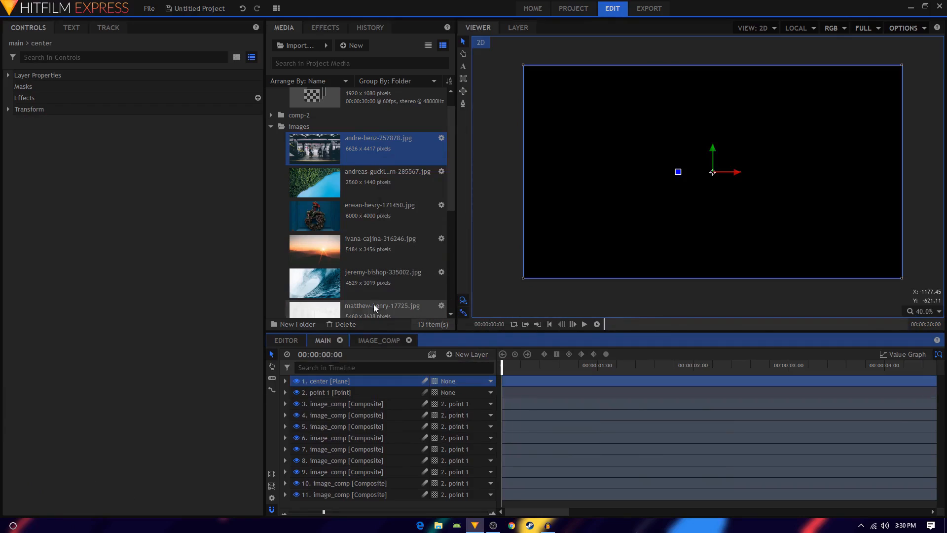
Step: Find the 1080p Title Safe Guide preset with the search term 1080 and apply it to the center plane
click(325, 28)
click(323, 45)
text(1080)
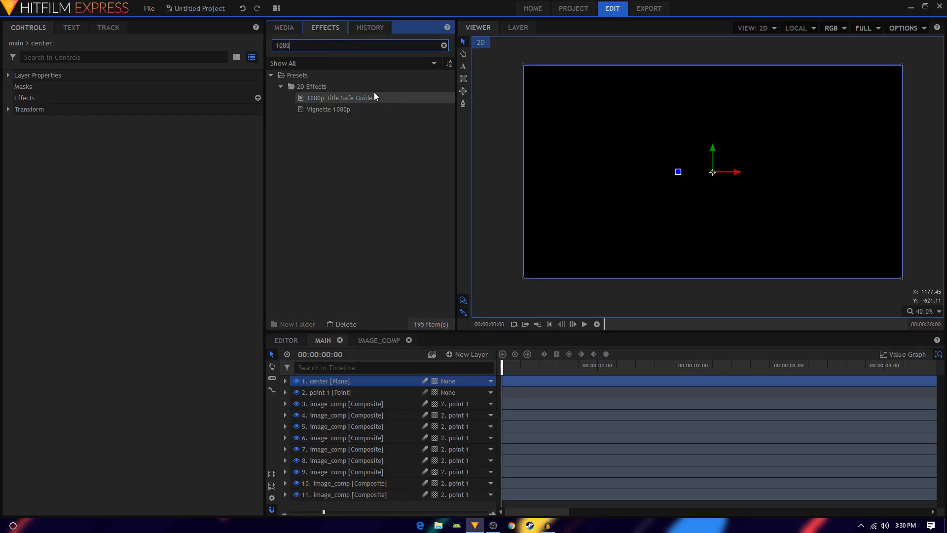
drag(370, 94, 328, 381)
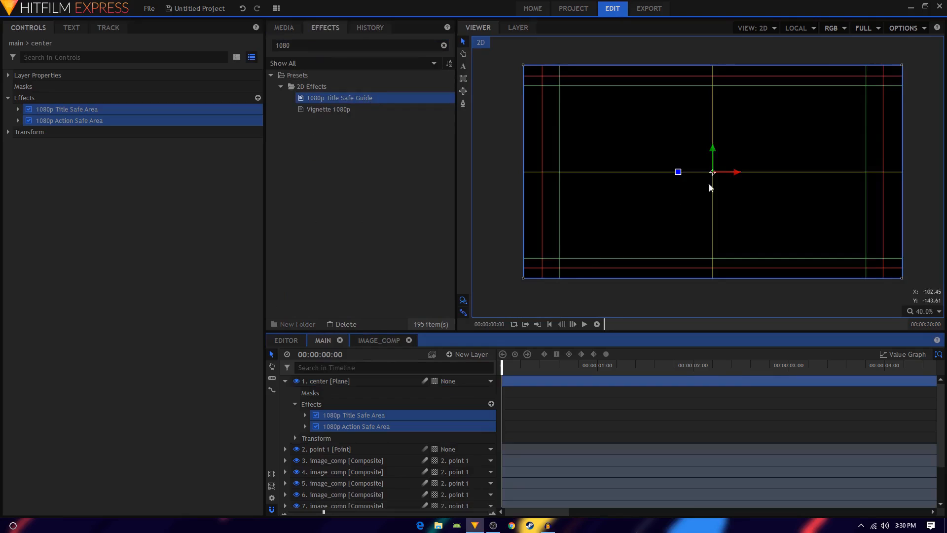
scroll(716, 173, up, 1)
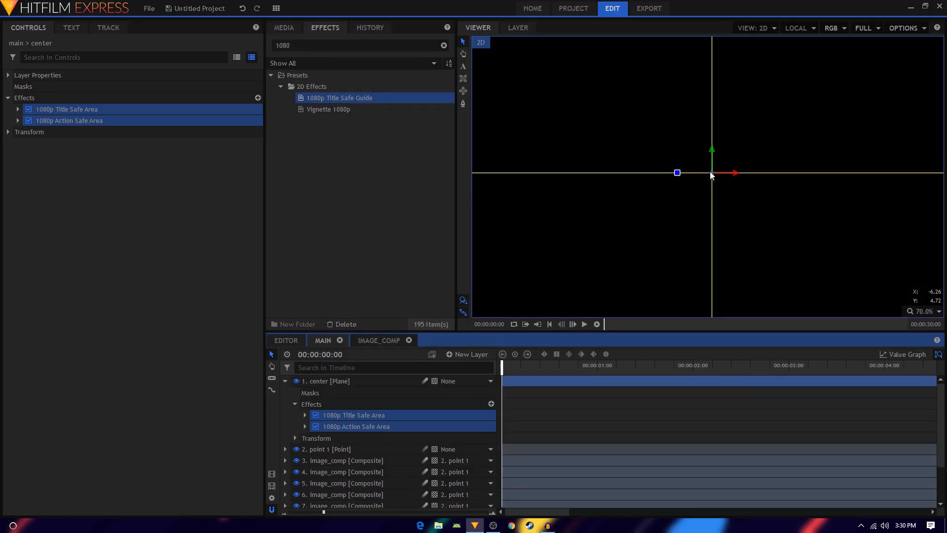
Step: Lower the center plane's opacity to 63% so the tiles show beneath the guide lines, and collapse its properties
scroll(711, 175, down, 1)
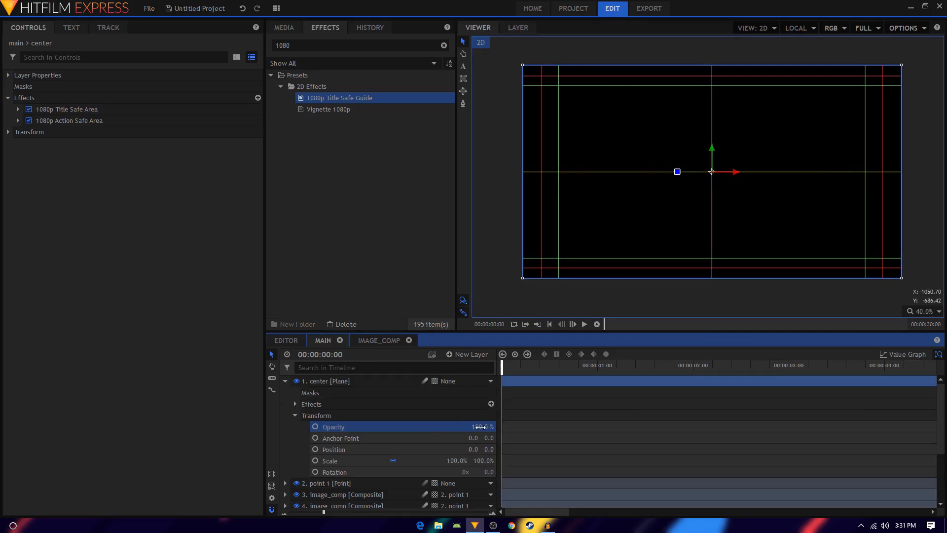
drag(483, 427, 465, 427)
scroll(465, 427, down, 1)
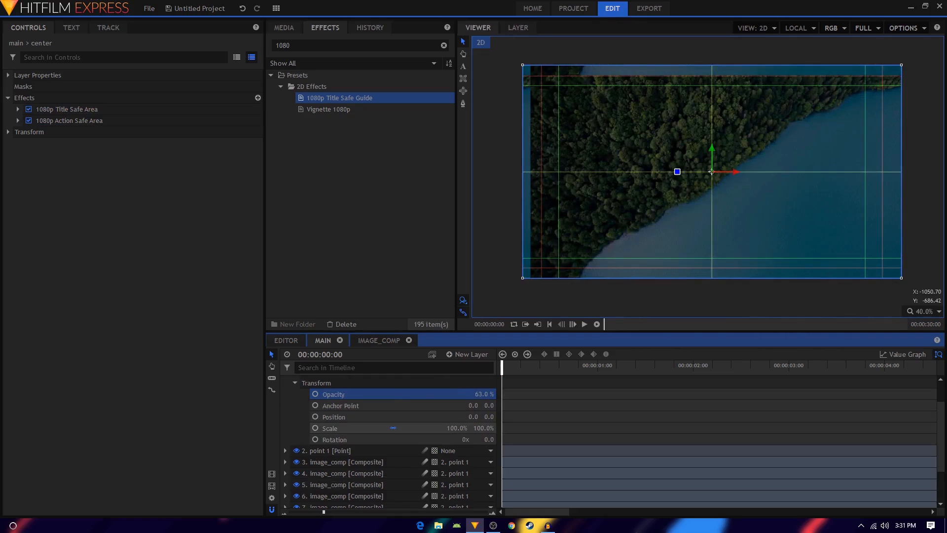
click(293, 384)
scroll(291, 386, up, 1)
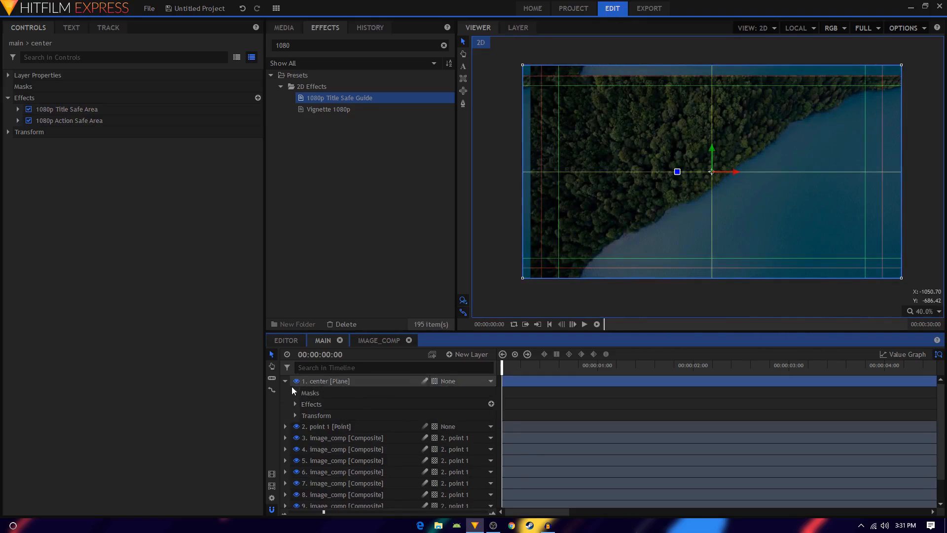
click(285, 381)
Step: Select all nine image_comp layers to check their alignment with the center guide, and hide the center plane
click(342, 402)
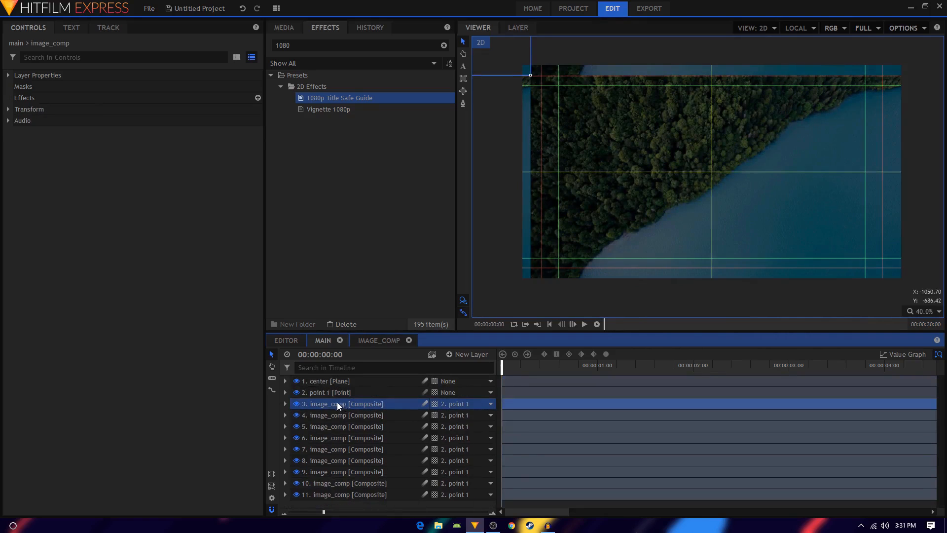
shift+click(341, 494)
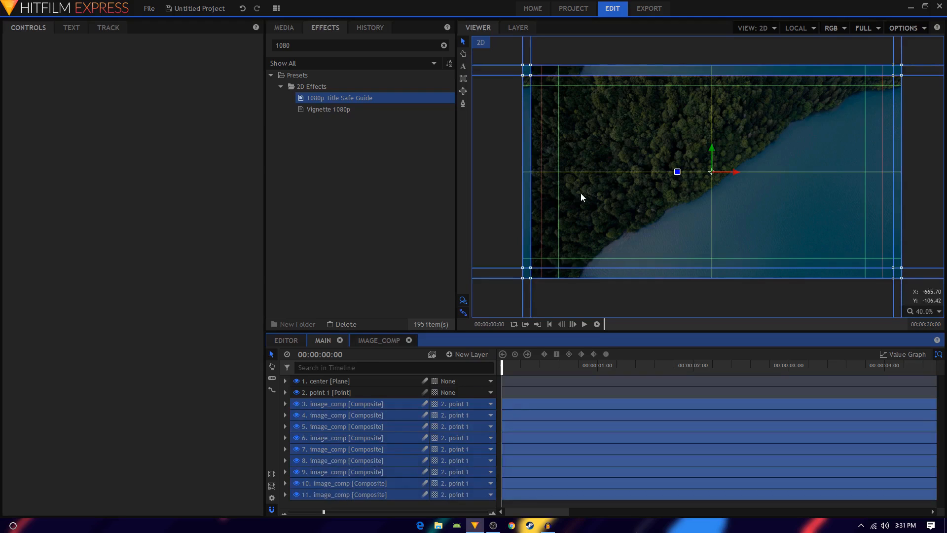
drag(510, 367, 493, 384)
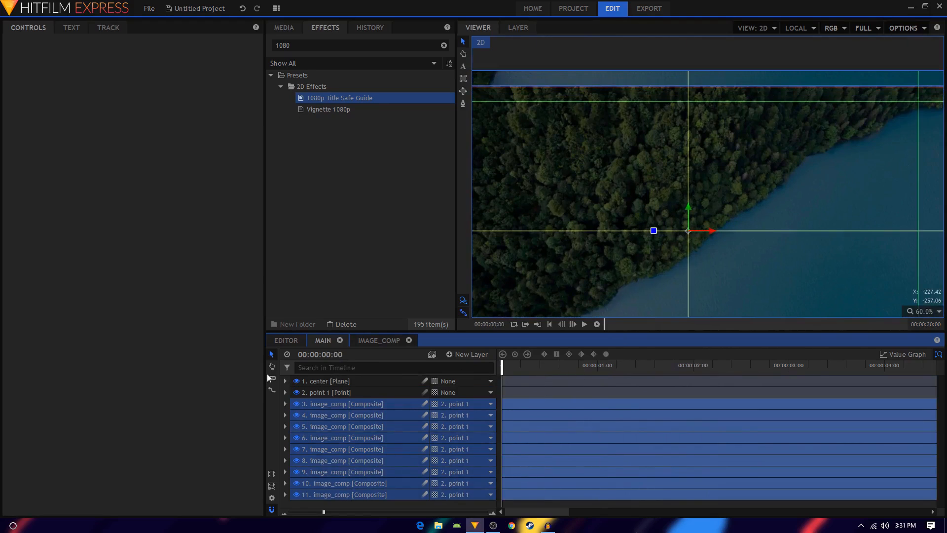
click(307, 381)
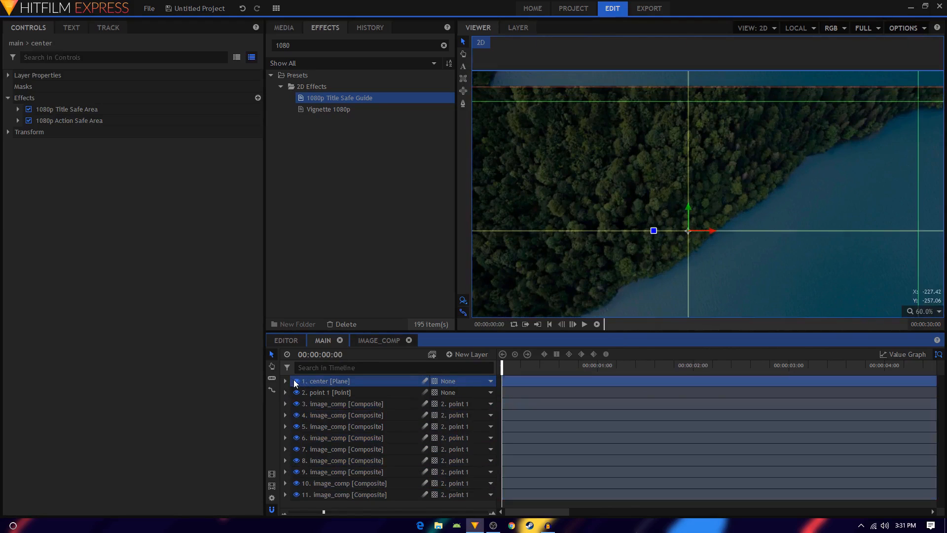
click(296, 380)
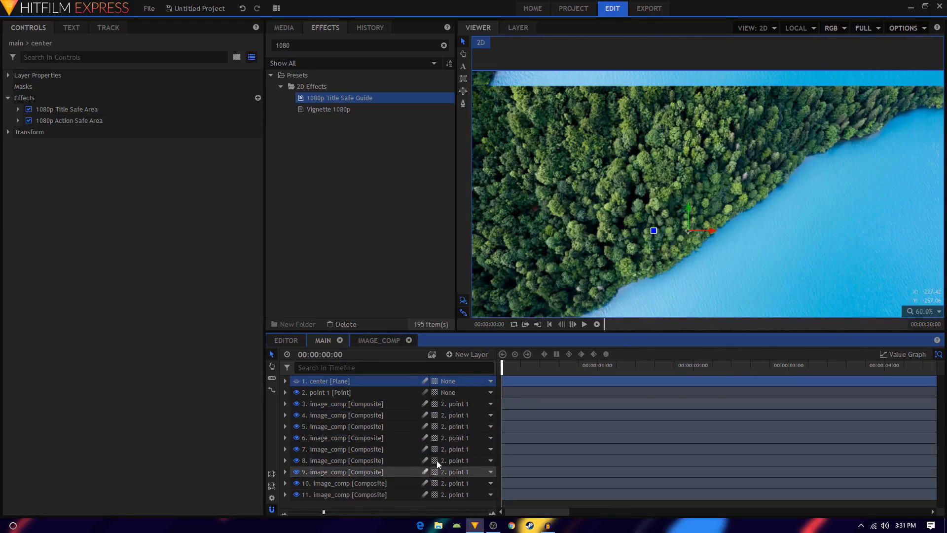
scroll(630, 192, down, 4)
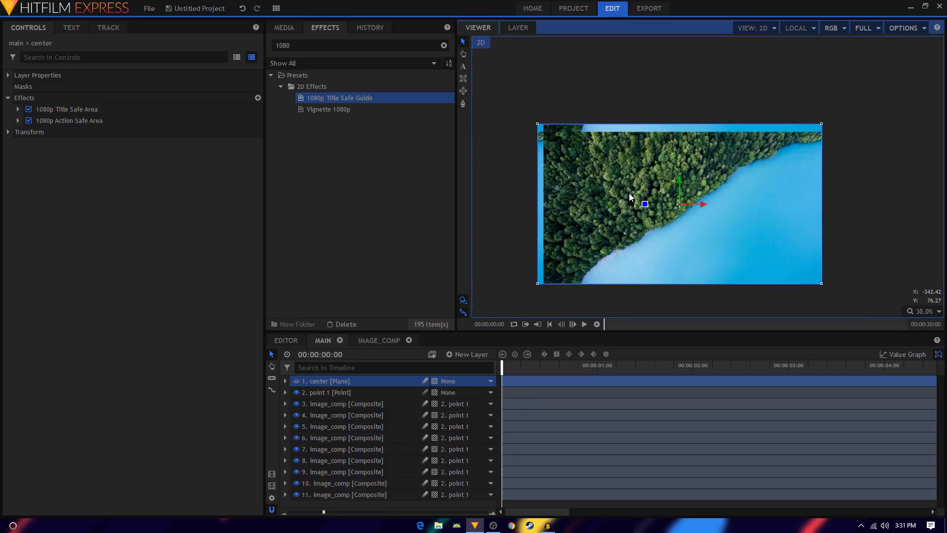
scroll(628, 194, up, 1)
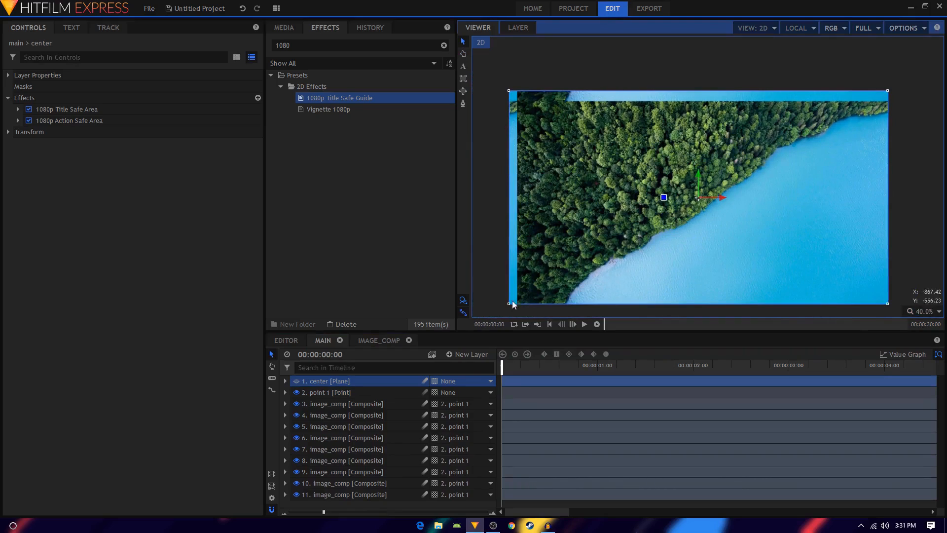
click(310, 505)
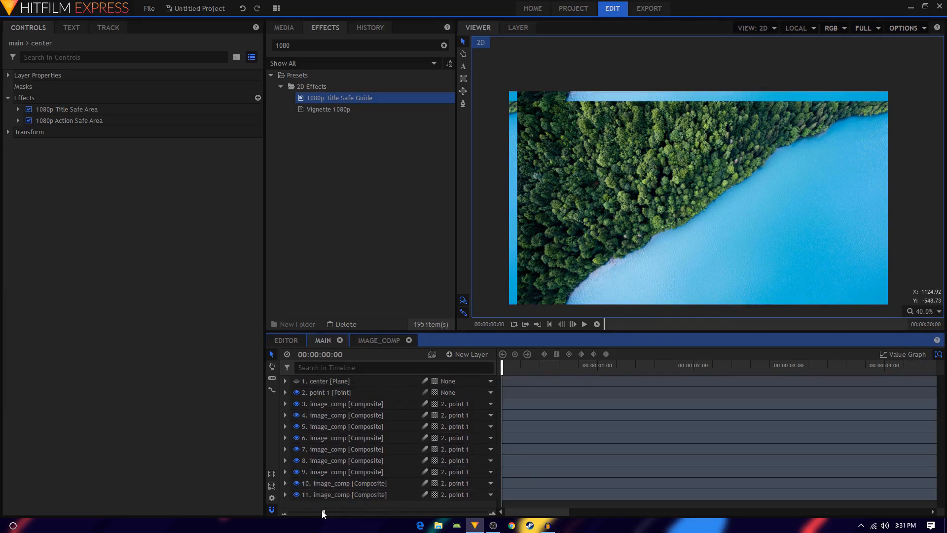
mouse_move(322, 504)
mouse_down()
mouse_move(335, 492)
mouse_move(364, 408)
mouse_move(315, 505)
mouse_up()
Step: Select the first image_comp layer, number 3 in the stack, and move the playhead to 00:00:02:00
click(350, 405)
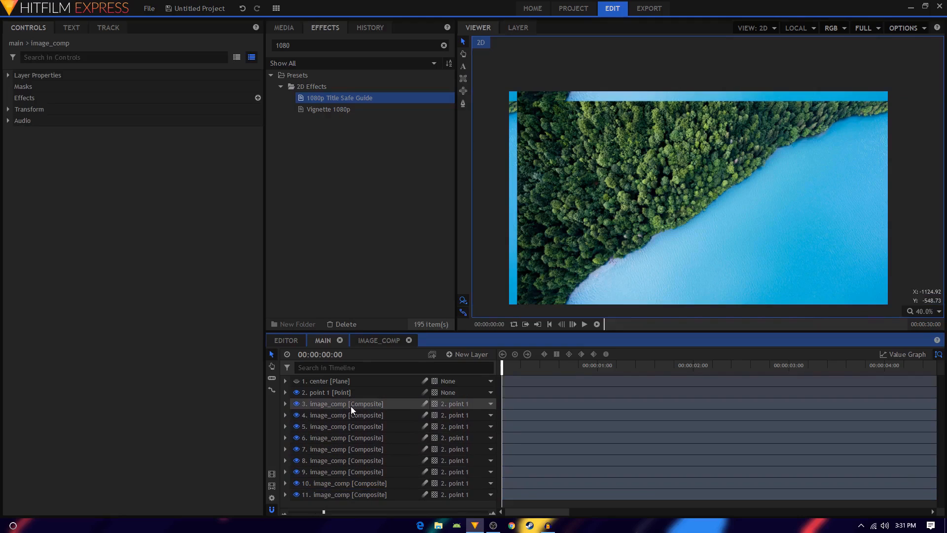
click(599, 366)
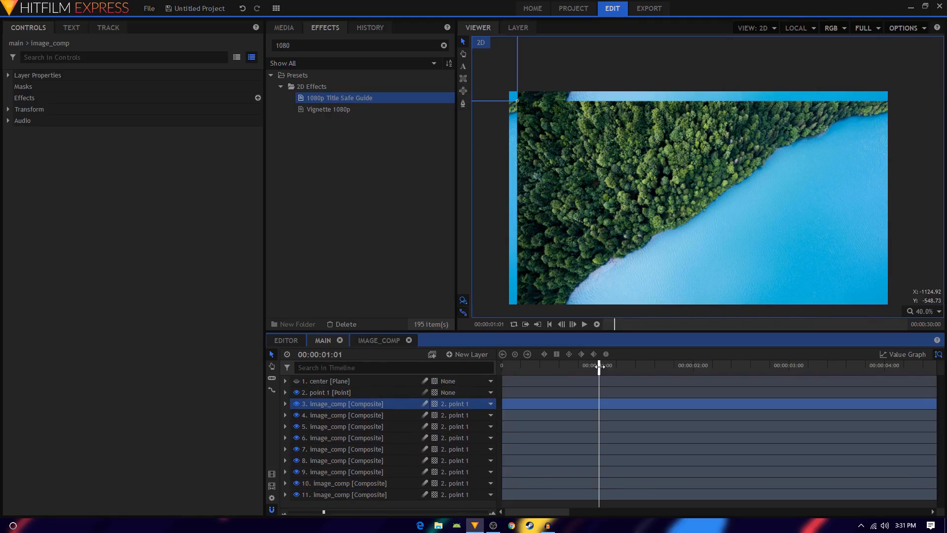
click(691, 369)
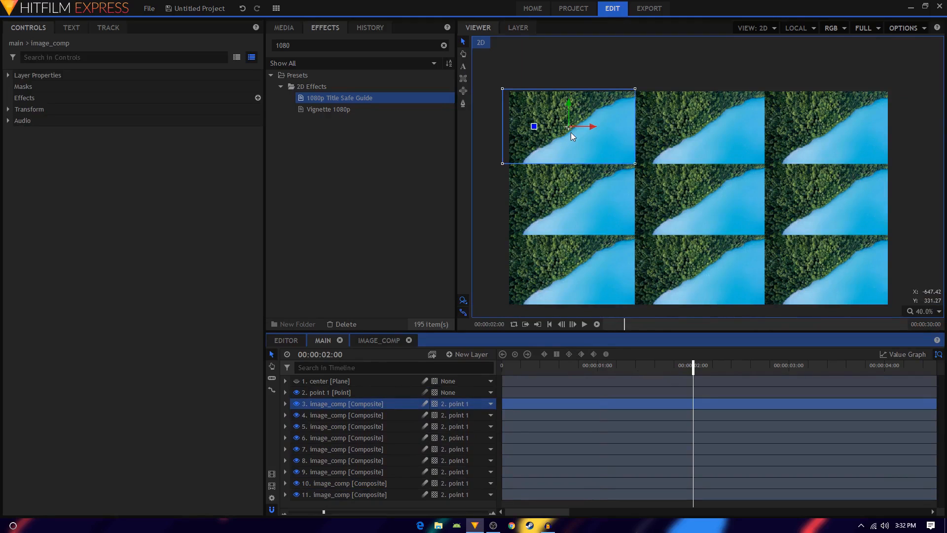
Step: Try placing the 6626 x 4417 subway photo above the lake image in image_comp, and preview the result across the main grid
double_click(345, 406)
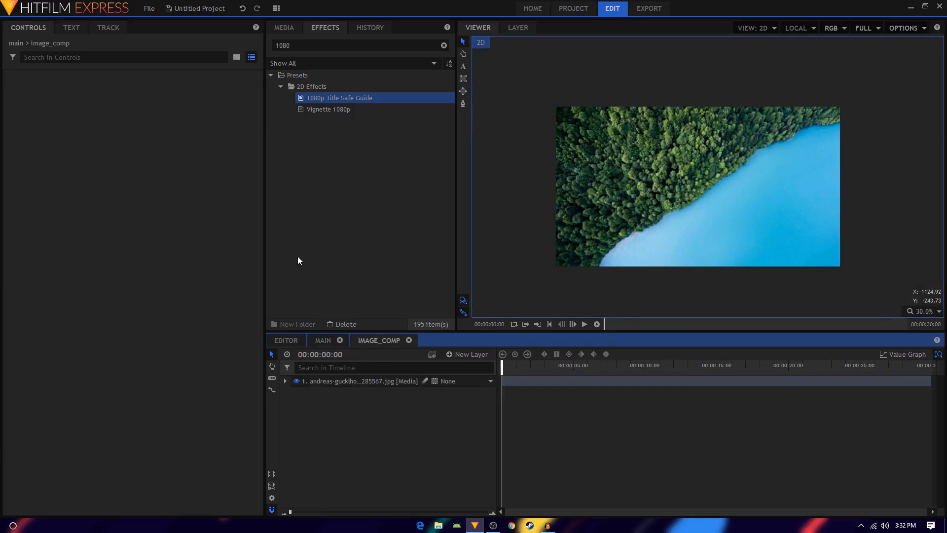
click(285, 27)
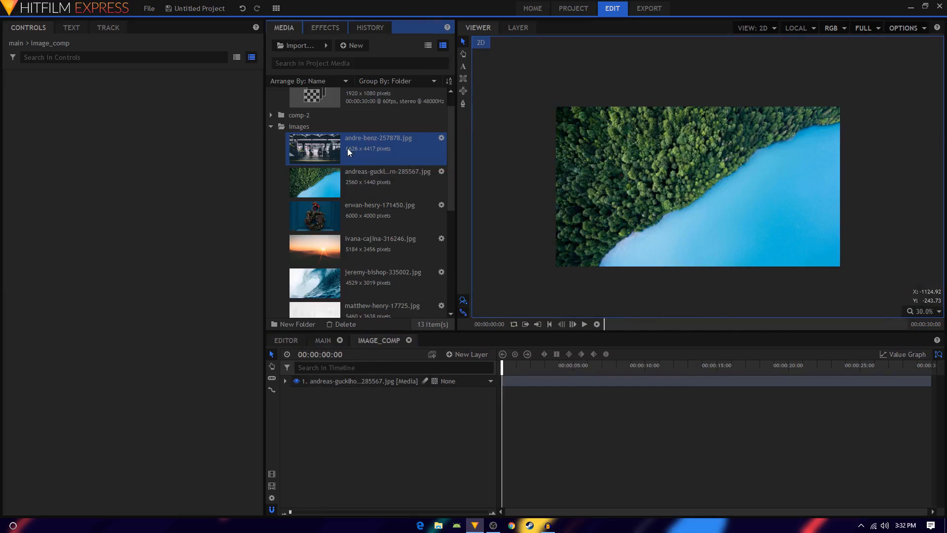
drag(347, 148, 344, 384)
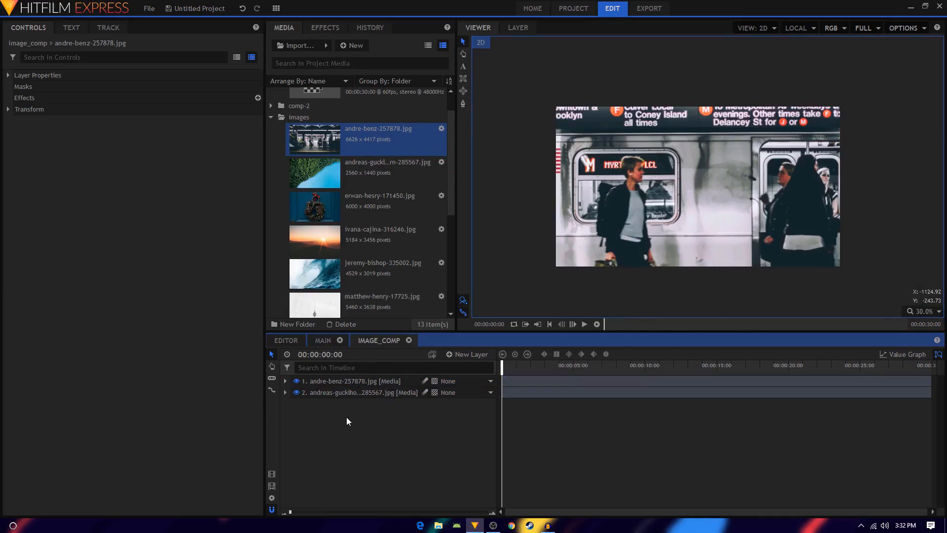
click(324, 340)
click(525, 367)
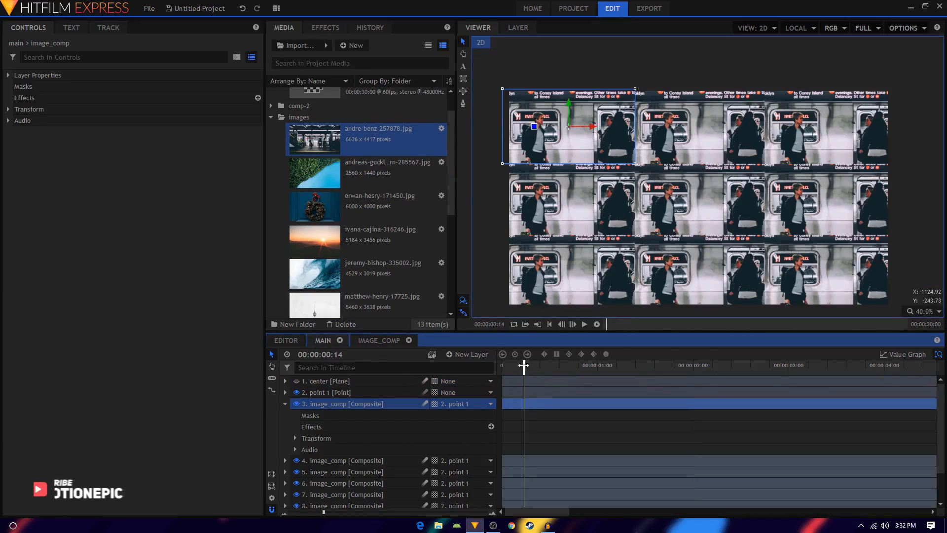
key(space)
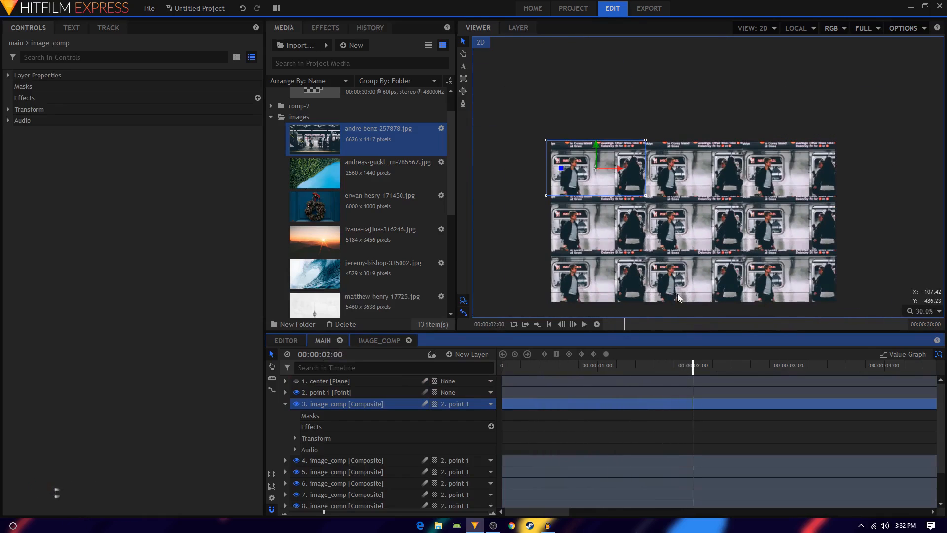
drag(677, 295, 674, 278)
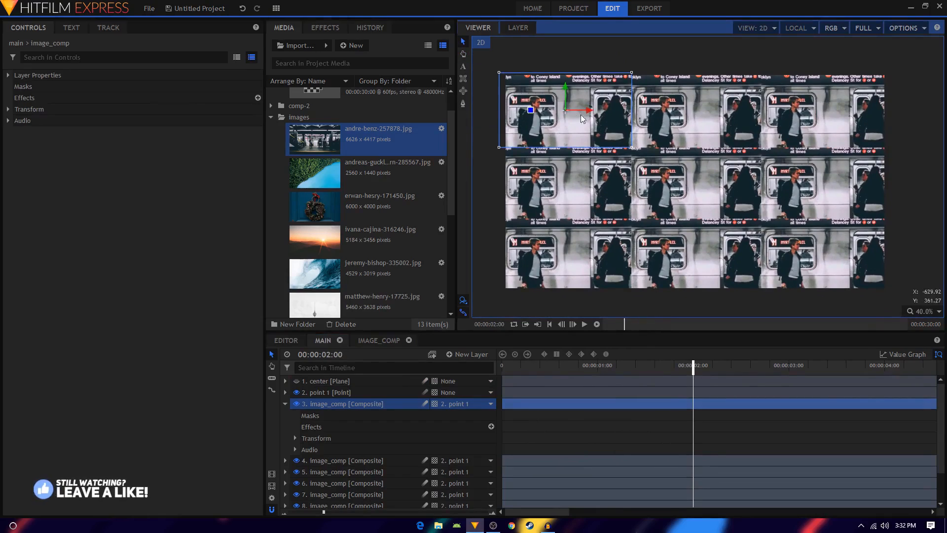
Step: Remove the subway photo from image_comp, return to the main timeline and collapse layer 3
click(379, 340)
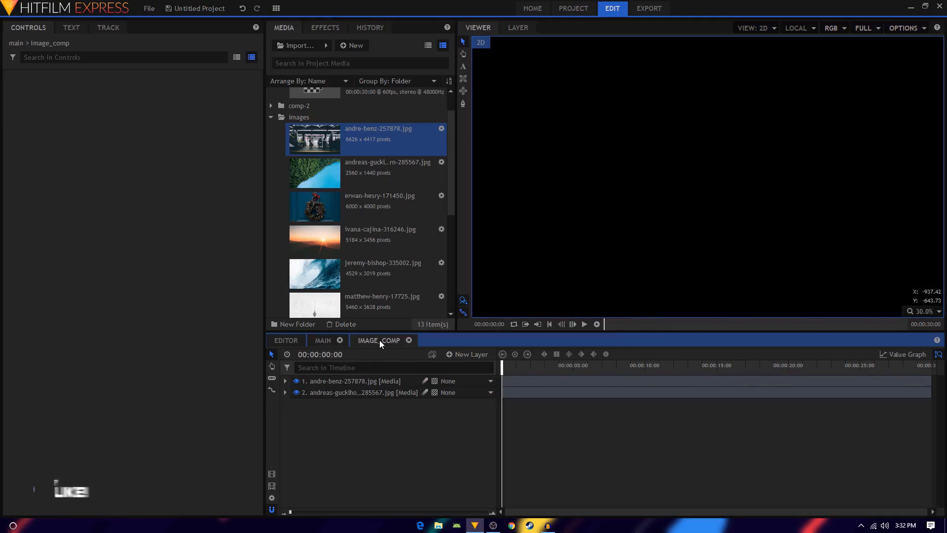
click(323, 341)
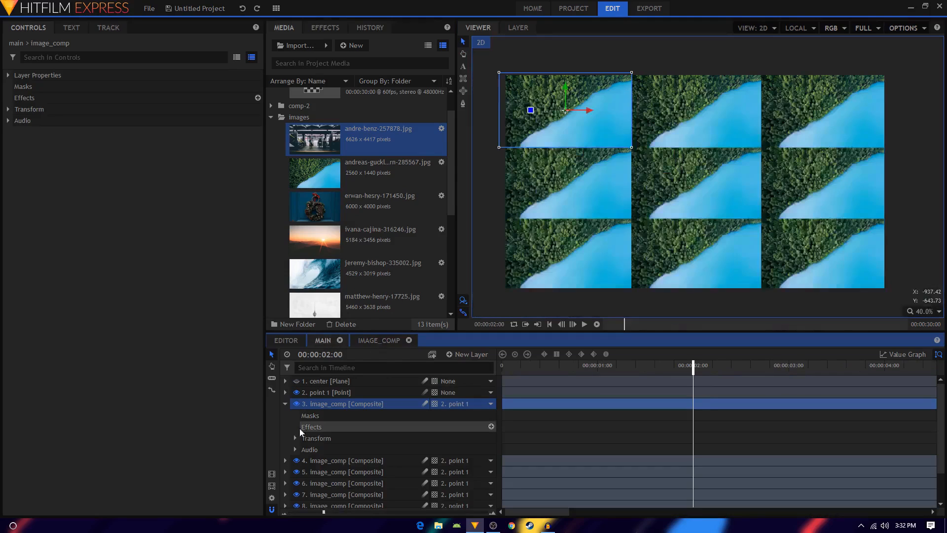
click(285, 404)
Step: Collapse the images folder in the project media and move the image_comp composite into the comp-1 folder
scroll(333, 235, up, 1)
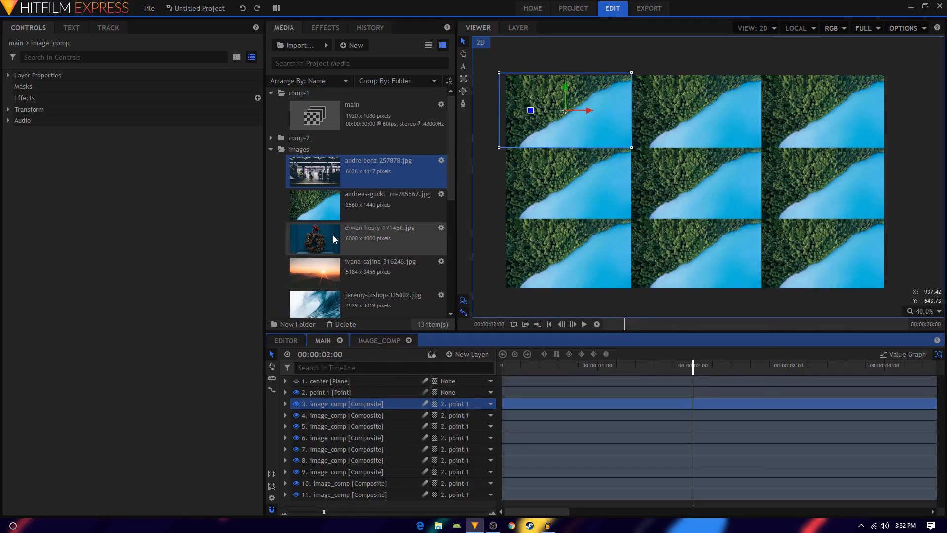
click(271, 149)
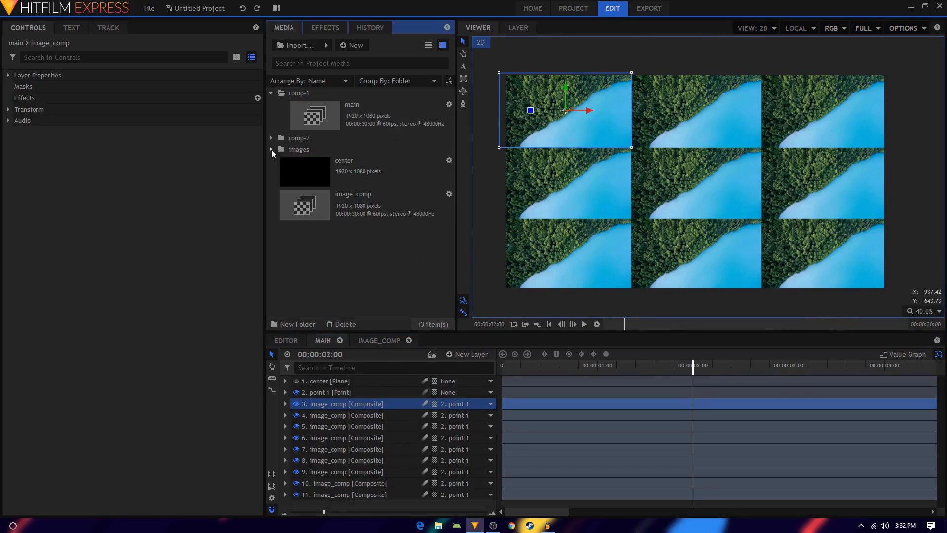
drag(345, 212, 351, 94)
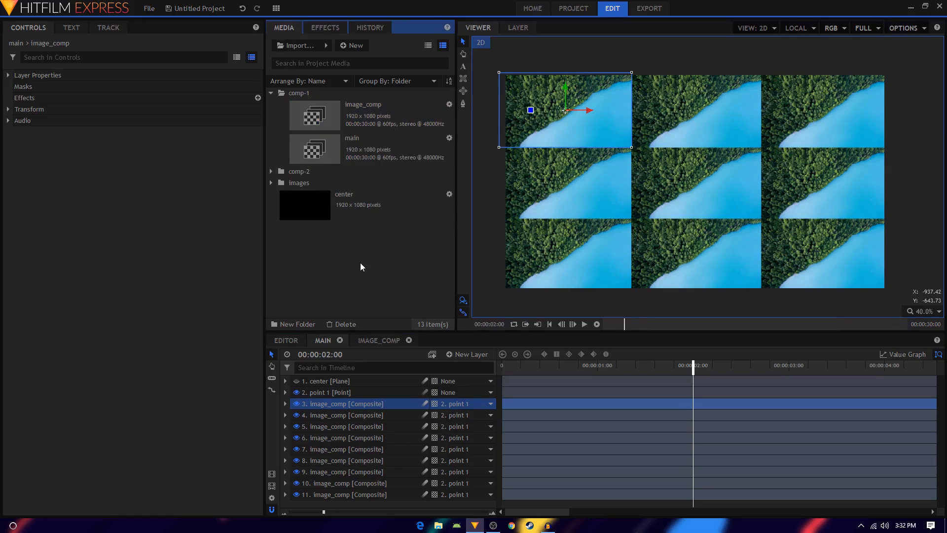
Step: Duplicate the image_comp composite inside the comp-1 folder and rename the copy to 1
right_click(366, 114)
click(389, 186)
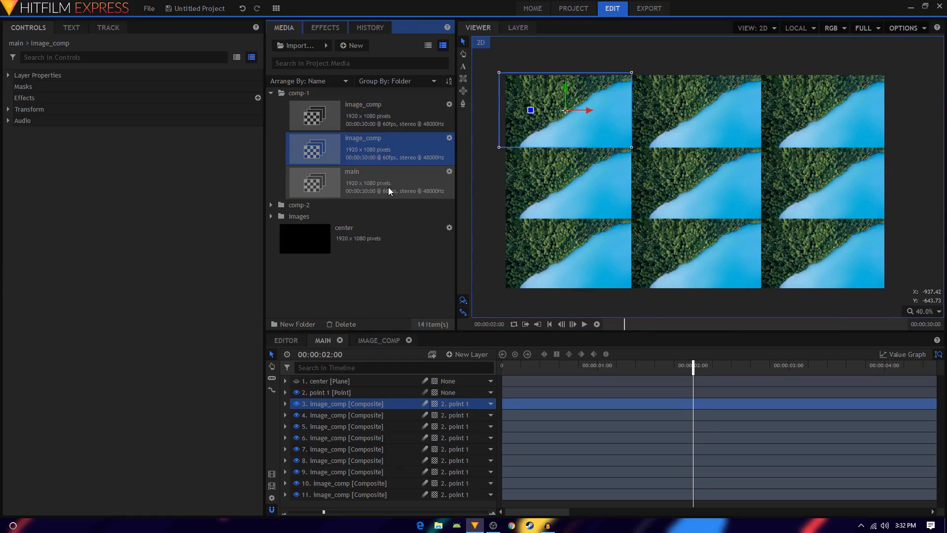
click(360, 140)
key(Return)
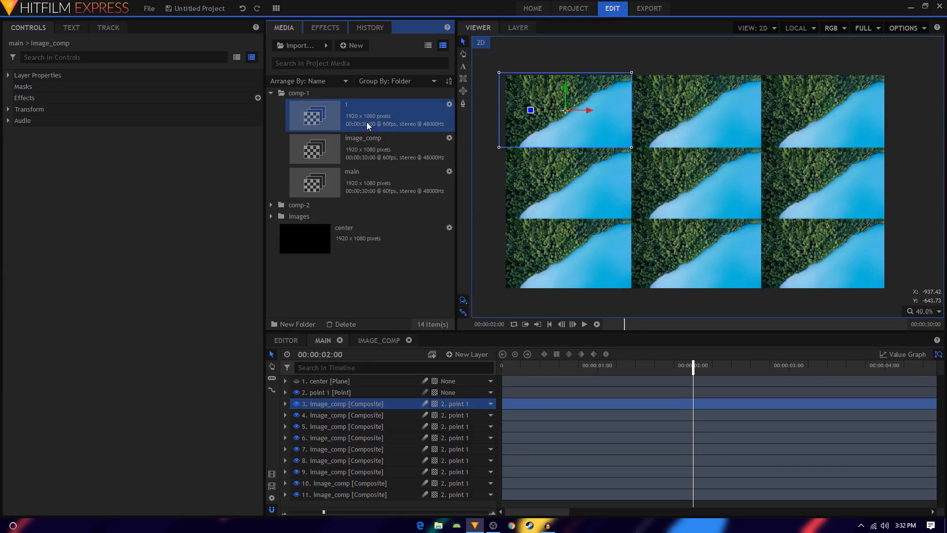
Step: Open composite 1 and replace its lake image layer with the 6626 x 4417 subway photo from the images folder
double_click(367, 126)
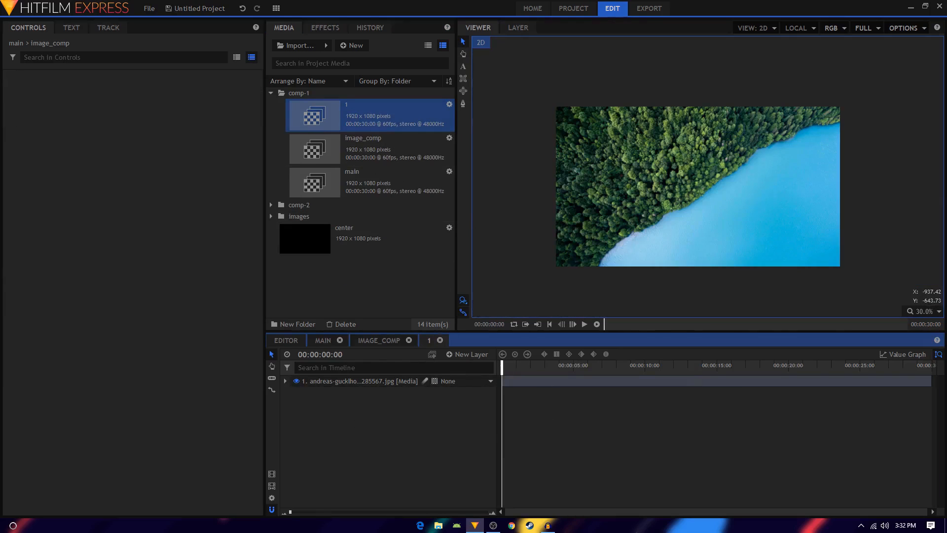
click(331, 382)
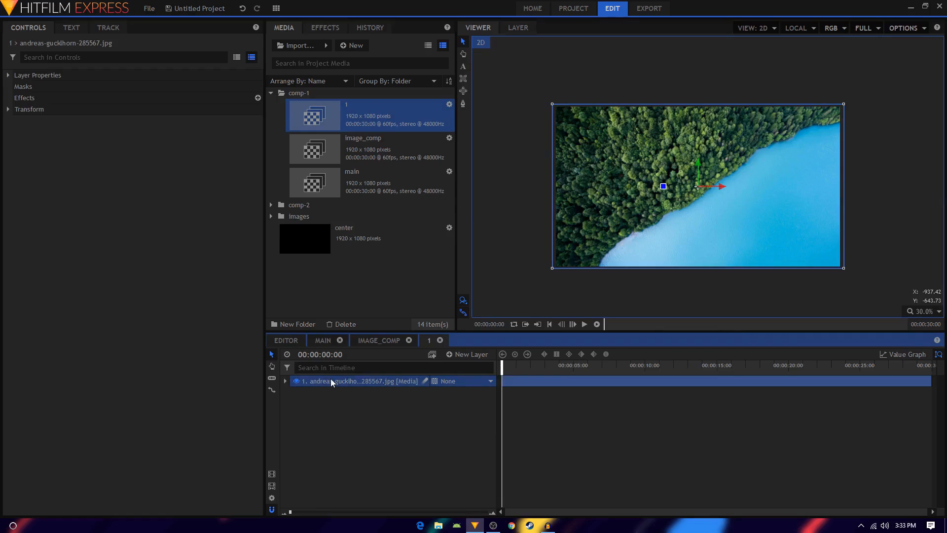
key(Delete)
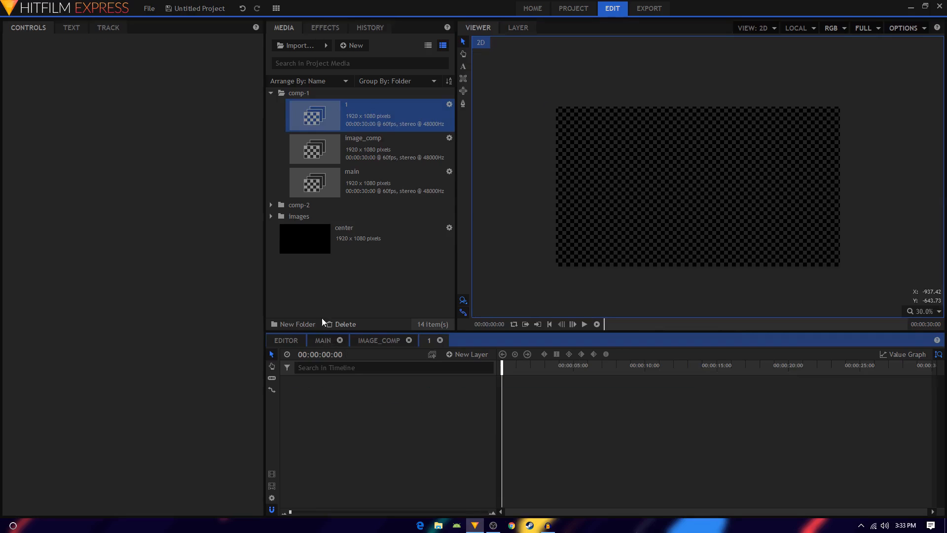
click(271, 216)
drag(350, 241, 287, 384)
Step: Set the subway photo's scale to 30% in composite 1 so it fills the frame
click(285, 380)
click(295, 415)
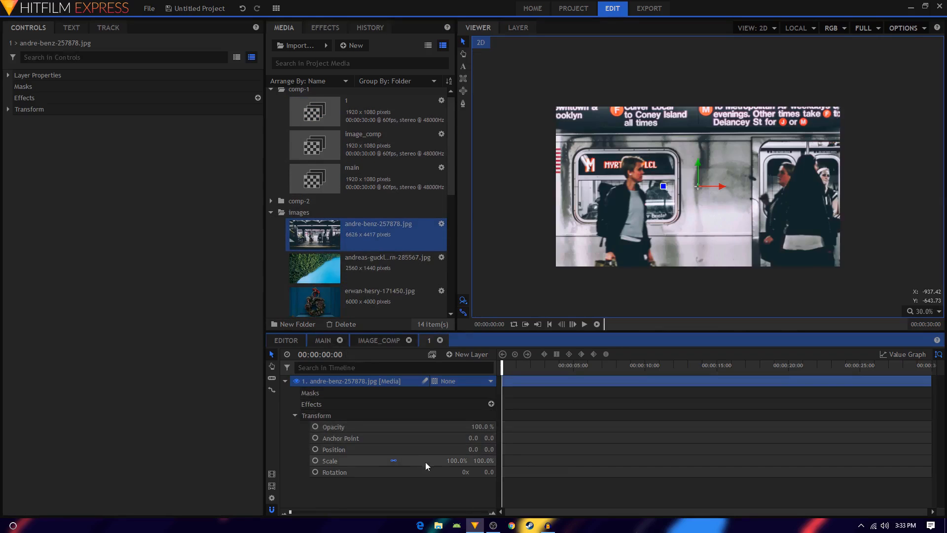
drag(457, 461, 422, 461)
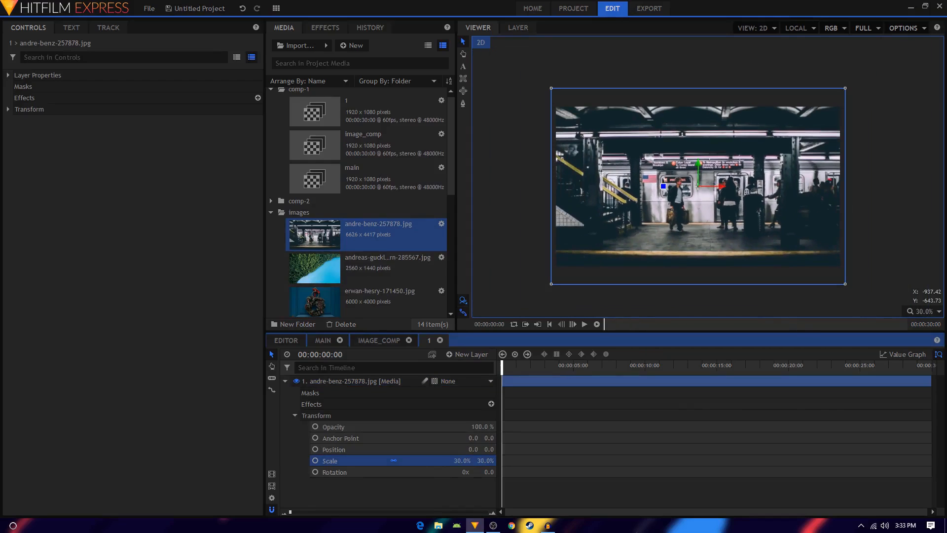
Step: Add composite 1 to the main timeline directly below the point 1 layer and above the image_comp layers
click(312, 342)
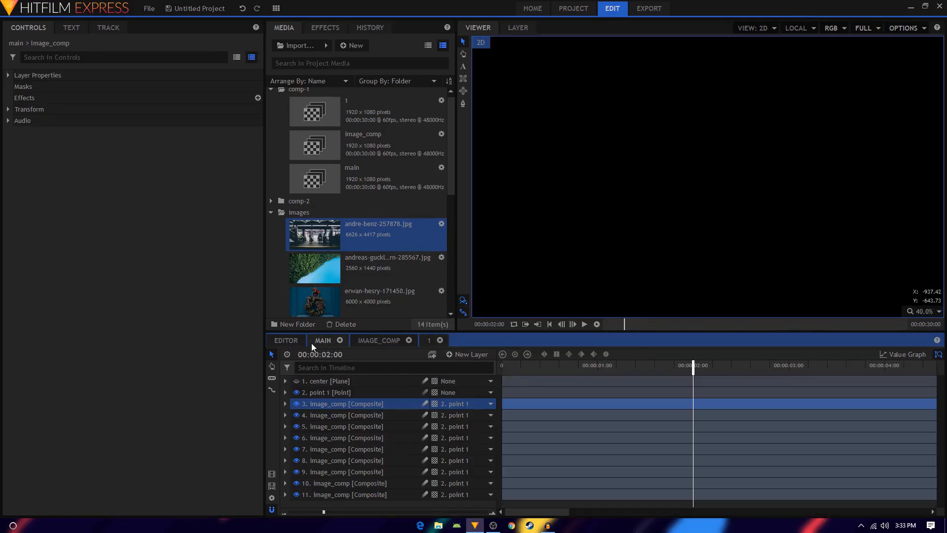
click(356, 110)
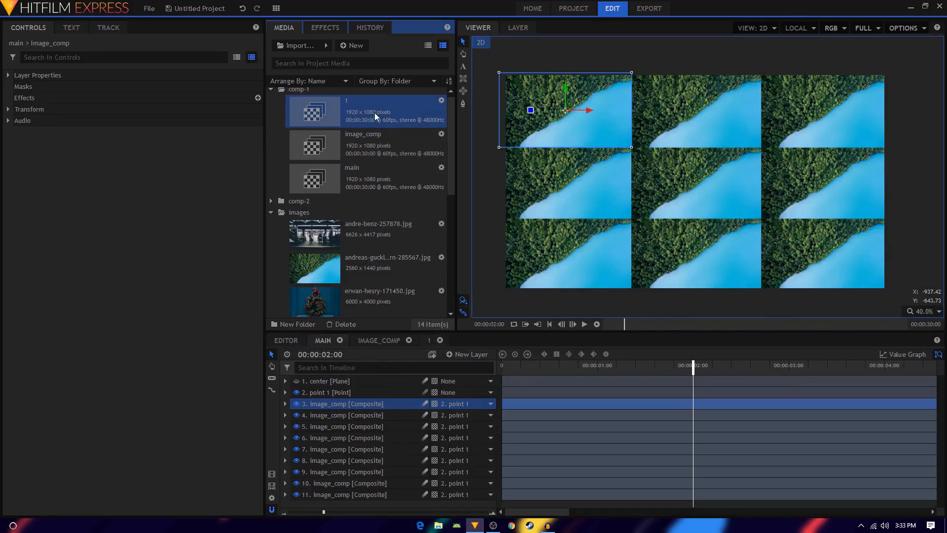
drag(365, 109, 325, 397)
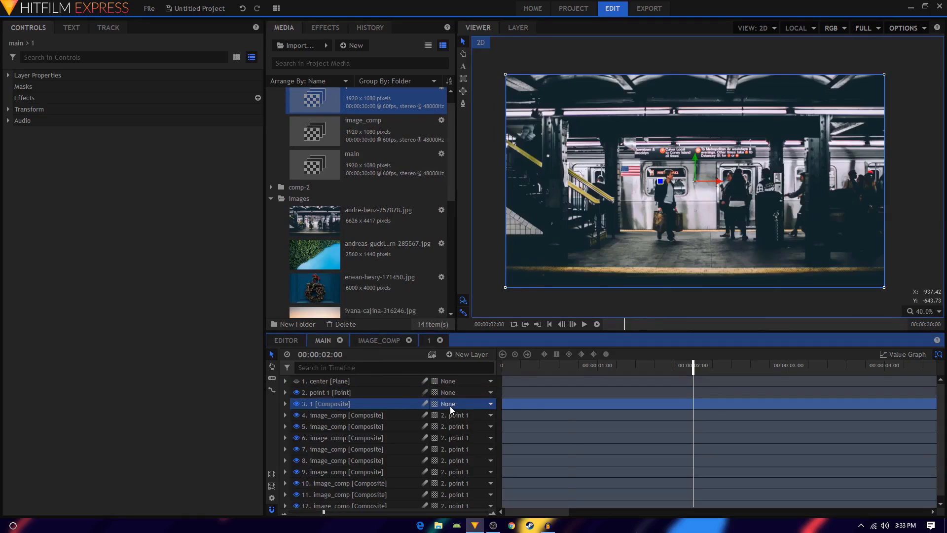
Step: Parent the composite 1 layer to point 1 and copy the position of the image_comp layer directly below it
click(450, 406)
click(463, 436)
click(323, 416)
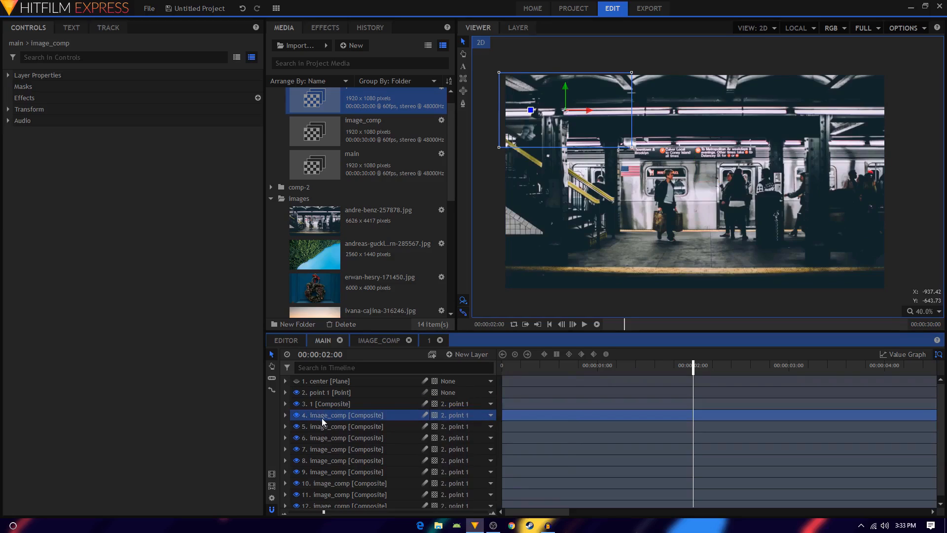
click(286, 415)
click(294, 450)
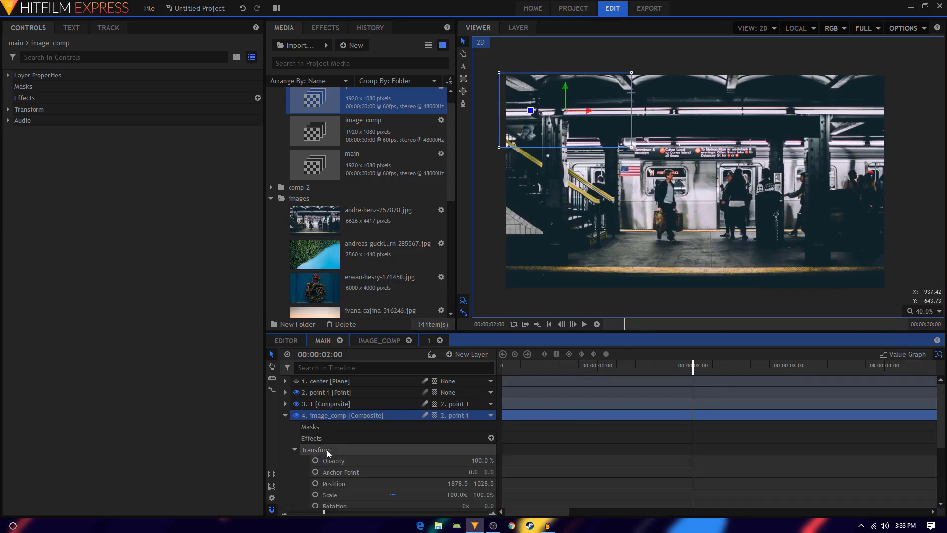
right_click(354, 483)
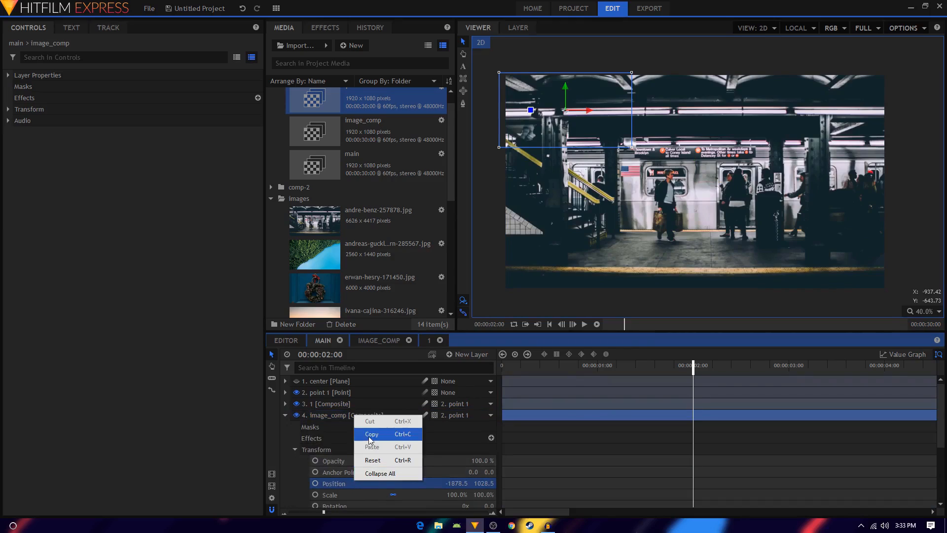
click(368, 436)
Step: Delete the image_comp layer directly below composite 1 from the main timeline
click(328, 417)
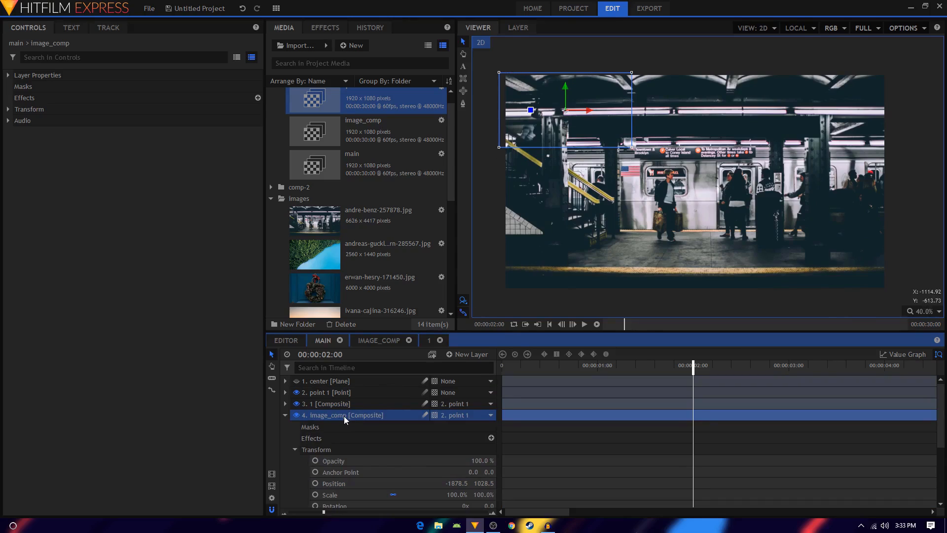
click(328, 404)
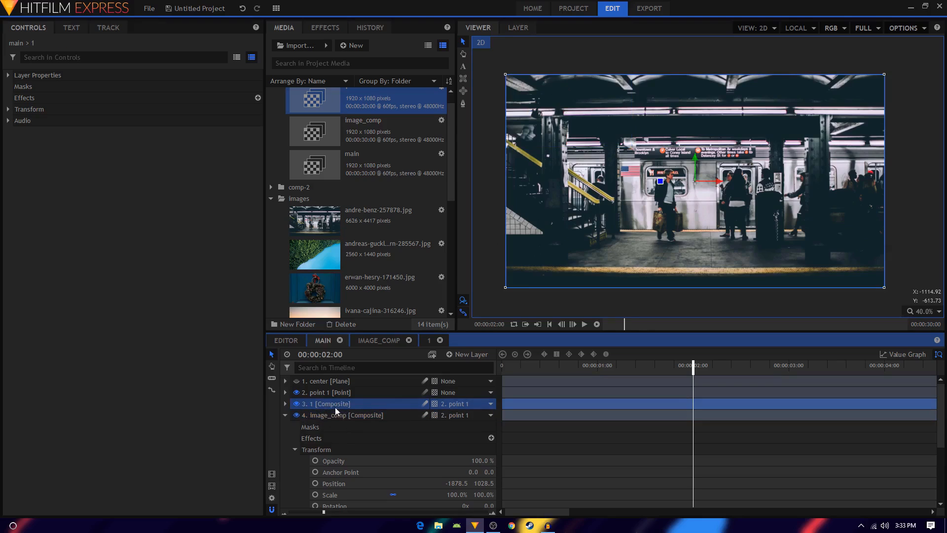
click(341, 416)
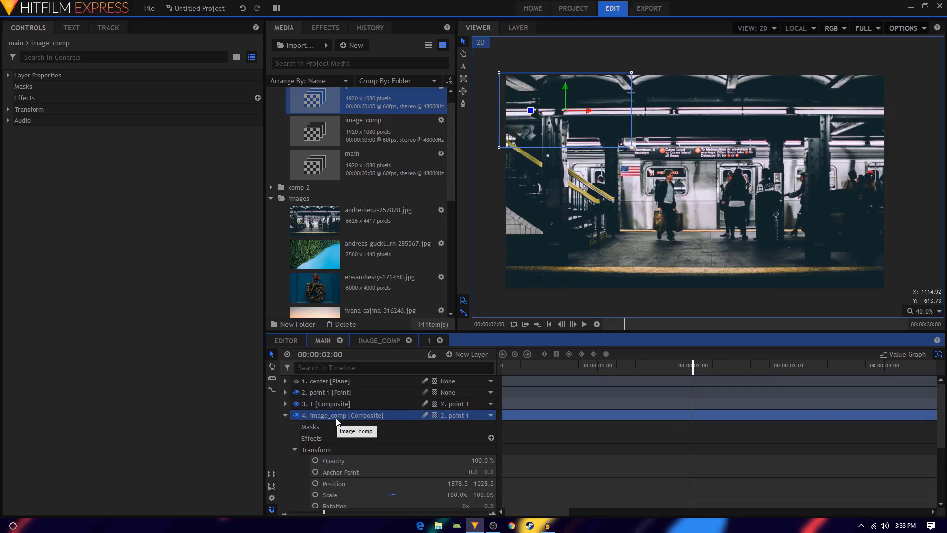
key(ctrl+d)
key(ctrl+d)
key(ctrl+d)
key(ctrl+d)
key(ctrl+d)
key(ctrl+d)
key(ctrl+d)
Step: Paste the copied position onto the composite 1 layer's transform
click(329, 405)
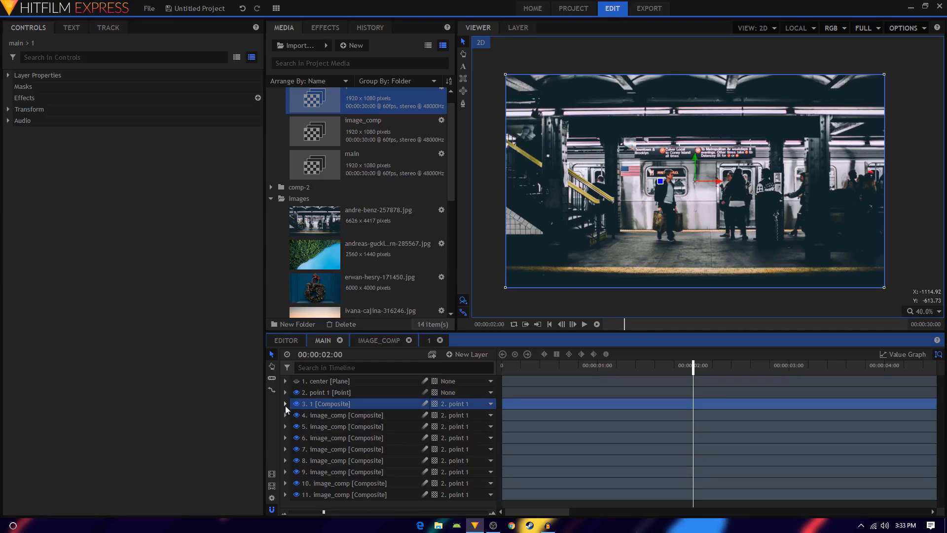
click(285, 404)
click(295, 439)
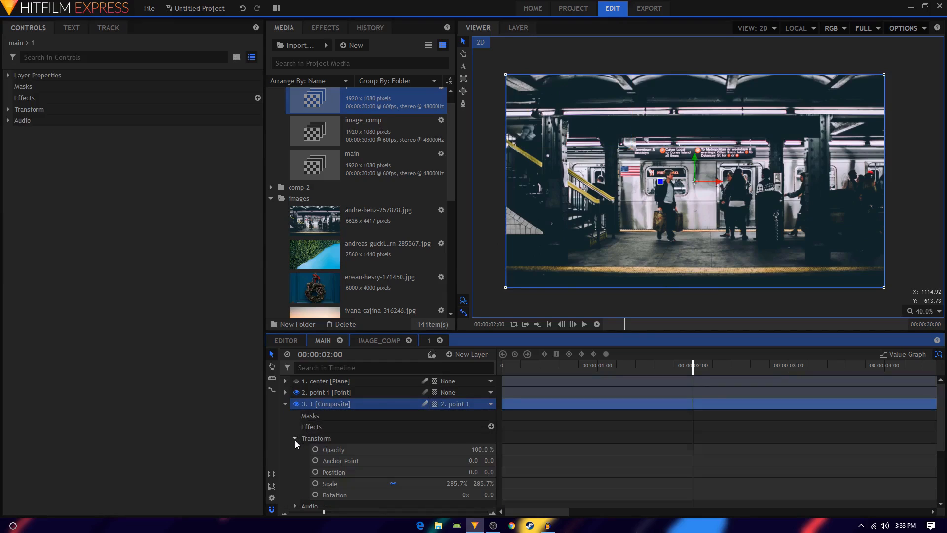
click(344, 472)
right_click(344, 472)
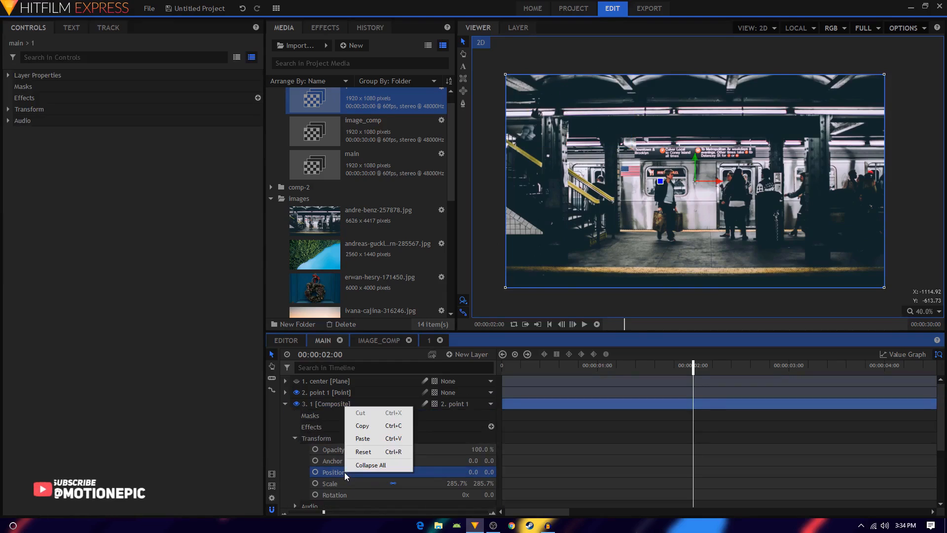
click(365, 437)
Step: Set the composite 1 layer's scale to 100% so it fits its grid tile, and collapse its properties
click(453, 484)
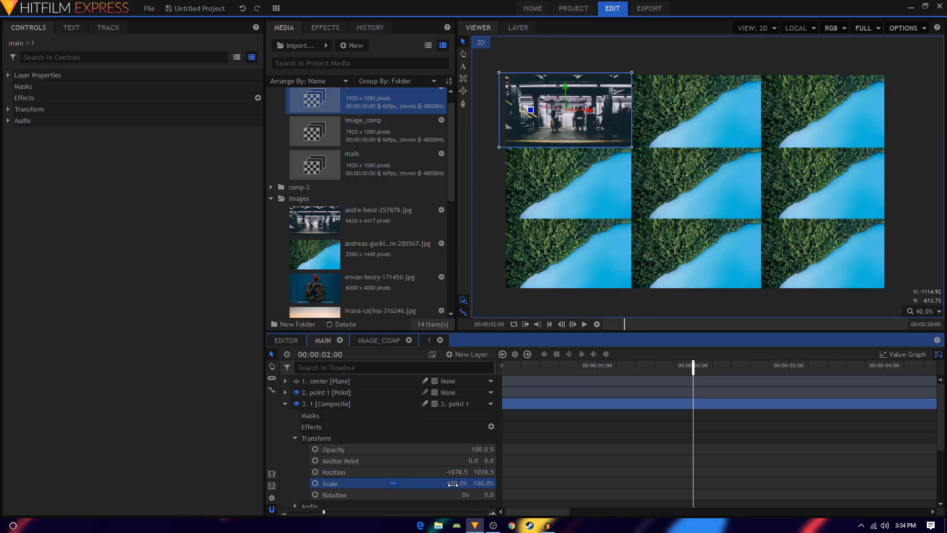
text(100)
key(Return)
click(285, 403)
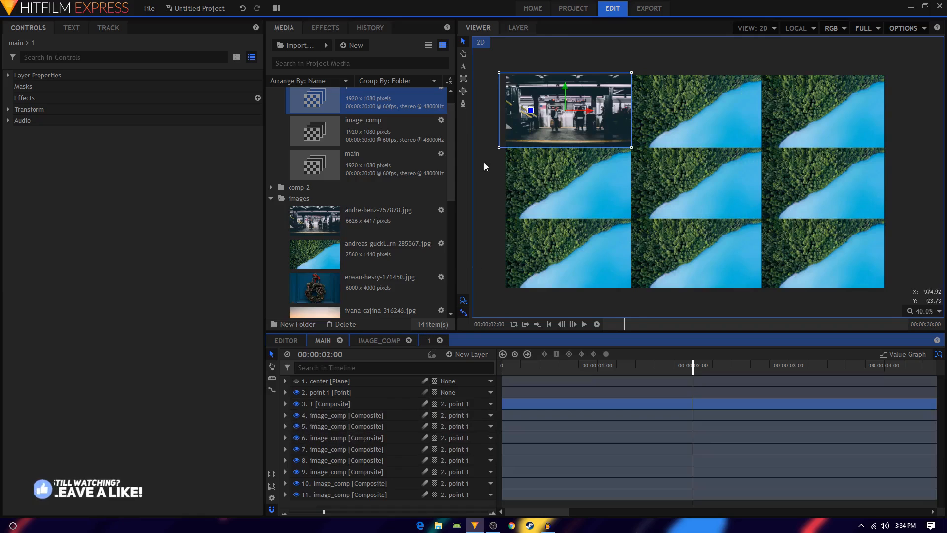
Step: Check which image_comp layer in the main timeline holds the grid's top-middle tile
click(486, 97)
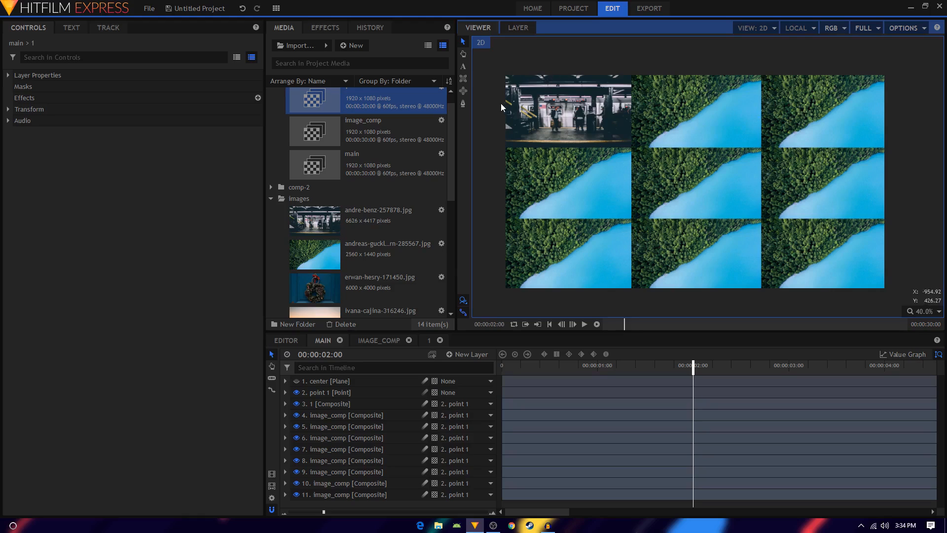
click(670, 120)
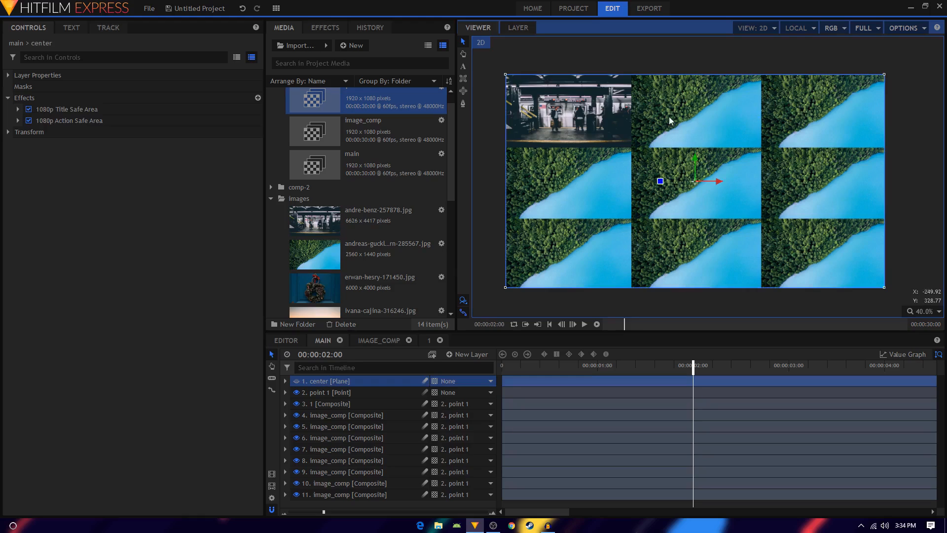
click(337, 426)
click(341, 415)
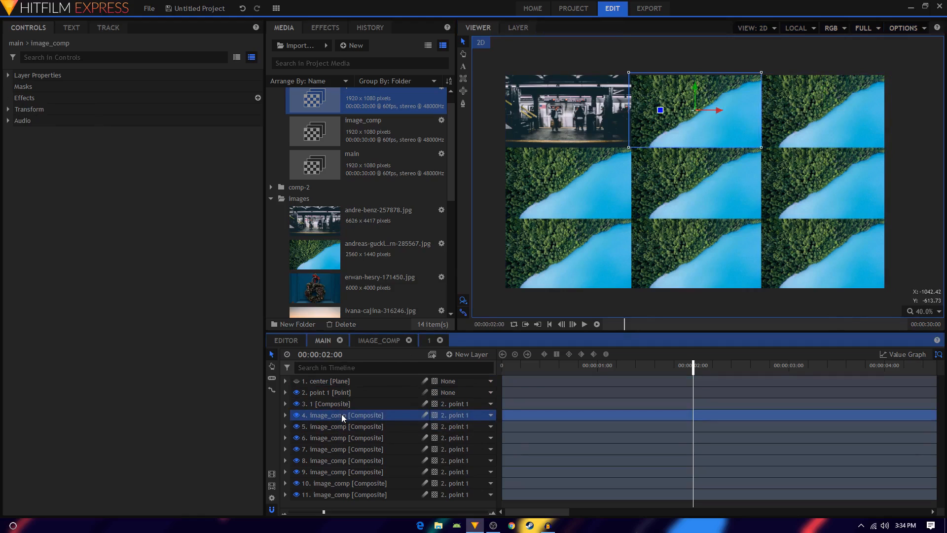
click(344, 423)
click(348, 415)
click(343, 404)
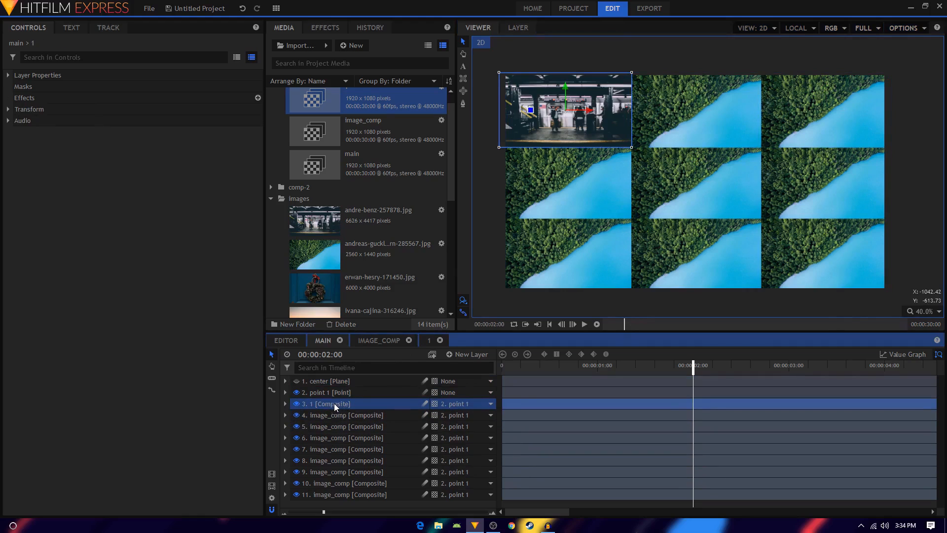
click(334, 419)
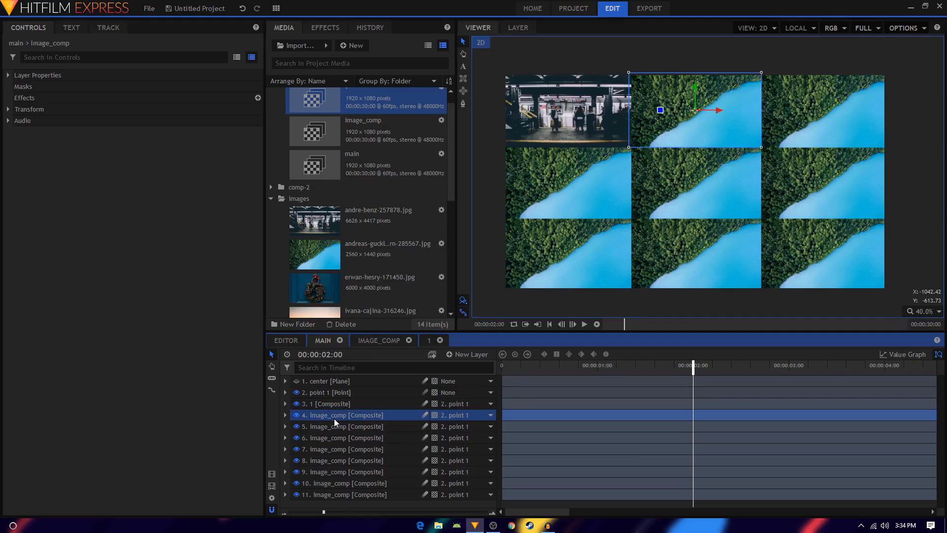
Step: Duplicate composite 1 inside the comp-1 folder and rename the copy to 2
scroll(369, 129, up, 1)
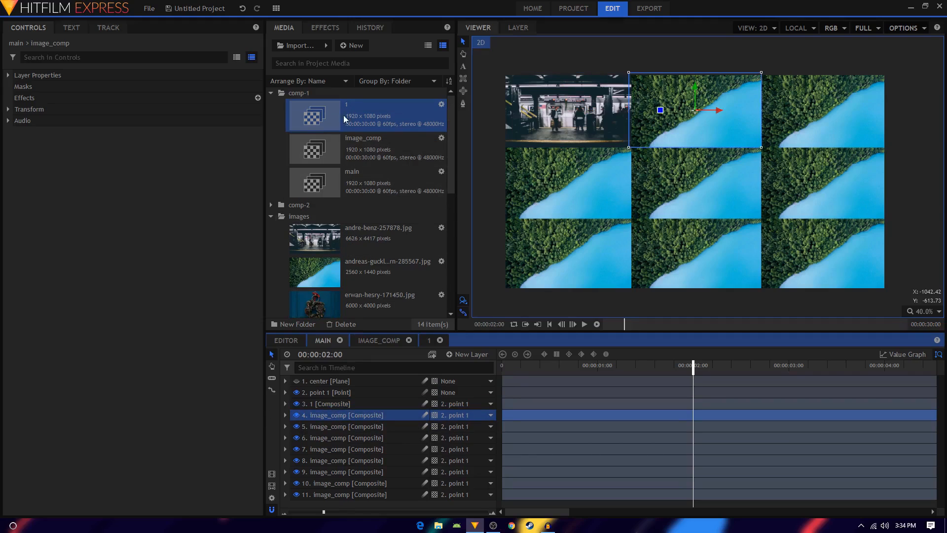
click(354, 115)
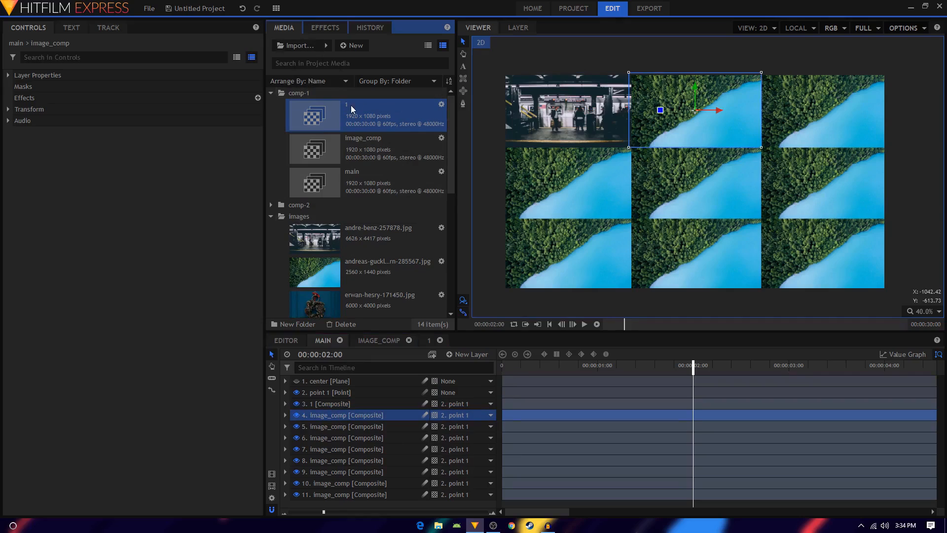
key(ctrl+d)
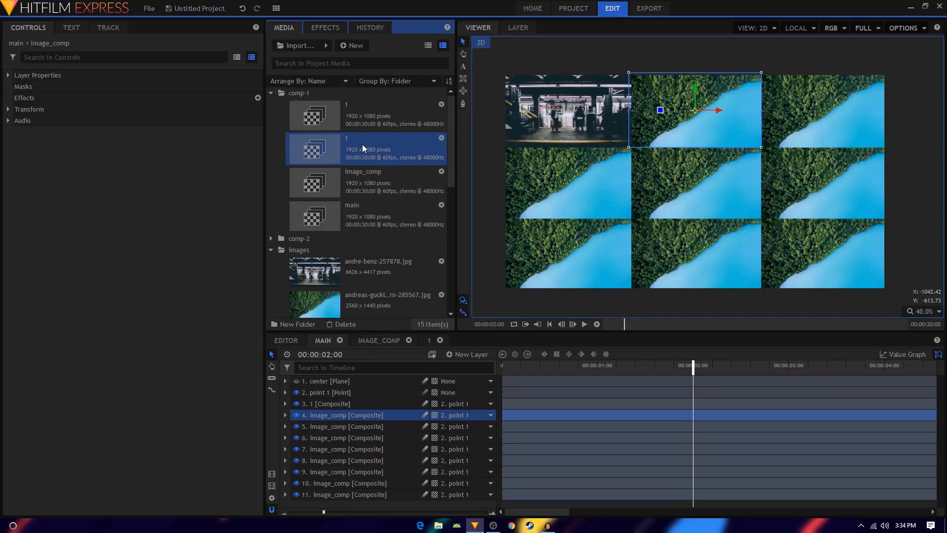
key(F2)
text(2)
key(Return)
Step: Open composite 2 and replace its subway image layer with the 6000 x 4000 wreath photo from the images folder
double_click(368, 144)
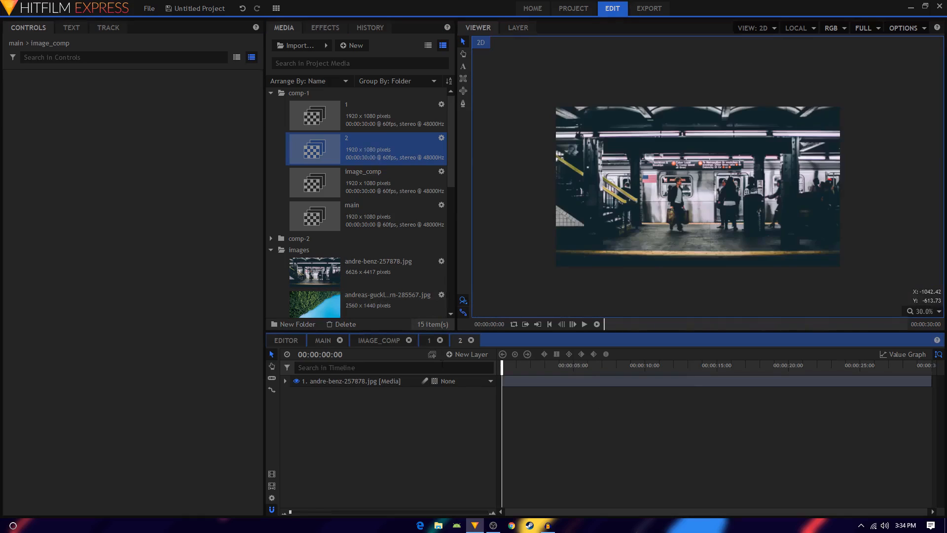
click(354, 382)
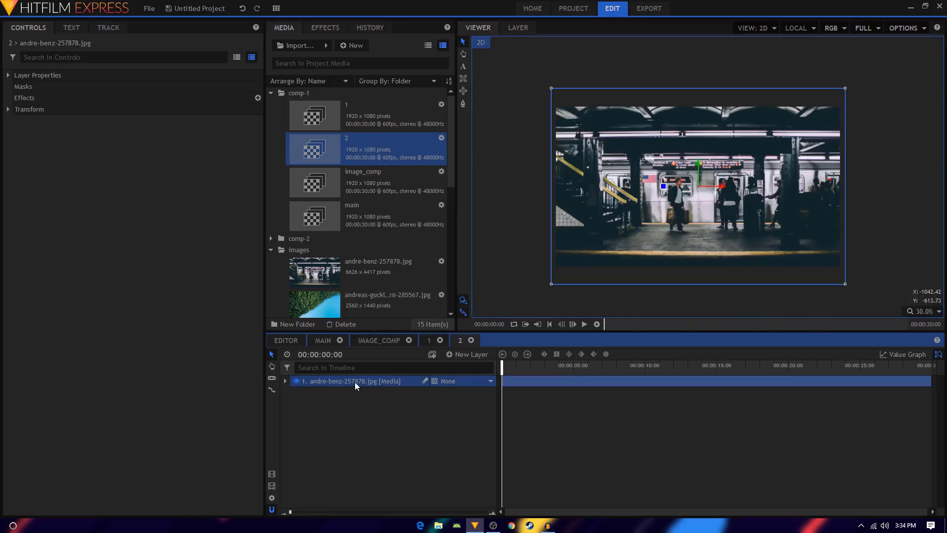
key(Delete)
scroll(348, 286, down, 3)
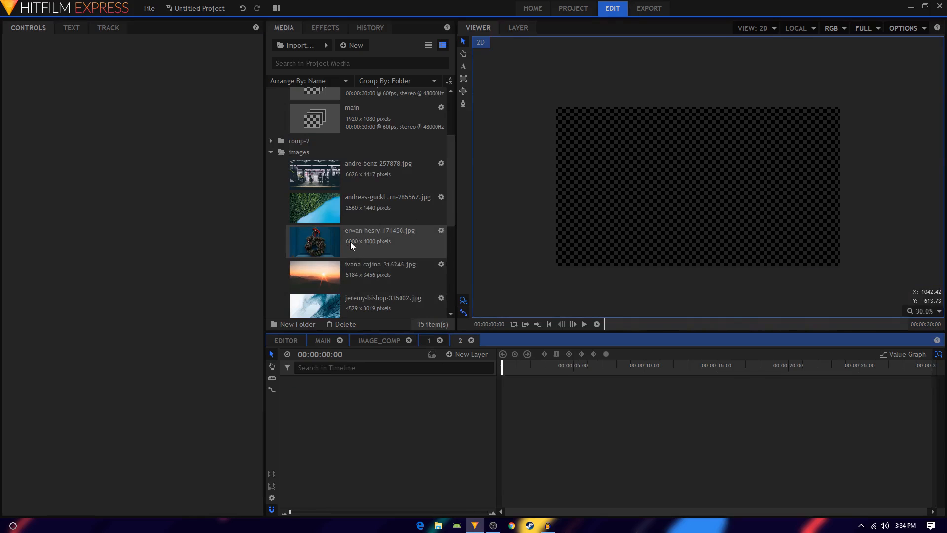
drag(350, 242, 288, 377)
Step: Set the wreath photo's scale to 33% in composite 2 so it fills the frame
click(285, 381)
click(294, 416)
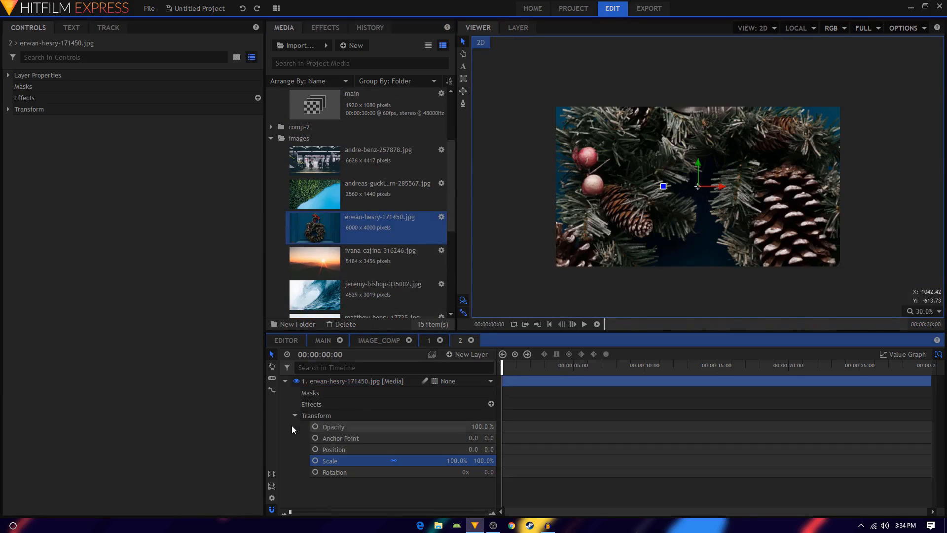
drag(462, 461, 429, 460)
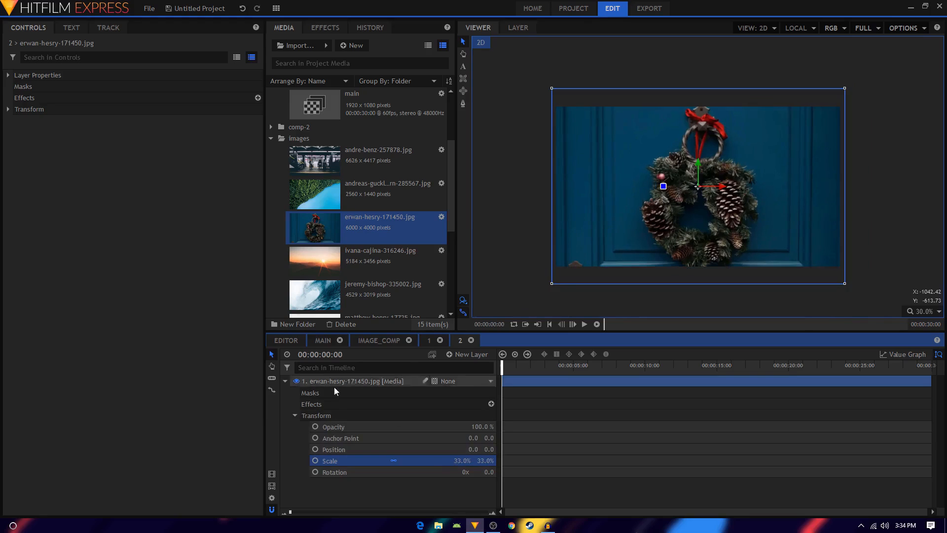
click(285, 381)
Step: Add composite 2 to the main timeline directly below the composite 1 layer and parent it to point 1
click(324, 342)
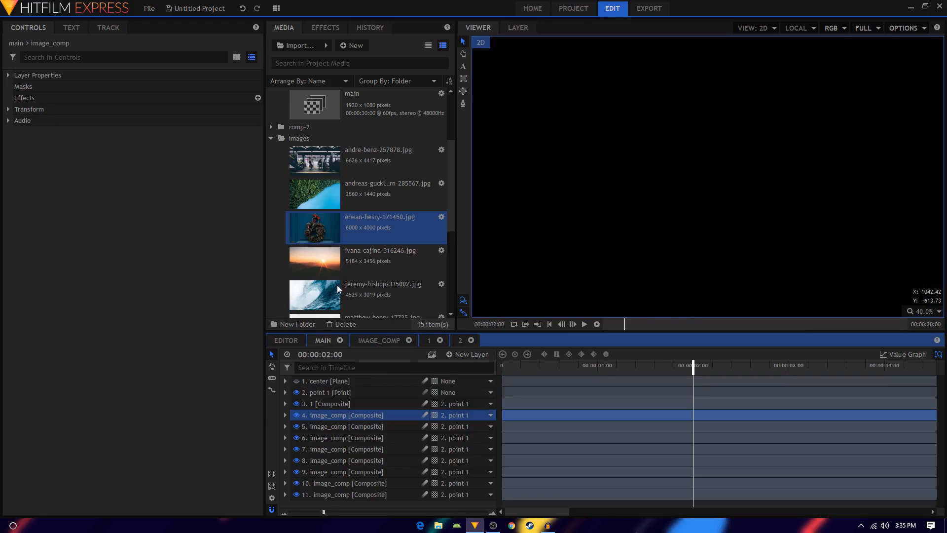
scroll(369, 147, up, 3)
scroll(370, 147, up, 1)
click(360, 157)
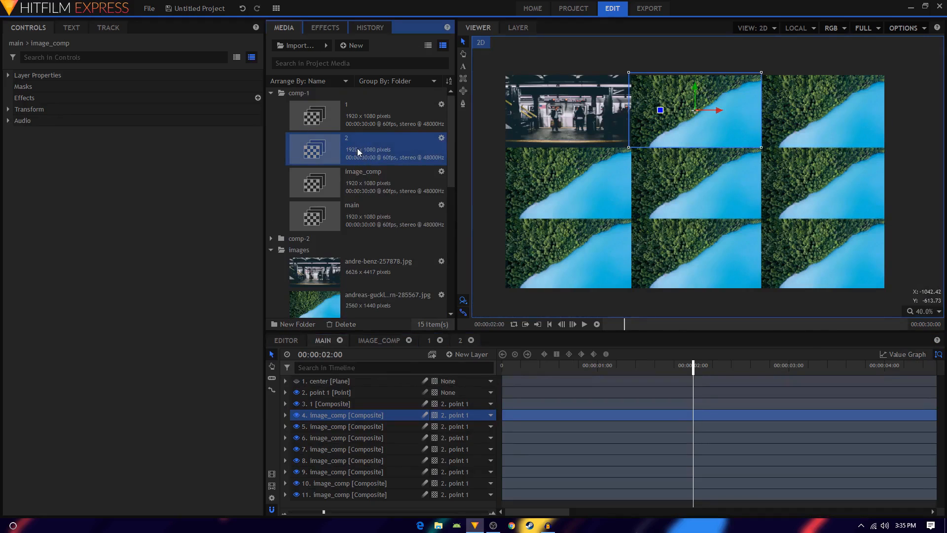
drag(357, 148, 321, 411)
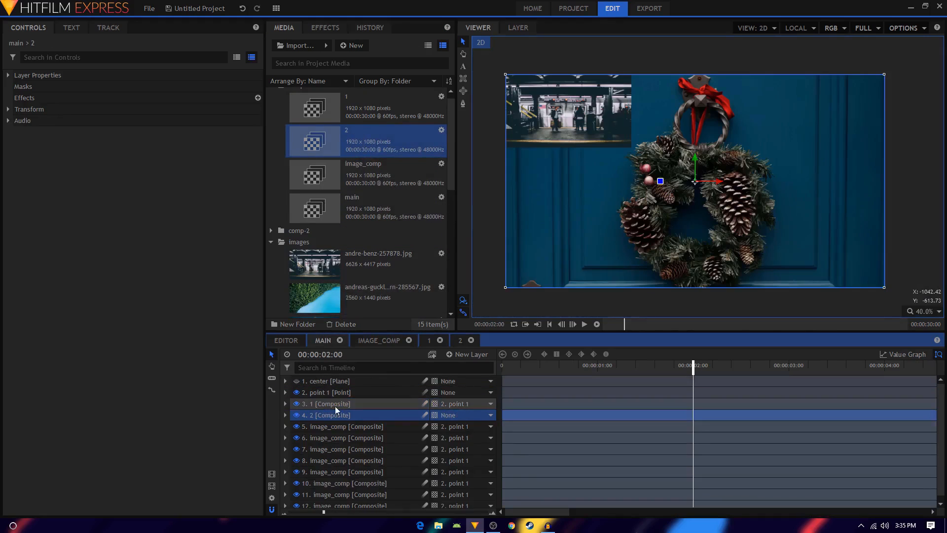
click(456, 415)
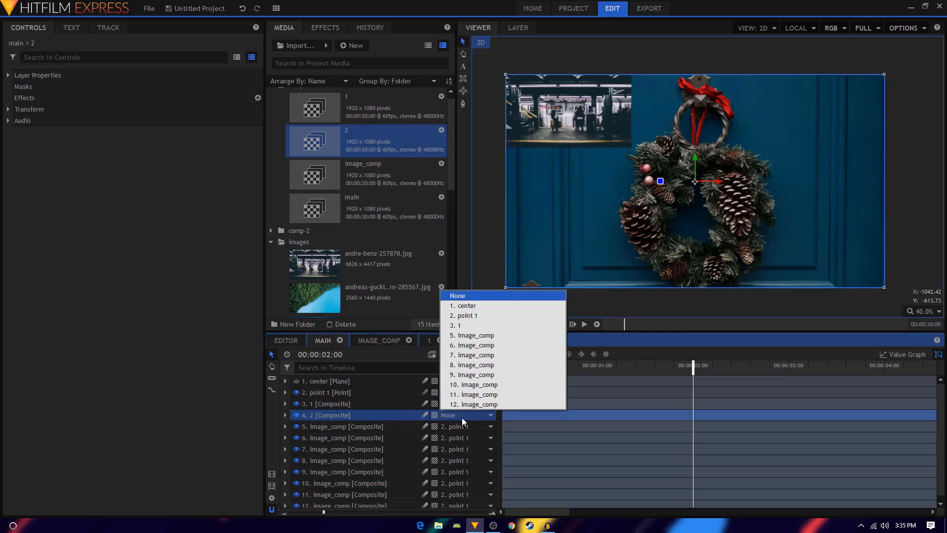
click(466, 315)
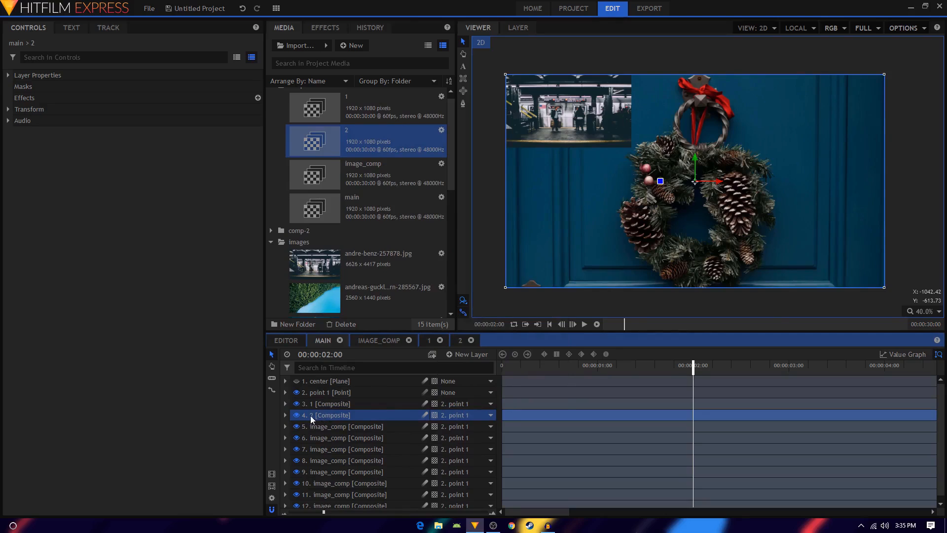
Step: Copy the position of the top-middle image_comp layer below composite 2 and delete that image_comp layer
click(325, 427)
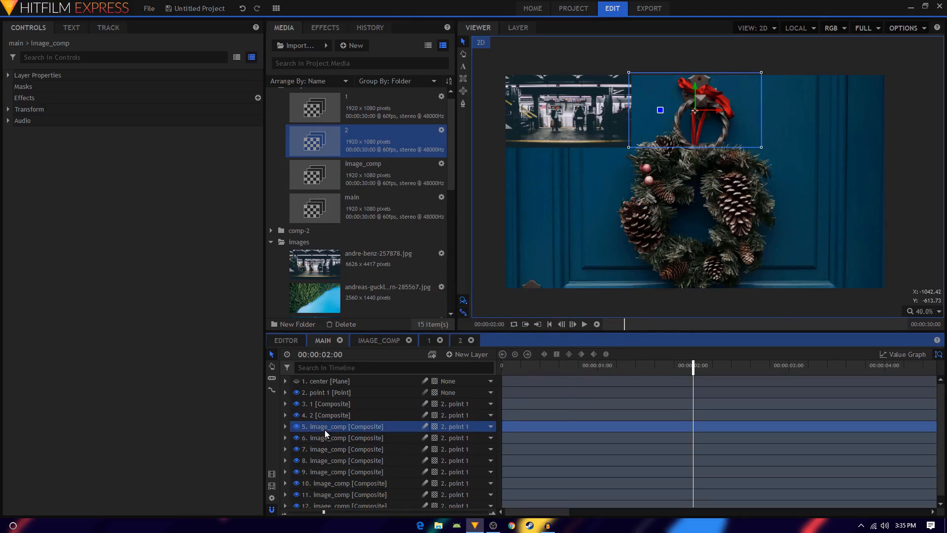
click(285, 426)
click(295, 460)
scroll(320, 458, down, 1)
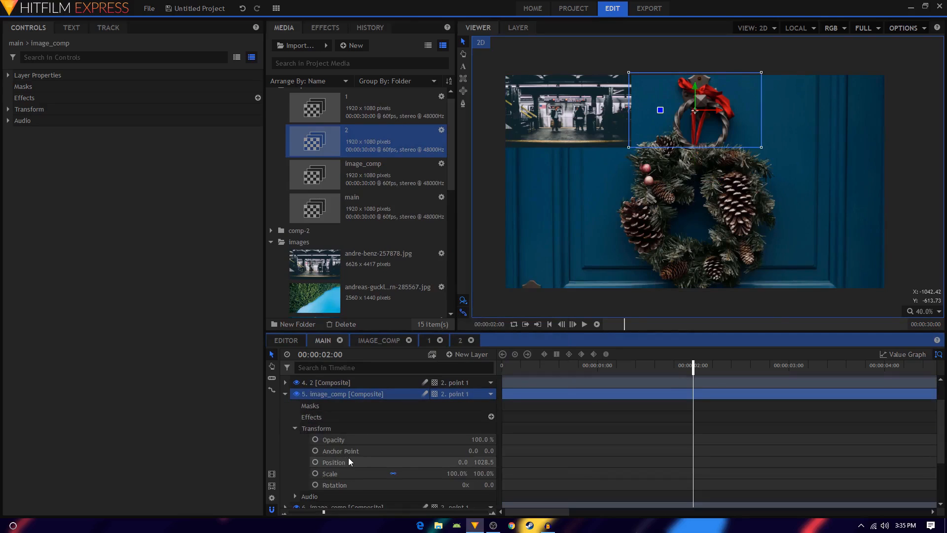
click(348, 461)
right_click(347, 462)
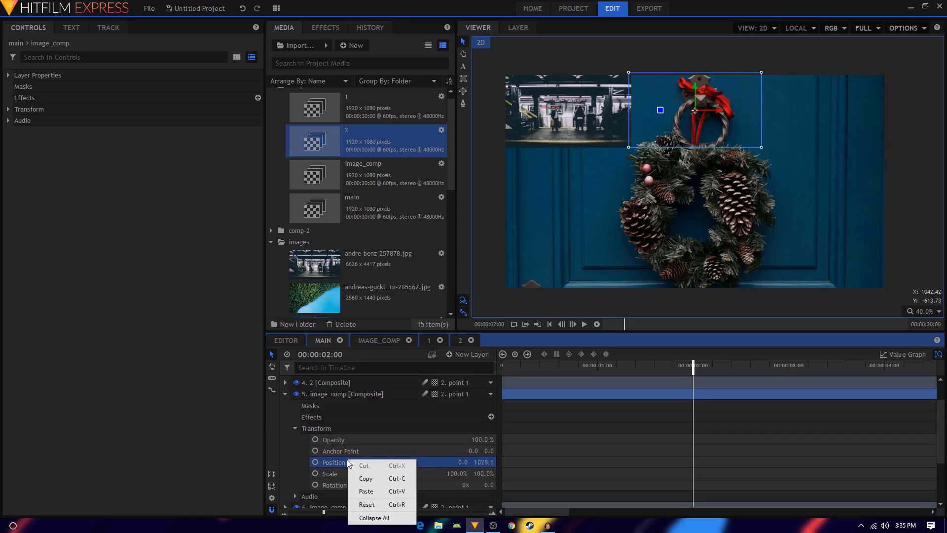
click(367, 481)
click(329, 397)
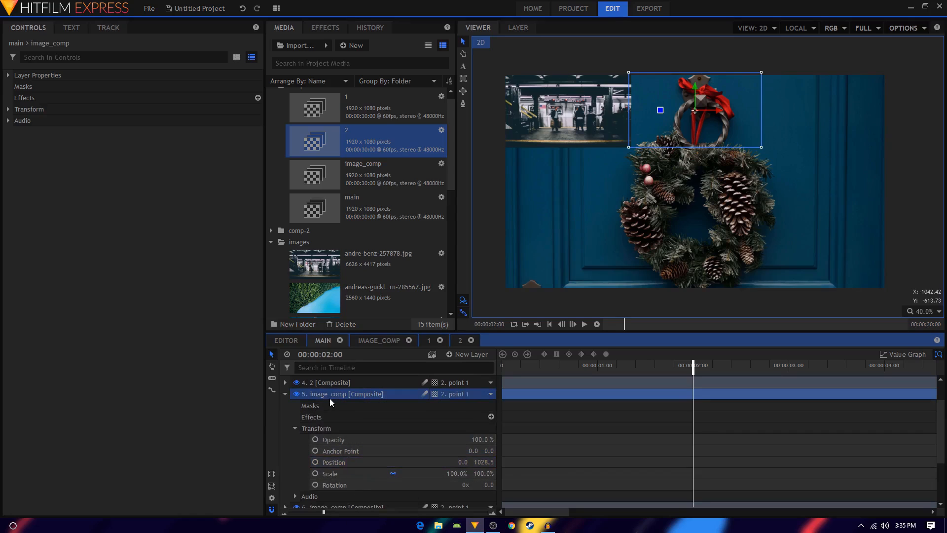
key(Delete)
Step: Paste the copied position (0.0, 1028.5) onto the composite 2 layer in the main timeline
click(333, 415)
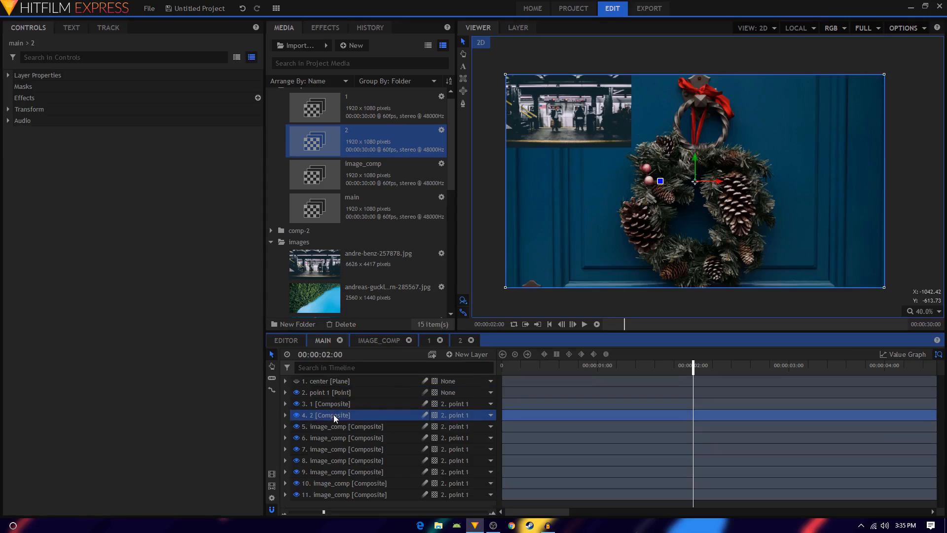
click(285, 415)
click(295, 448)
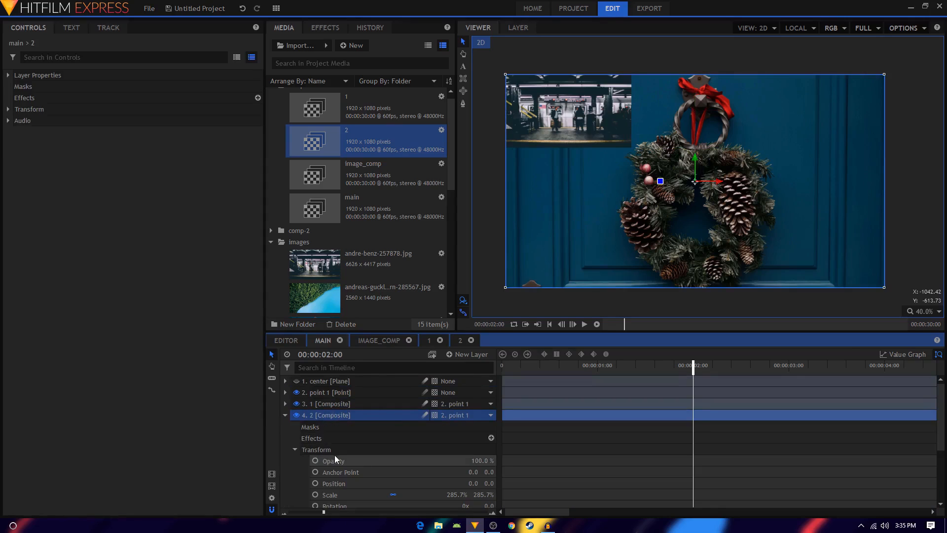
click(344, 453)
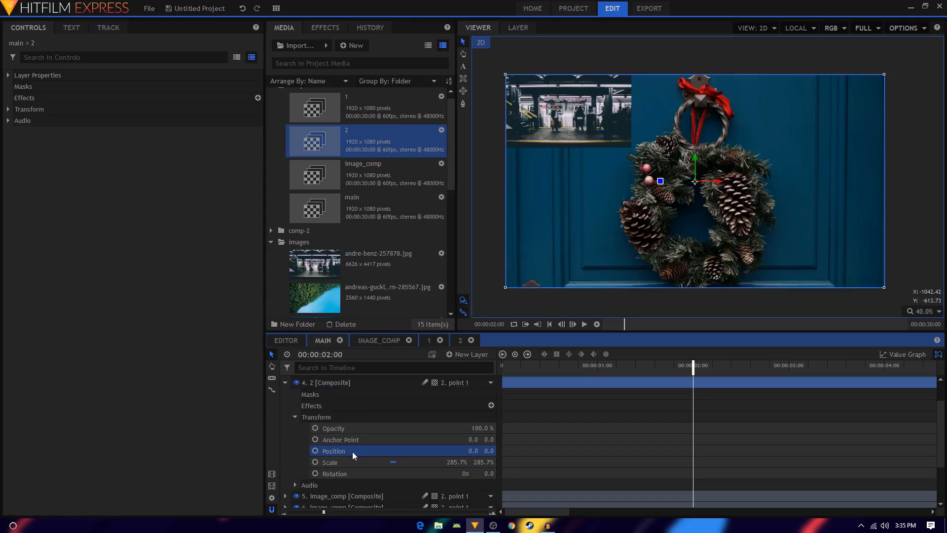
right_click(352, 451)
click(370, 484)
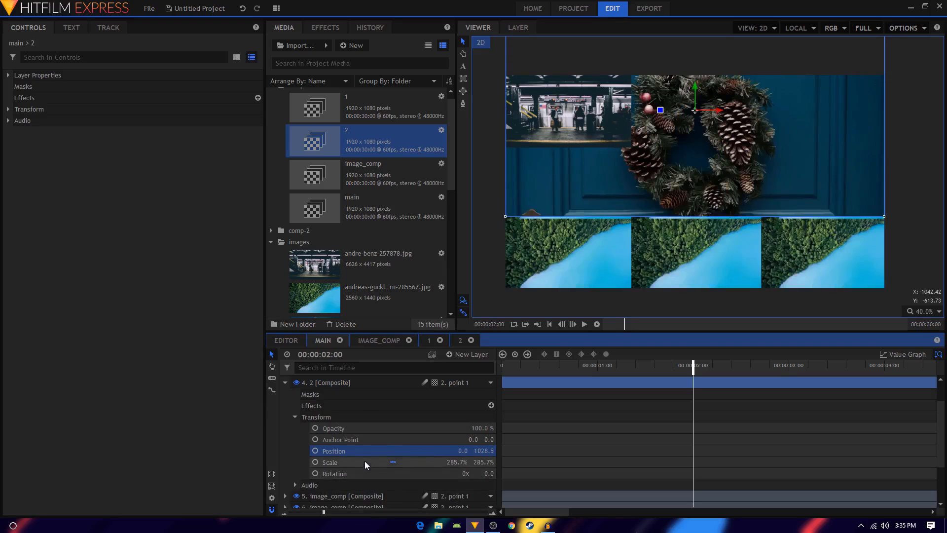
scroll(394, 441, up, 2)
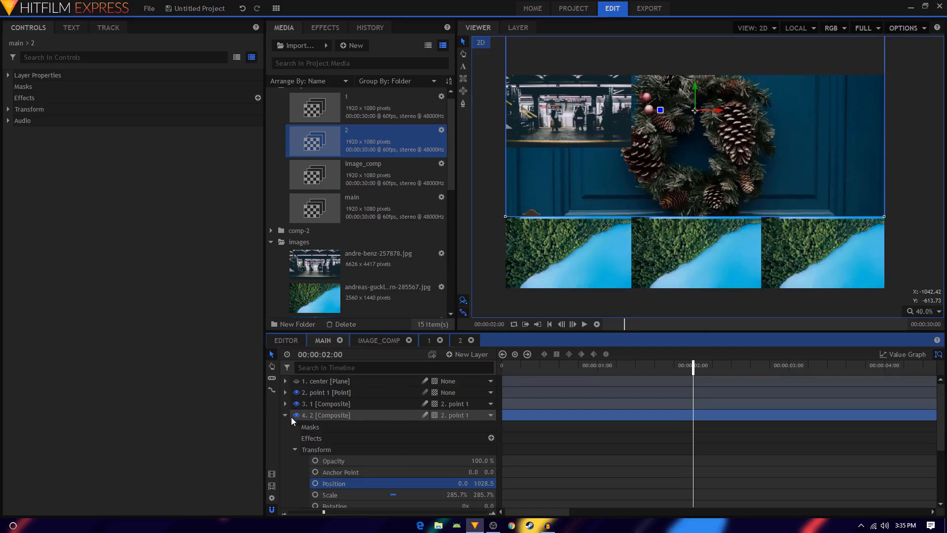
Step: Set the composite 2 layer's scale to 100% so it fits the top-middle tile, and collapse its properties
scroll(421, 471, down, 2)
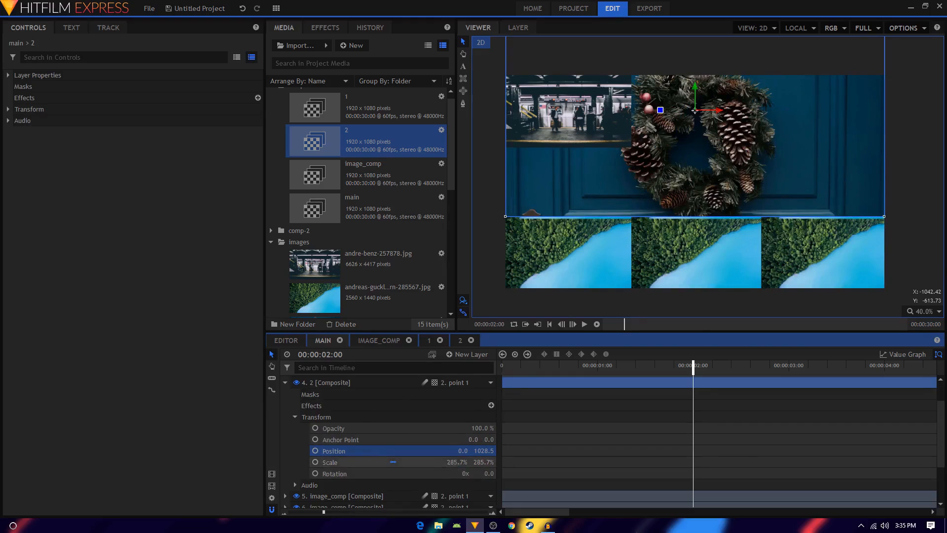
click(454, 462)
text(100)
key(Return)
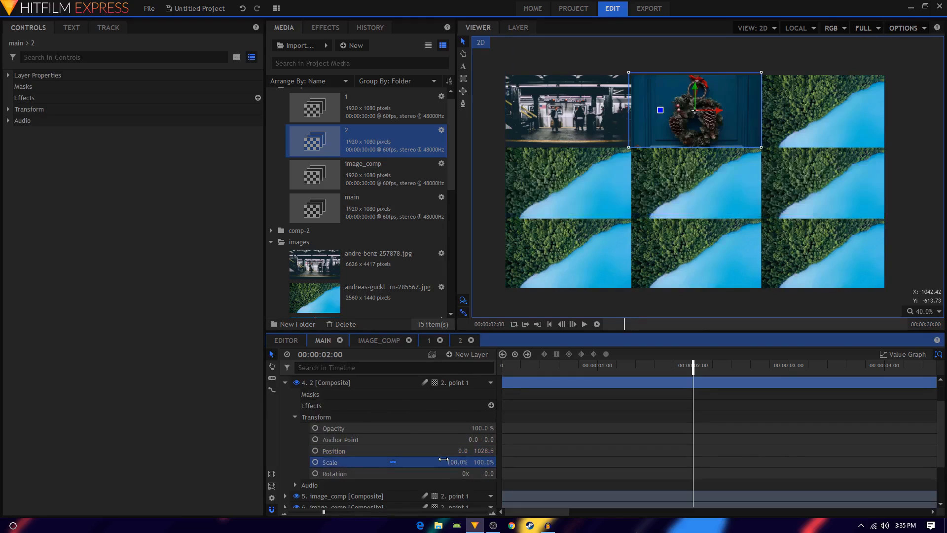
click(285, 382)
click(194, 379)
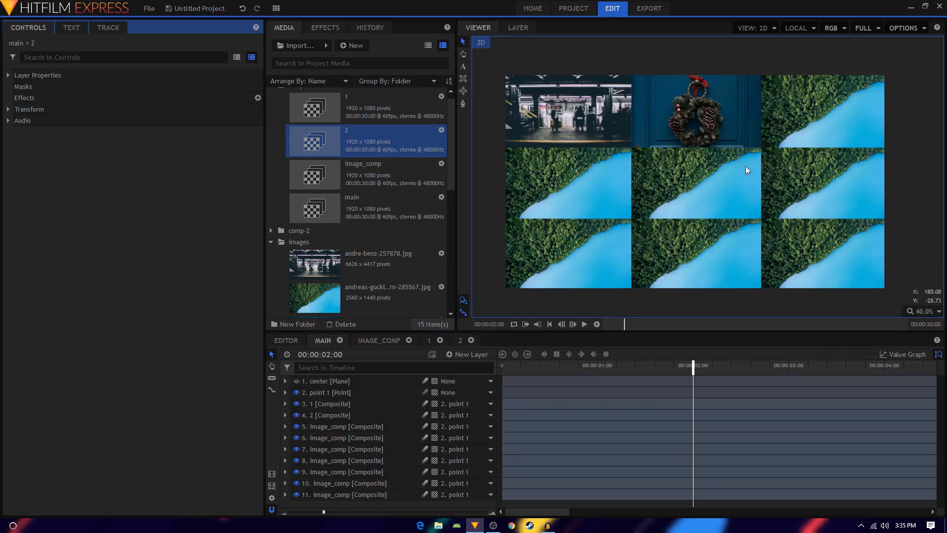
Step: Duplicate composite 2 in the comp-1 folder and rename the copy 3
scroll(400, 212, up, 1)
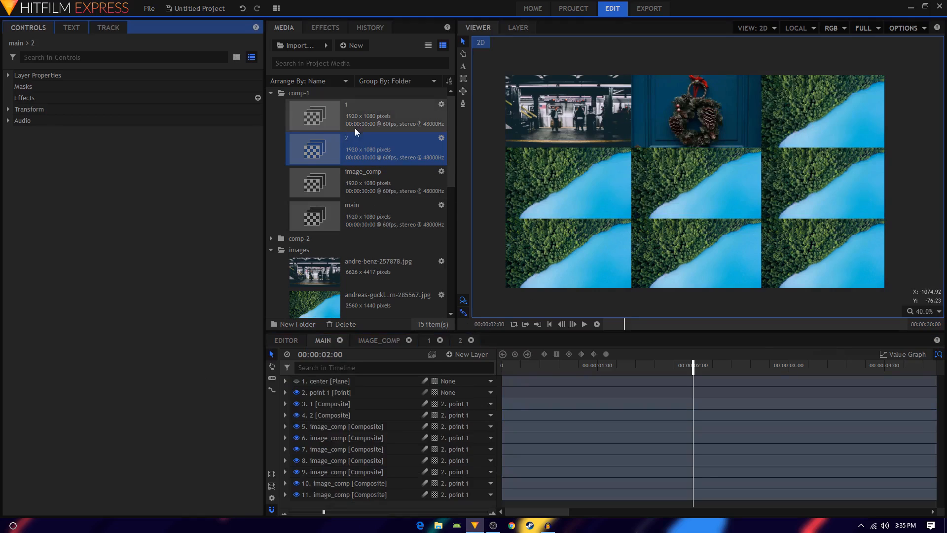
click(359, 146)
key(ctrl+d)
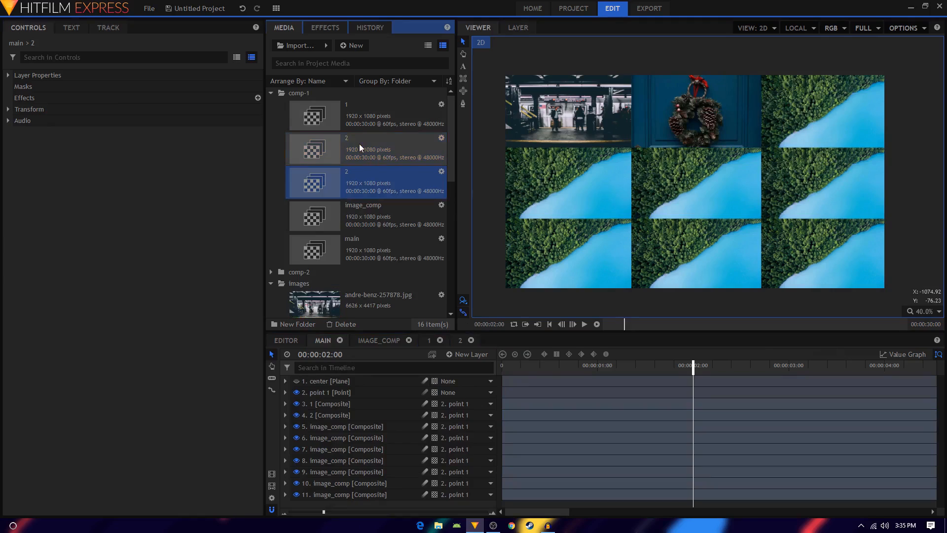
key(F2)
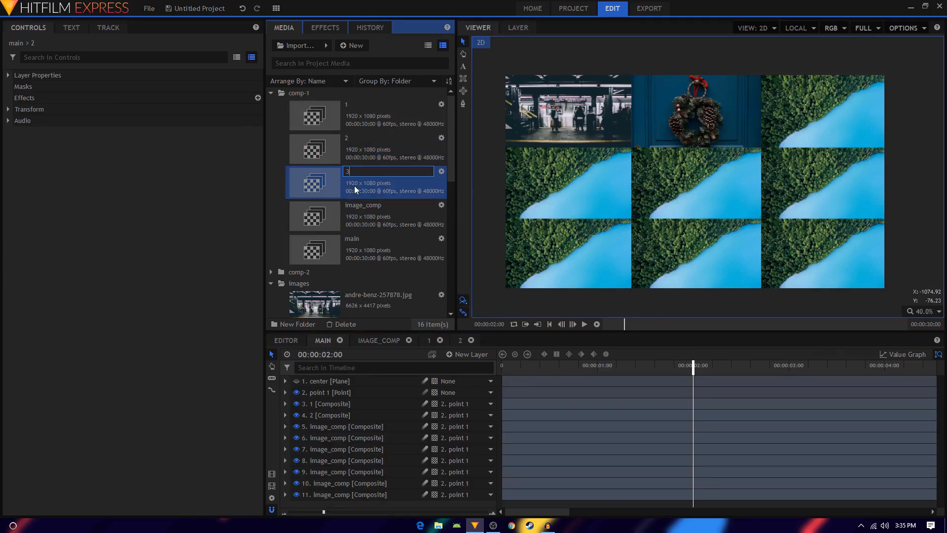
key(Return)
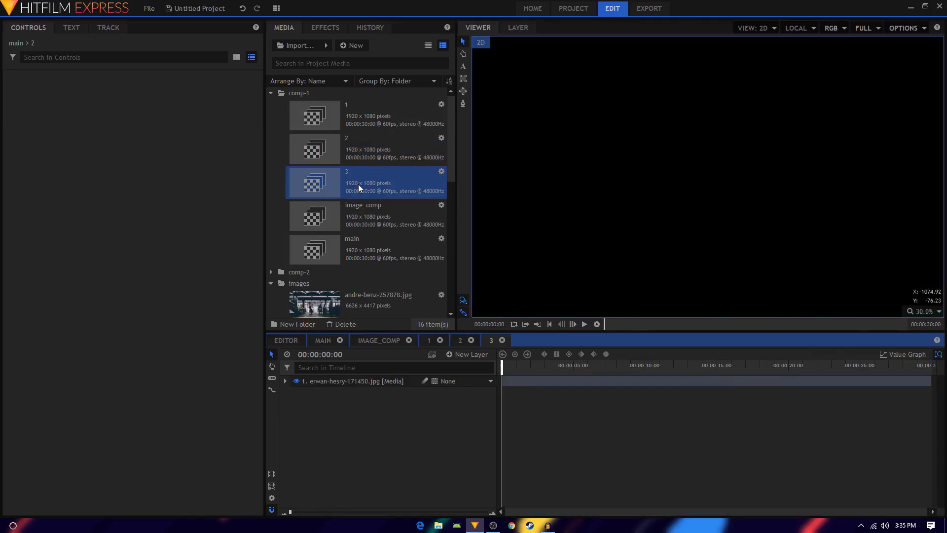
Step: Replace the wreath photo layer in composite 3 with the 5184 x 3456 sunset photo from the images folder
click(348, 381)
key(Delete)
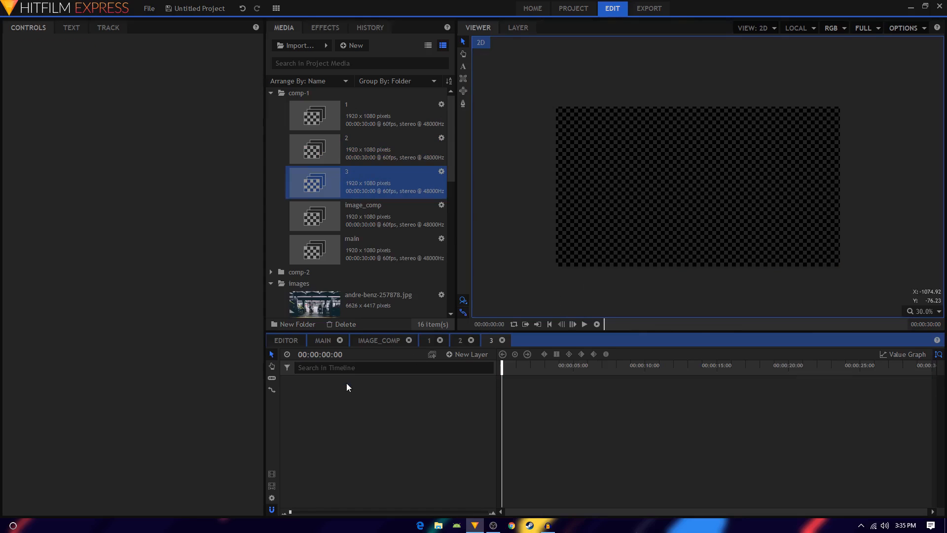
scroll(329, 282, down, 4)
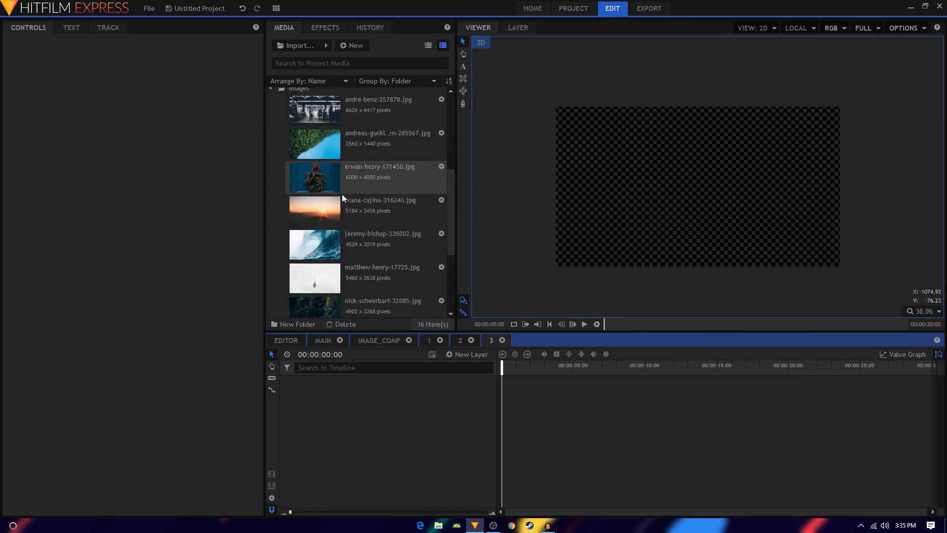
drag(350, 203, 295, 384)
Step: Scale down the sunset photo in composite 3 so more of it fits within the frame
click(285, 380)
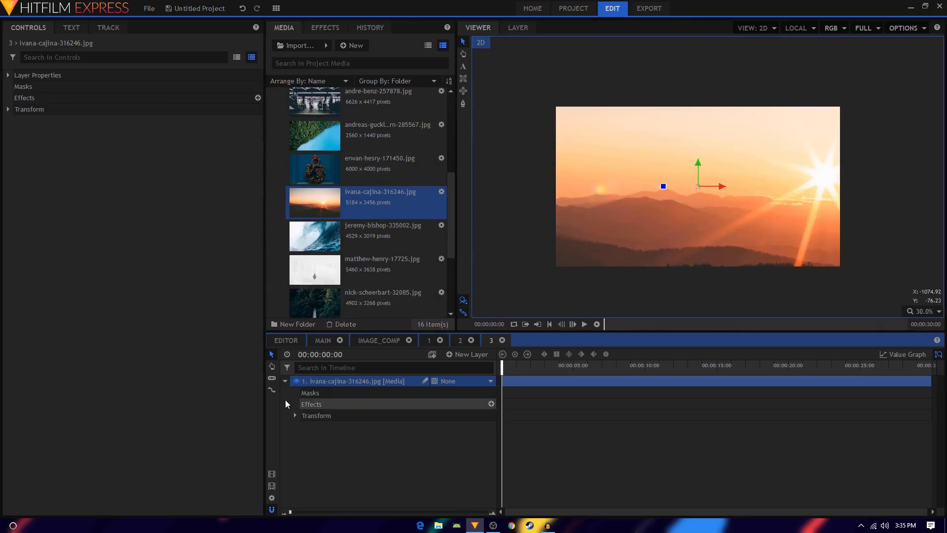
click(295, 415)
click(449, 460)
drag(459, 460, 431, 460)
Step: Add composite 3 to the main timeline directly below the composite 2 layer and parent it to point 1
click(324, 342)
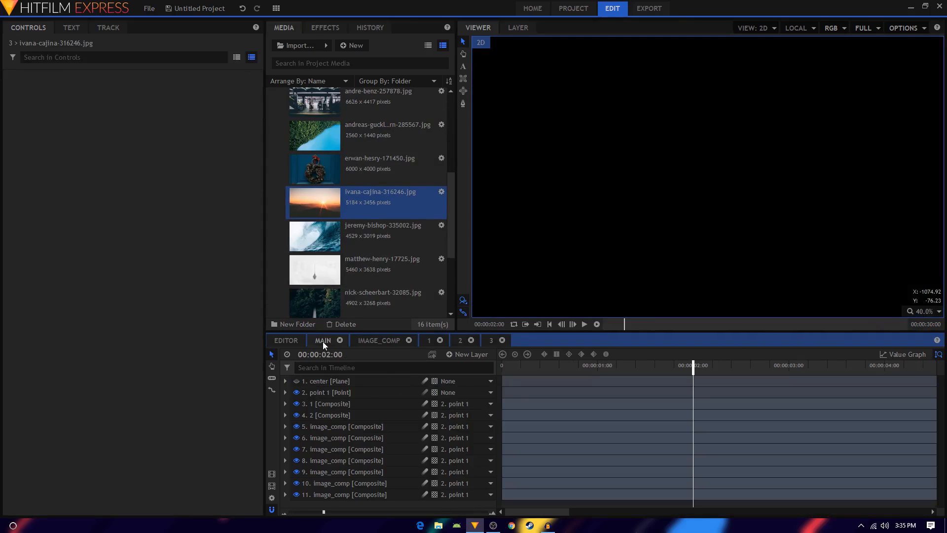
scroll(377, 211, up, 2)
scroll(378, 212, up, 3)
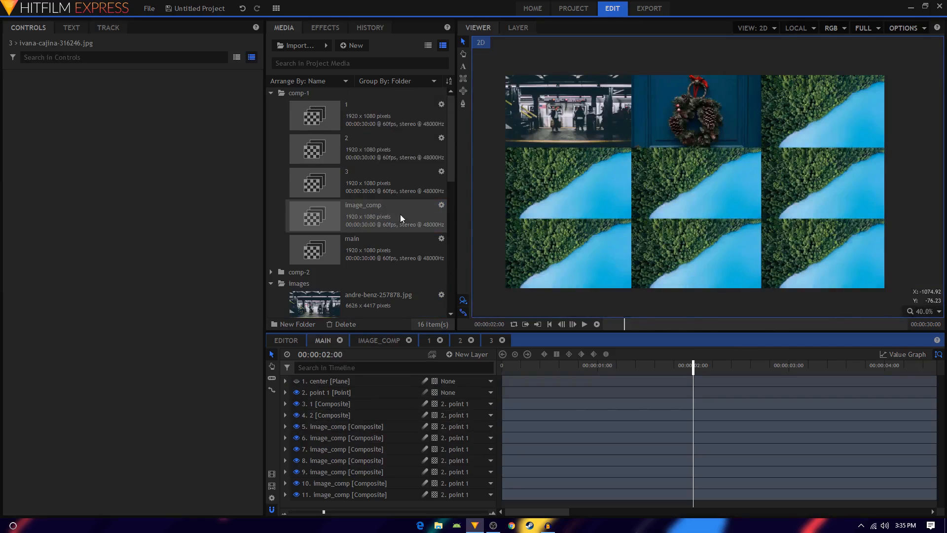
click(365, 187)
drag(353, 192, 326, 422)
click(444, 427)
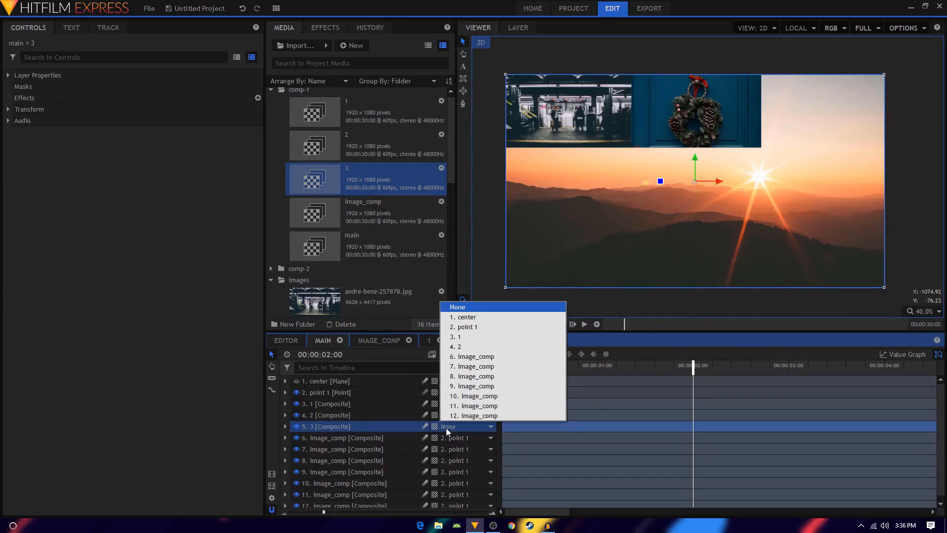
click(466, 329)
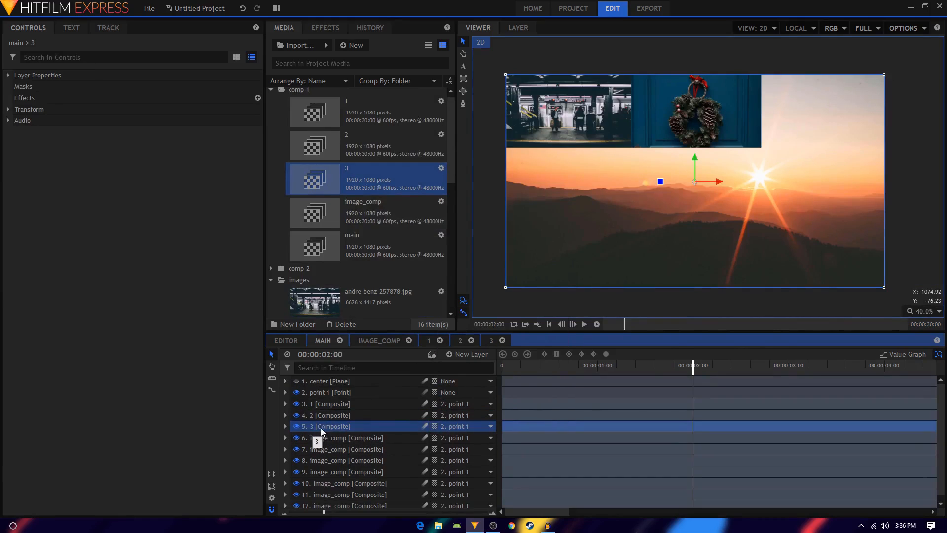
Step: Copy the position of the top-right image_comp layer below composite 3 and delete that image_comp layer
click(329, 437)
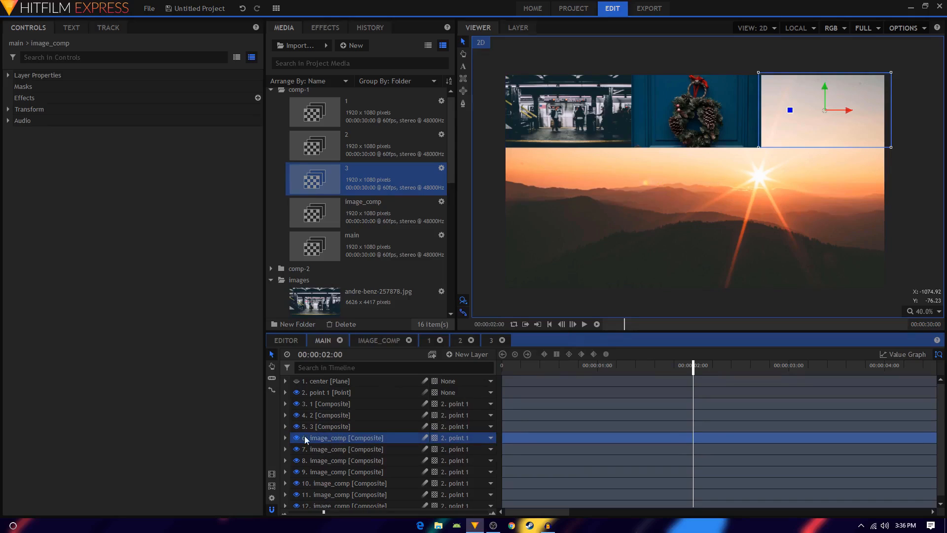
click(286, 438)
click(295, 472)
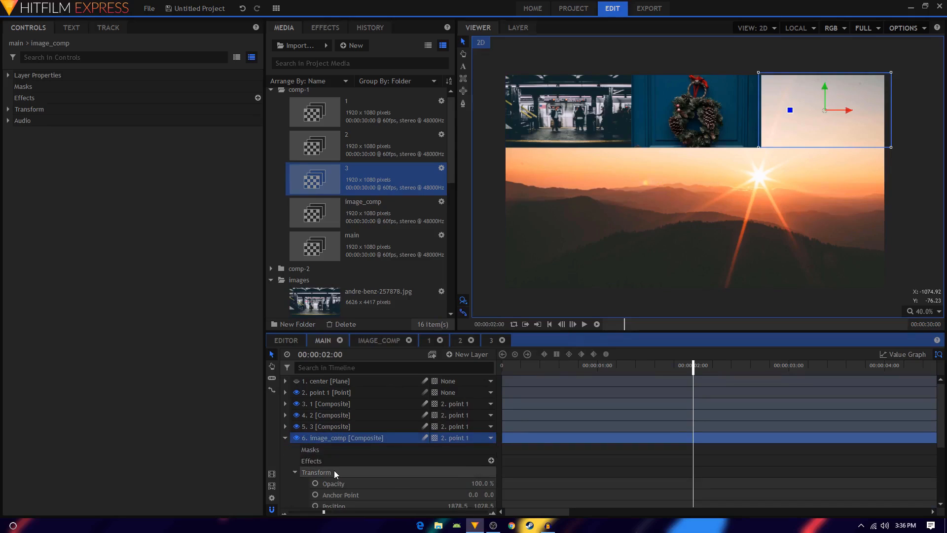
scroll(333, 469, down, 3)
right_click(345, 469)
click(359, 426)
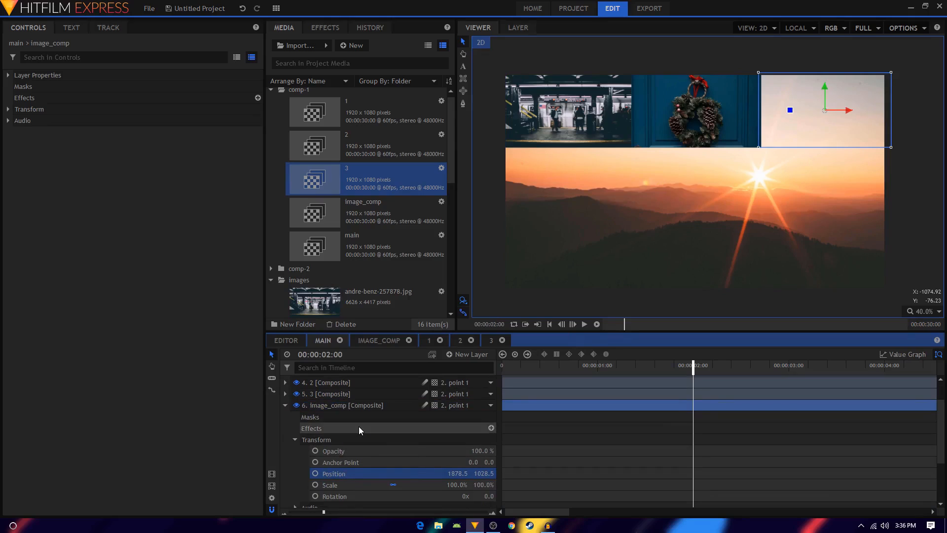
click(333, 406)
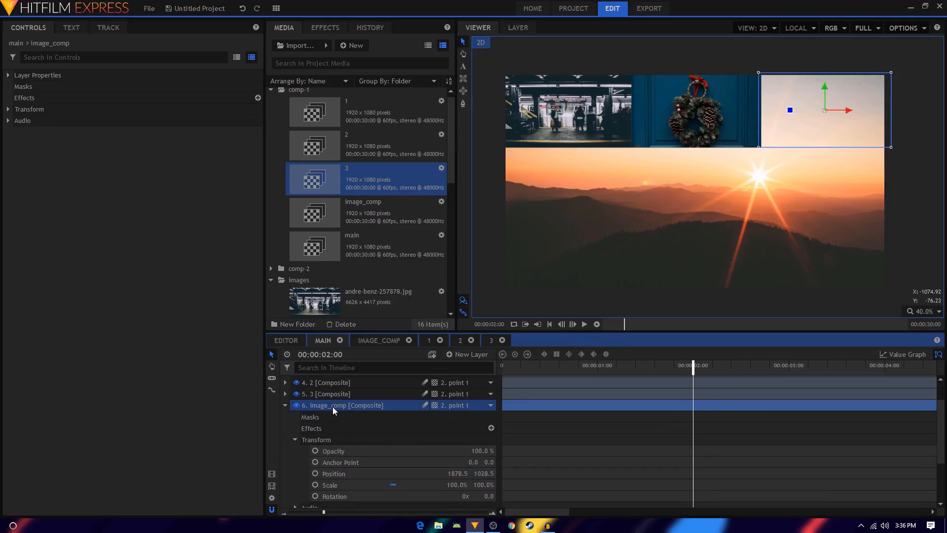
Step: Paste the copied position (1878.5, 1028.5) onto the composite 3 layer in the main timeline
click(318, 428)
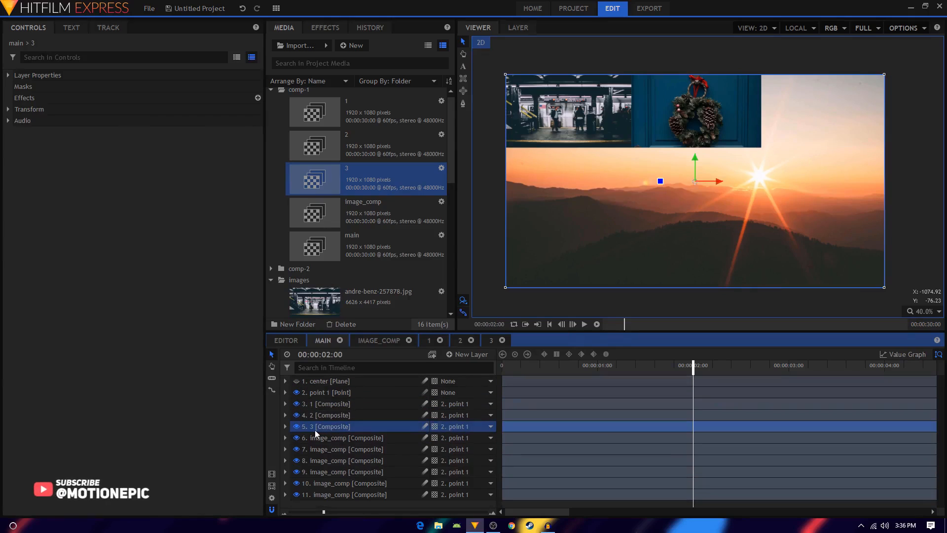
click(285, 427)
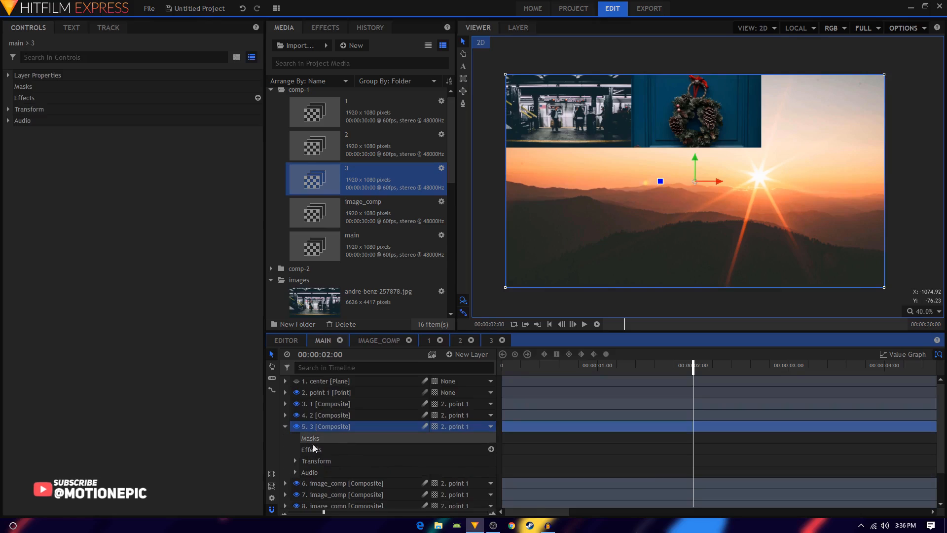
click(295, 460)
scroll(330, 462, down, 1)
click(344, 462)
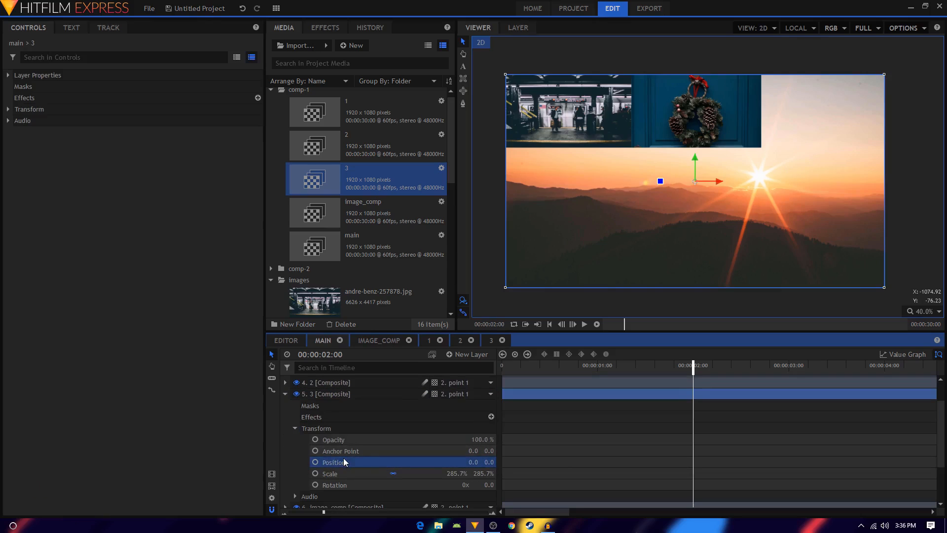
right_click(344, 463)
click(360, 492)
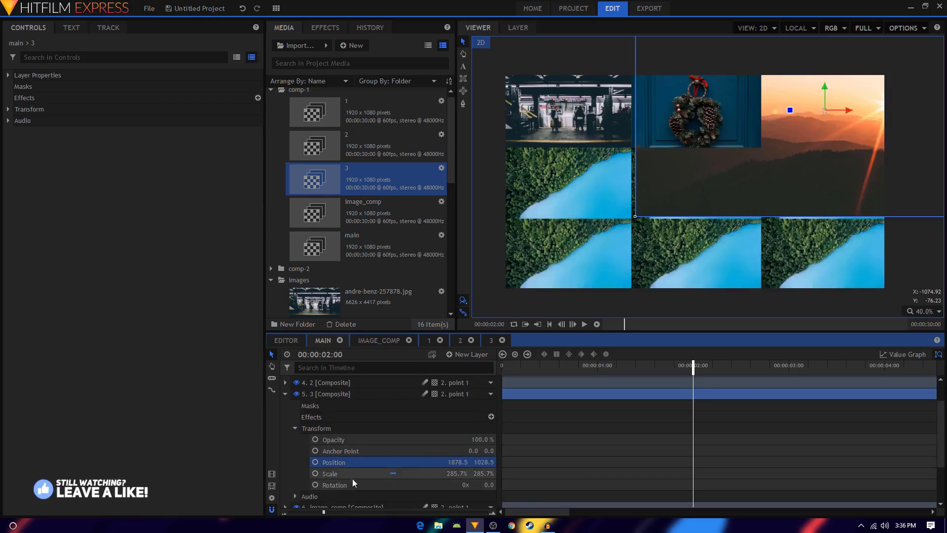
Step: Set the composite 3 layer's scale to 100% so it fits the top-right tile, and collapse its properties
click(443, 476)
text(100)
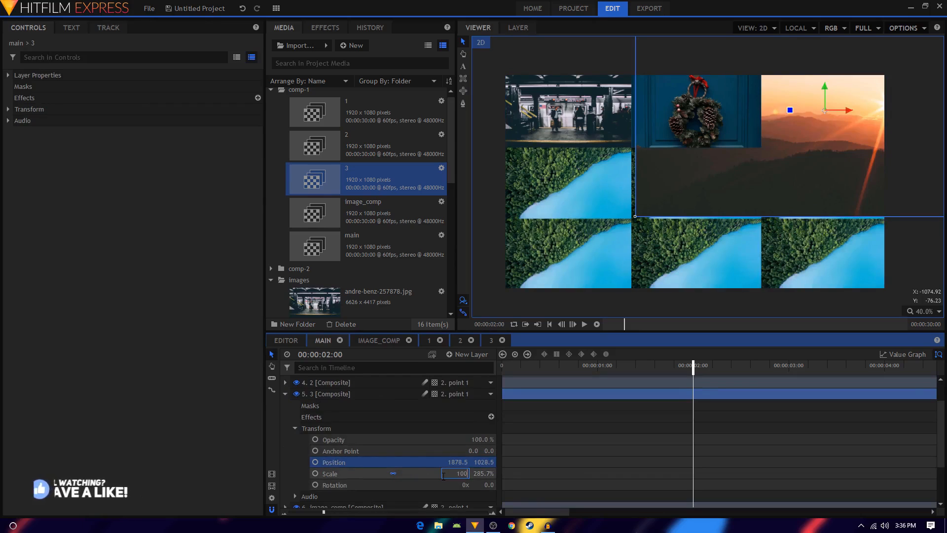
key(Return)
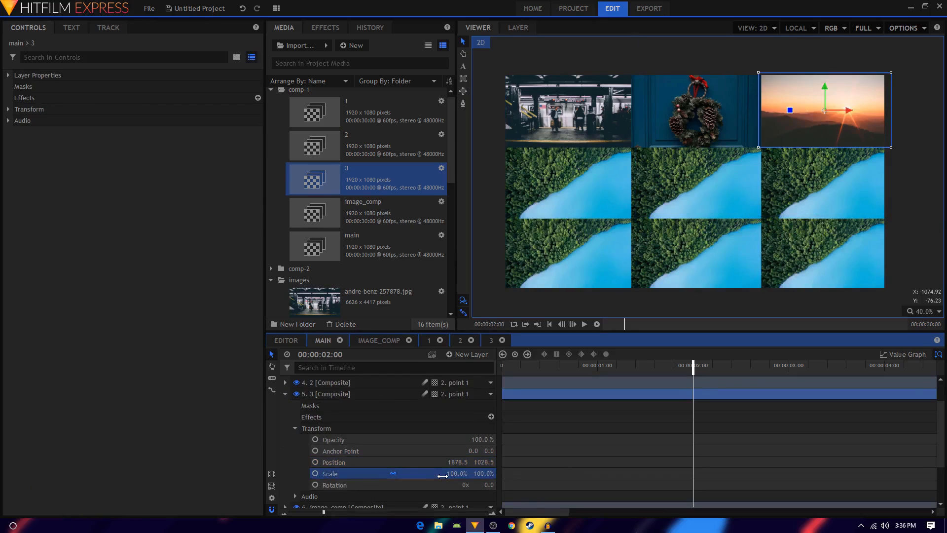
click(285, 395)
click(199, 407)
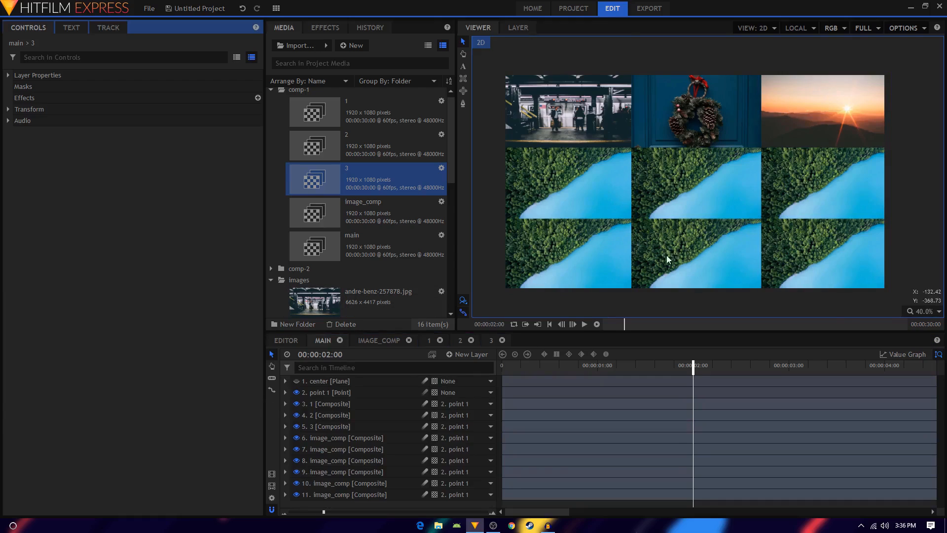
Step: Duplicate composite 3 in the comp-1 folder and rename the copy 4
drag(682, 247, 694, 246)
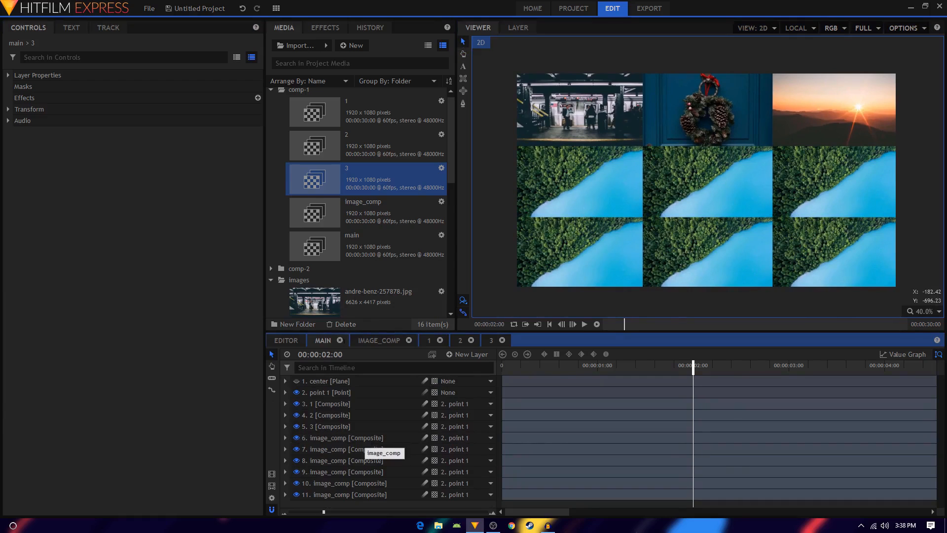
click(376, 180)
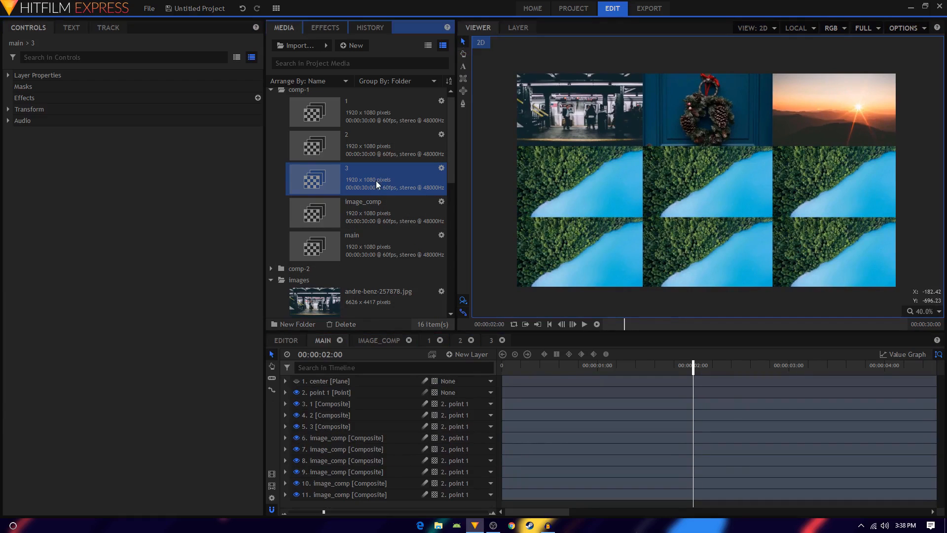
key(ctrl+d)
key(F2)
text(4)
key(Return)
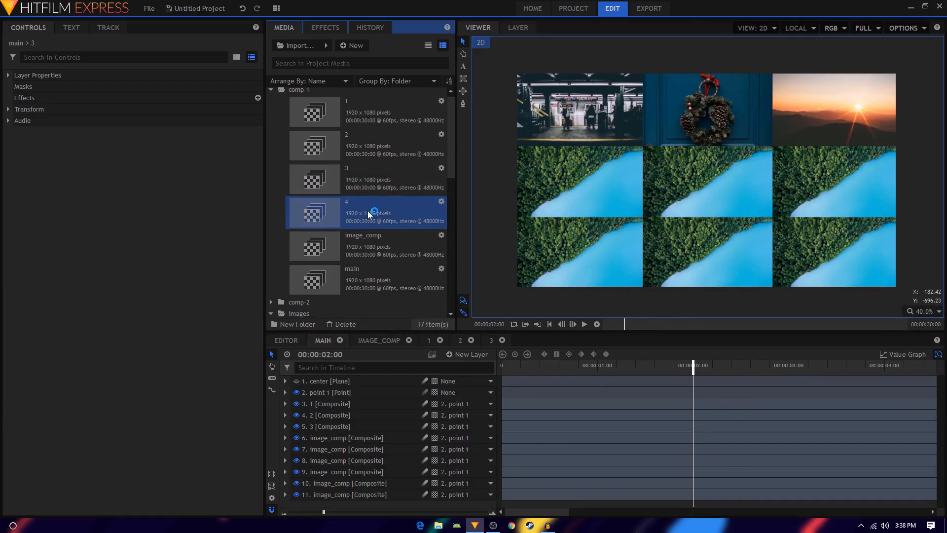
Step: Open composite 4 and replace its sunset photo layer with the 4529 x 3019 wave photo from the images folder
double_click(368, 213)
click(307, 380)
key(Delete)
scroll(338, 254, down, 4)
drag(356, 269, 297, 385)
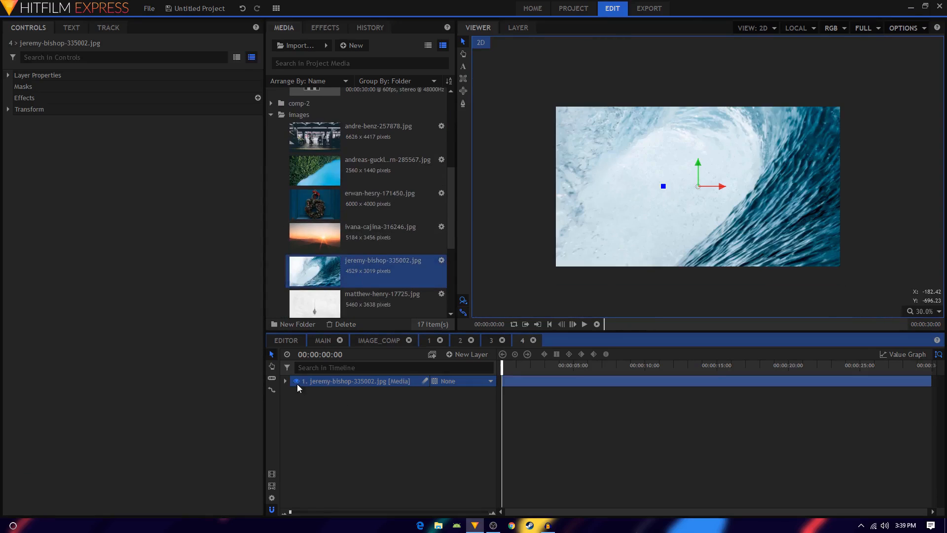
Step: Scale down the wave photo in composite 4 to fit the frame and return to the main timeline
click(285, 379)
click(292, 415)
drag(456, 460, 430, 461)
click(324, 341)
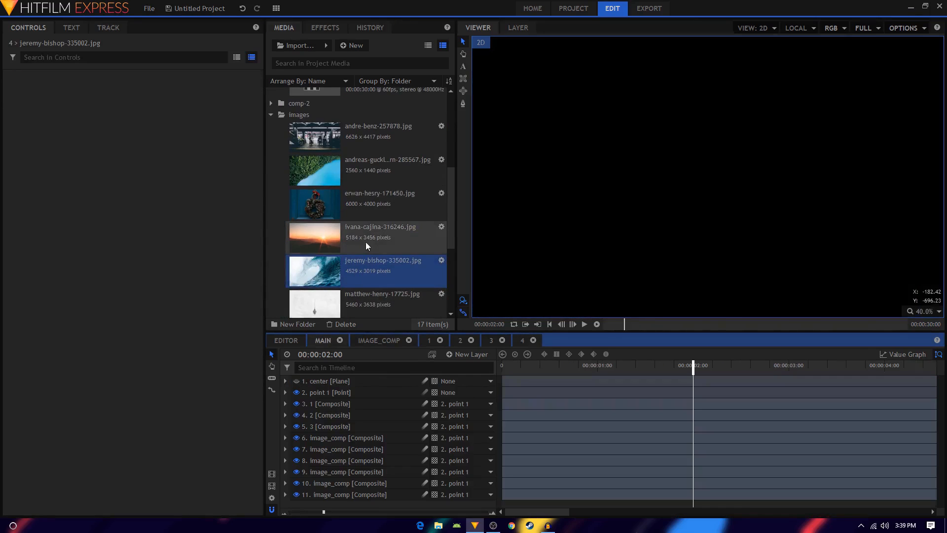
Step: Add composite 4 from the comp-1 folder to the main timeline below composite 3 and parent it to point 1
scroll(365, 245, up, 4)
drag(360, 212, 340, 437)
click(456, 439)
click(462, 338)
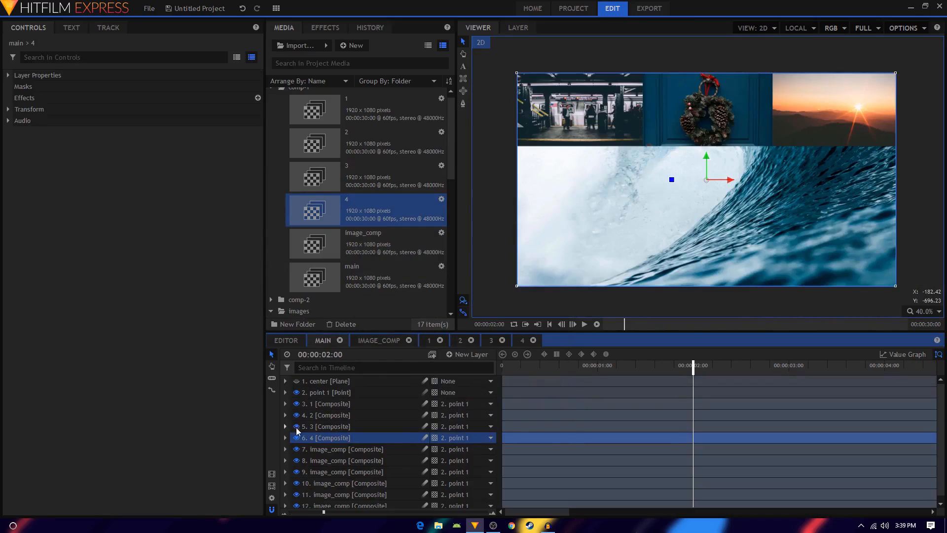
Step: Copy the position -1878.5, 0.0 from the middle-left image_comp layer onto the composite 4 layer
click(285, 448)
click(295, 483)
scroll(354, 492, down, 1)
click(340, 486)
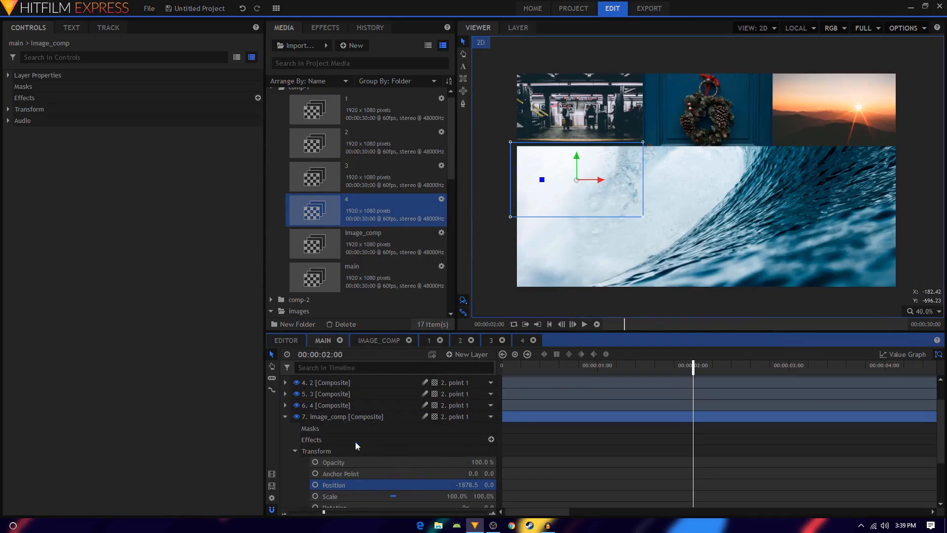
click(285, 417)
click(285, 437)
click(295, 471)
scroll(316, 474, down, 1)
click(339, 474)
key(ctrl+v)
Step: Set the composite 4 layer's scale to 100% and collapse its properties
click(447, 485)
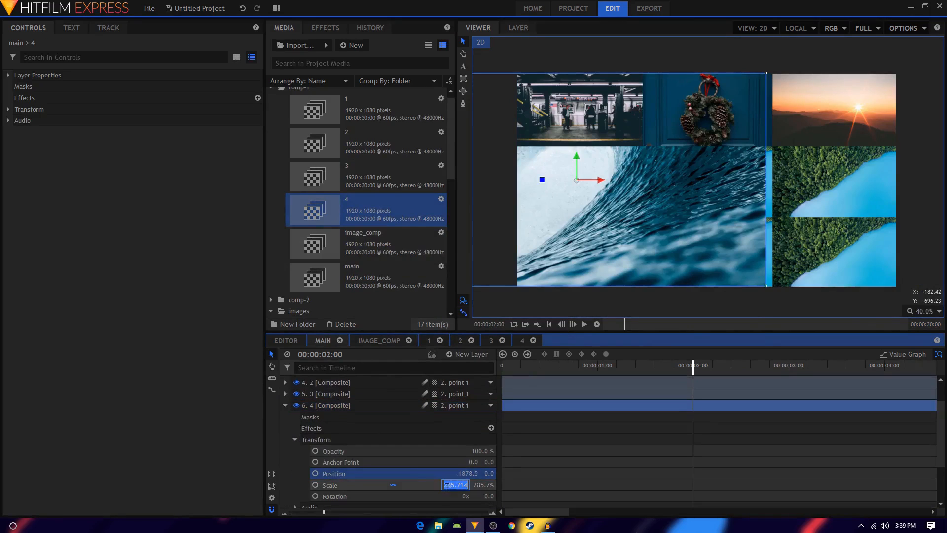
text(100)
key(Return)
click(285, 405)
Step: Select the middle-right tile's image_comp layer and duplicate composite 4 in the comp-1 folder as 5
click(338, 461)
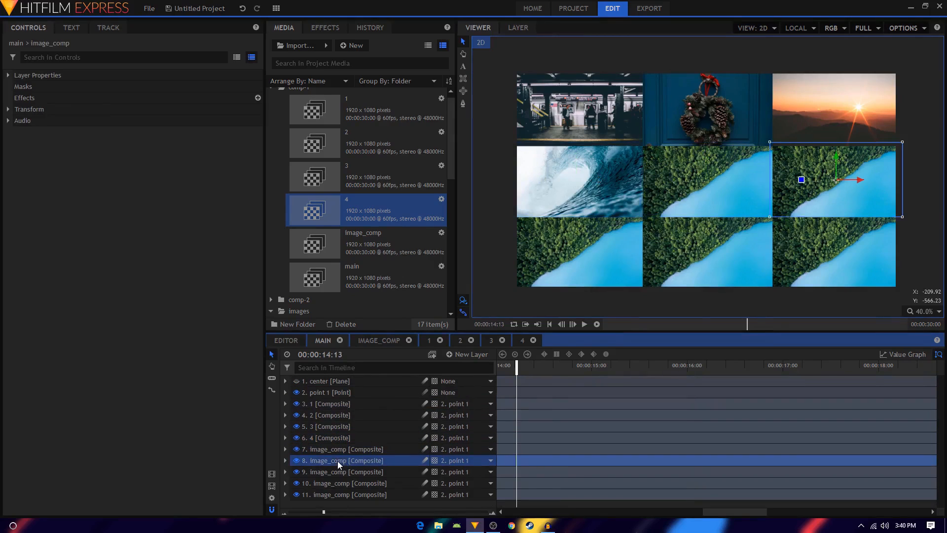
click(346, 211)
key(ctrl+d)
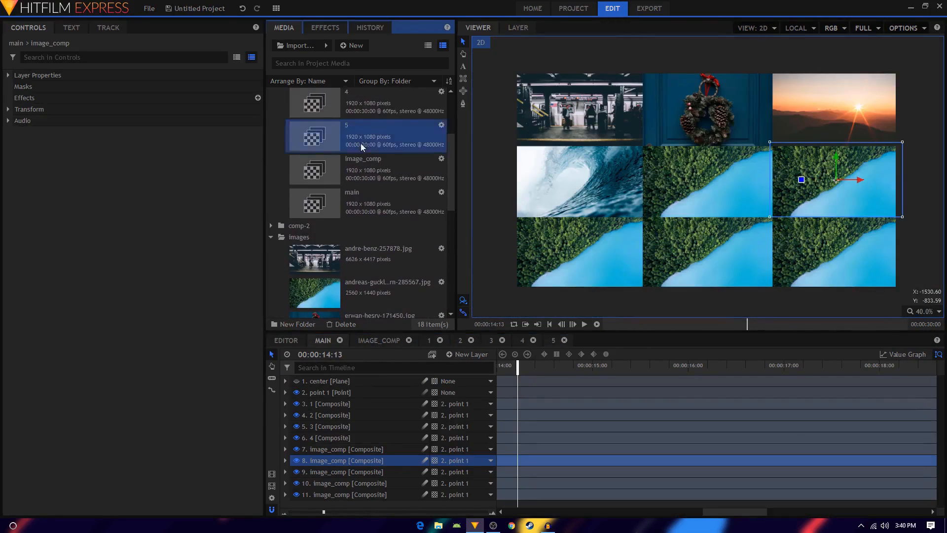
Step: Replace the middle-right image_comp tile with composite 5, reusing its position and deleting the old layer
drag(361, 147, 354, 456)
click(285, 472)
click(295, 473)
click(338, 475)
click(326, 408)
key(Delete)
click(285, 460)
click(354, 465)
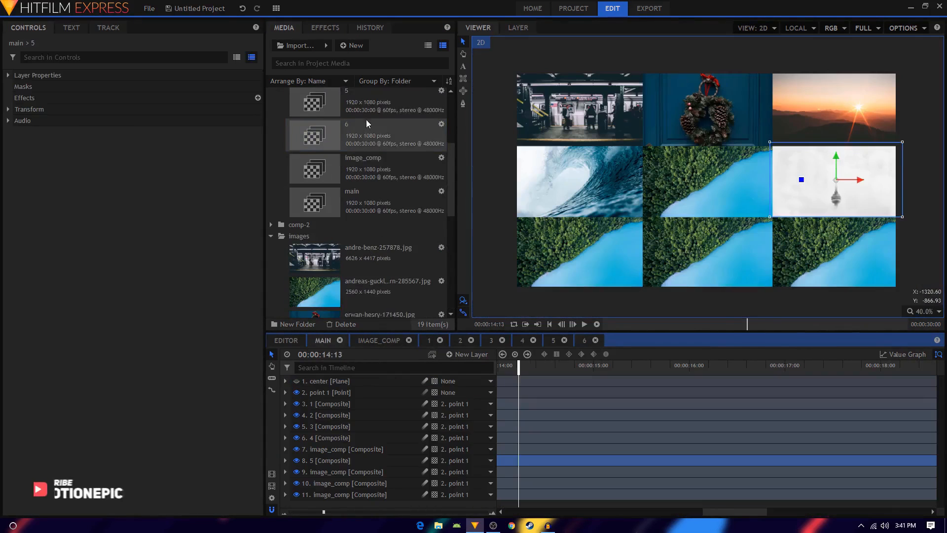
Step: Add composite 6 to the main timeline and place it in the bottom-left tile of the grid
drag(366, 119, 354, 466)
click(285, 434)
click(294, 469)
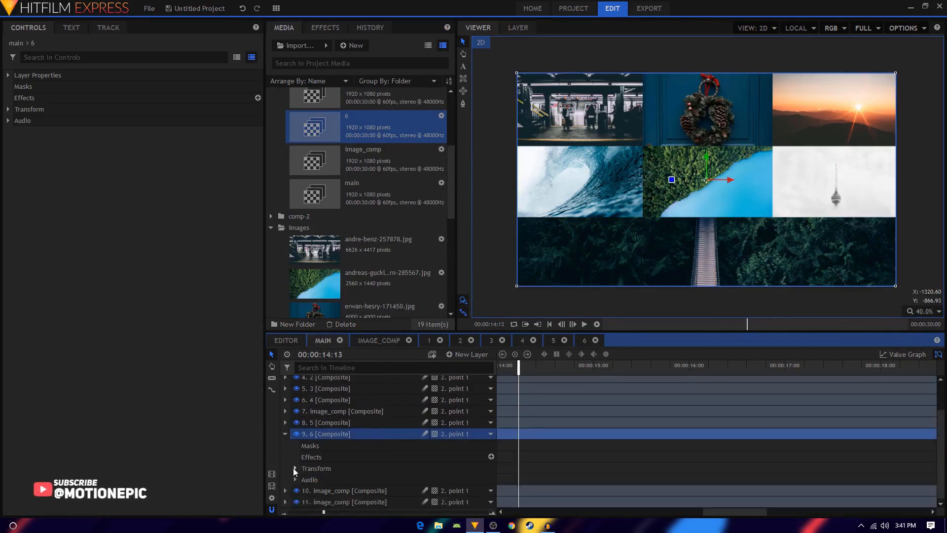
click(294, 468)
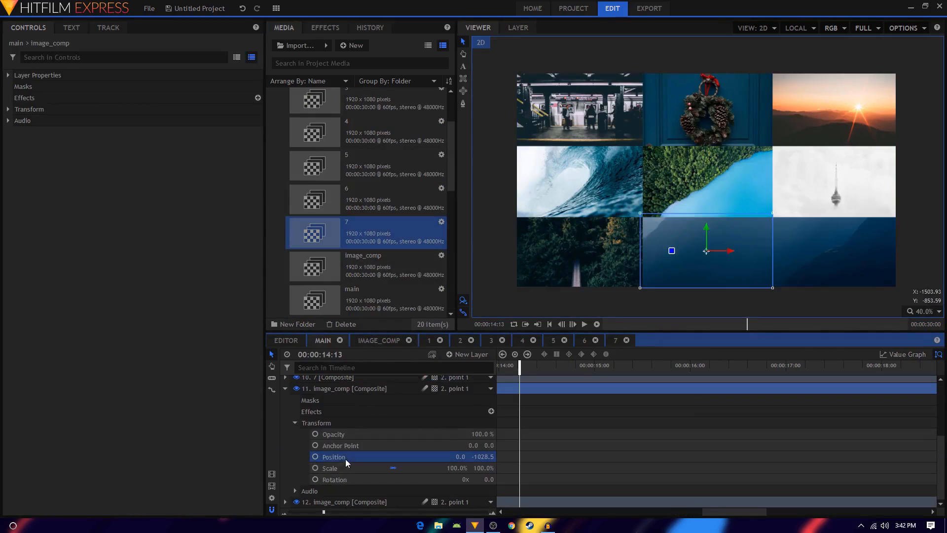
Step: Place composites 7 and 8 at the positions of the bottom-middle and bottom-right image_comp tiles
click(295, 479)
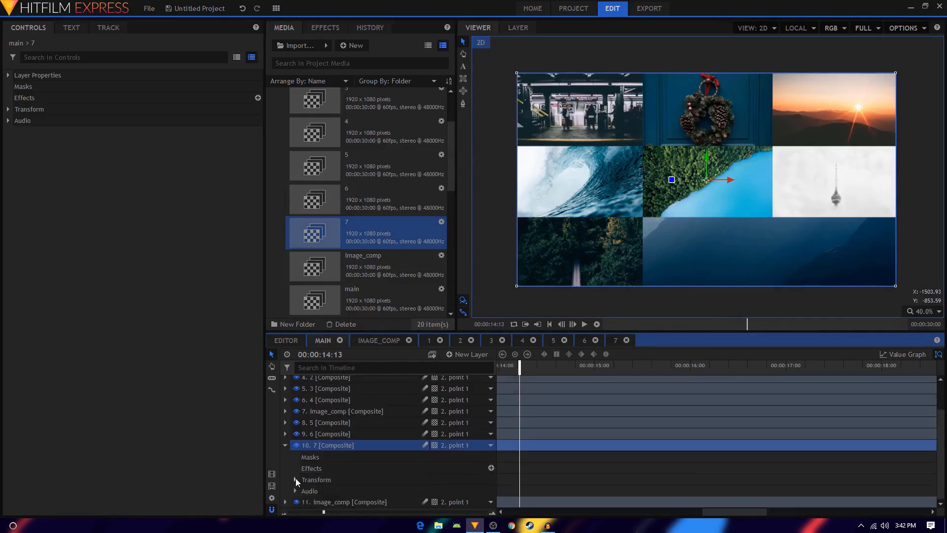
click(295, 480)
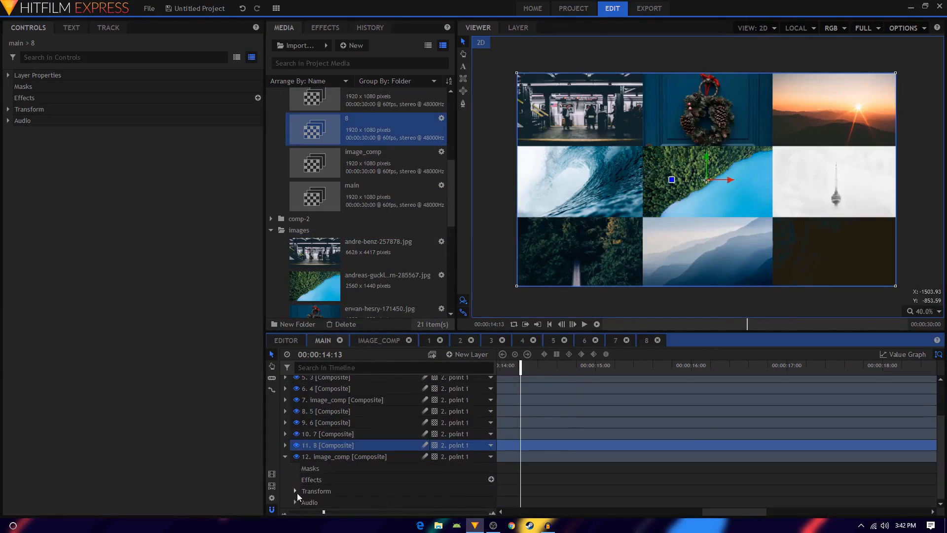
click(295, 491)
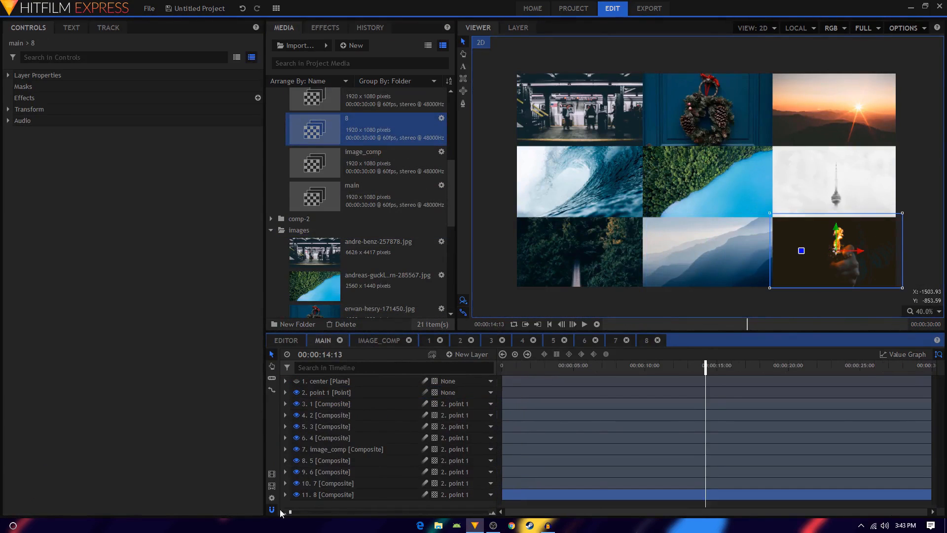
Step: Scrub the main timeline from the start to 00:00:02:26 and duplicate all nine tile layers
click(549, 324)
click(535, 369)
click(554, 305)
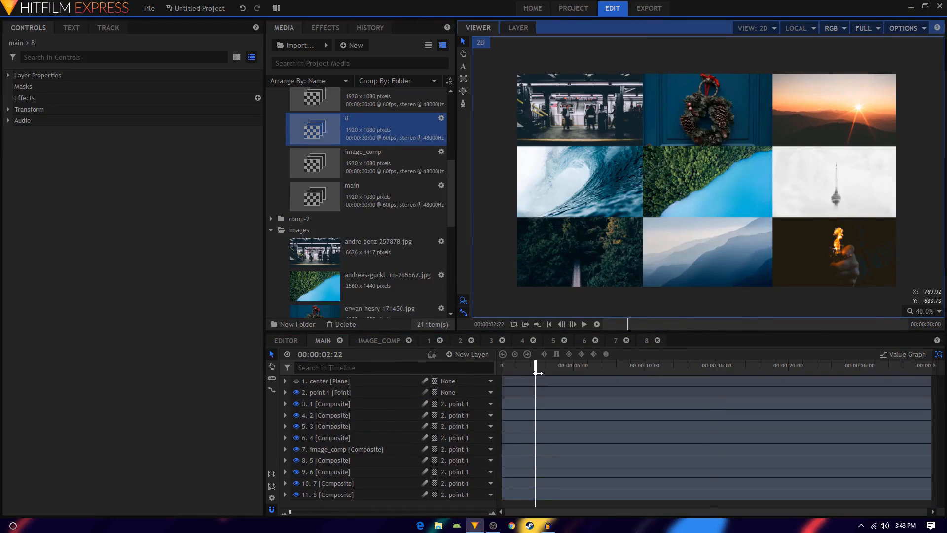
drag(322, 504, 369, 404)
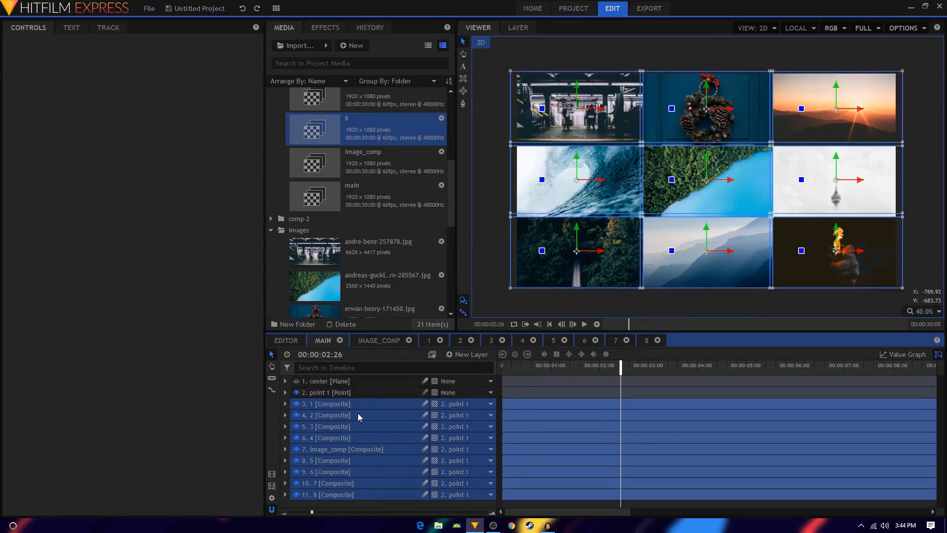
key(ctrl+d)
scroll(368, 435, down, 2)
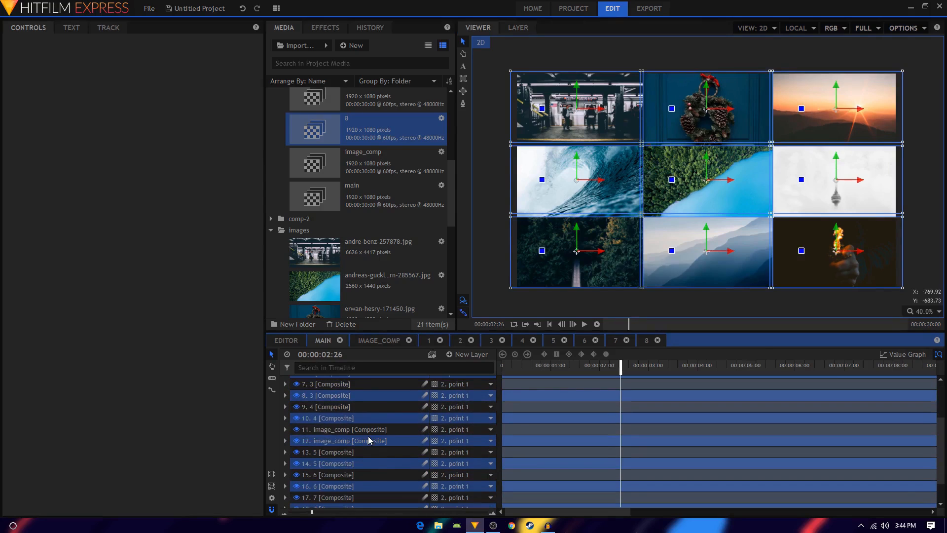
scroll(389, 439, up, 2)
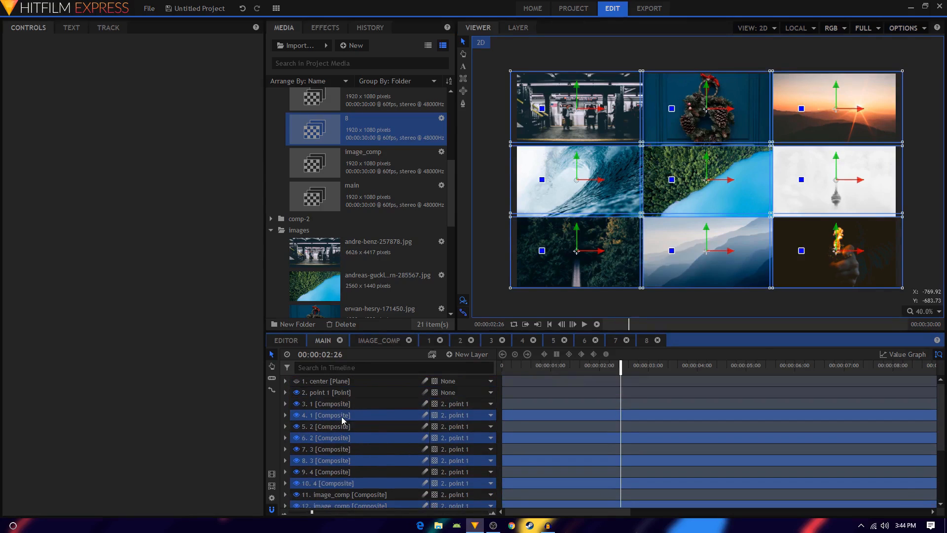
Step: Move the nine duplicated tile layers together to directly below point 1 in the layer stack
drag(341, 416, 325, 402)
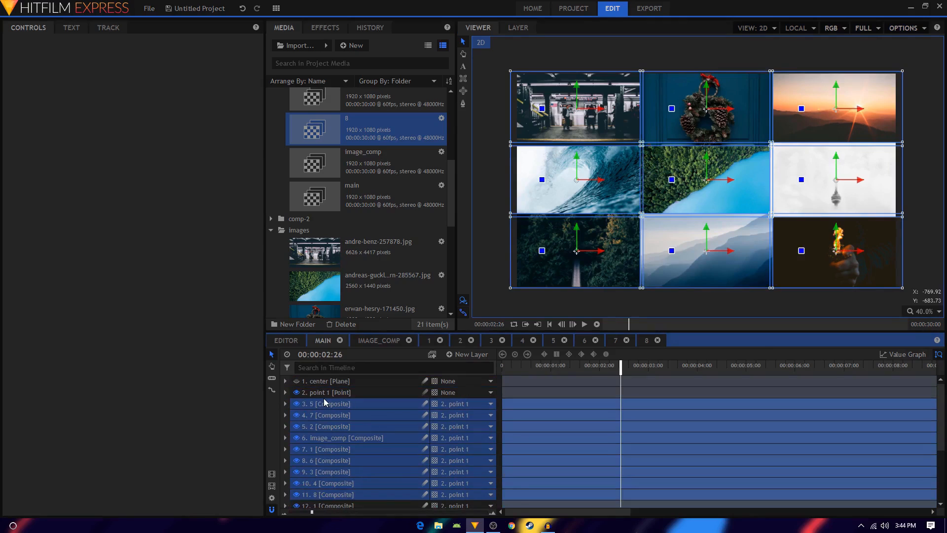
click(333, 415)
click(327, 406)
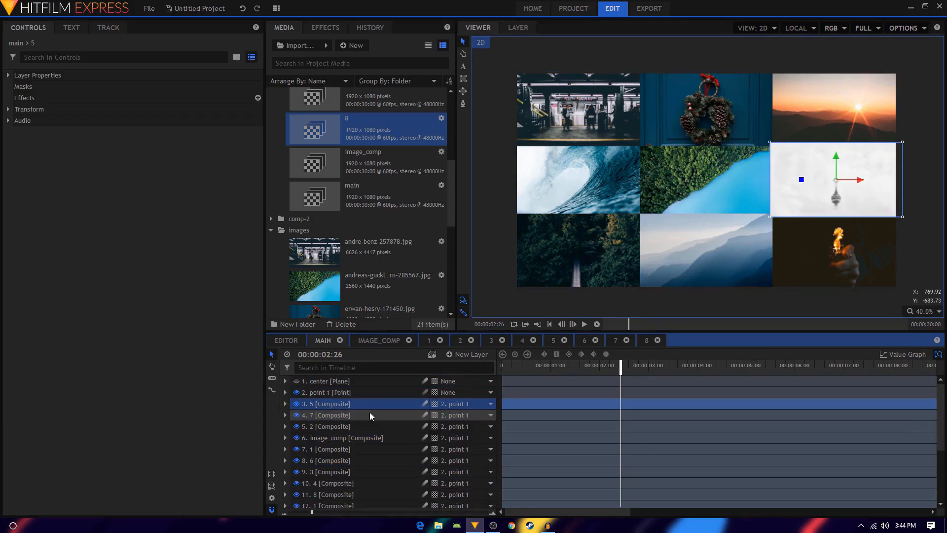
Step: Reorder the duplicated layers so composites 1, 2, 3 and 4 follow point 1 in sequence
click(321, 447)
scroll(344, 442, down, 2)
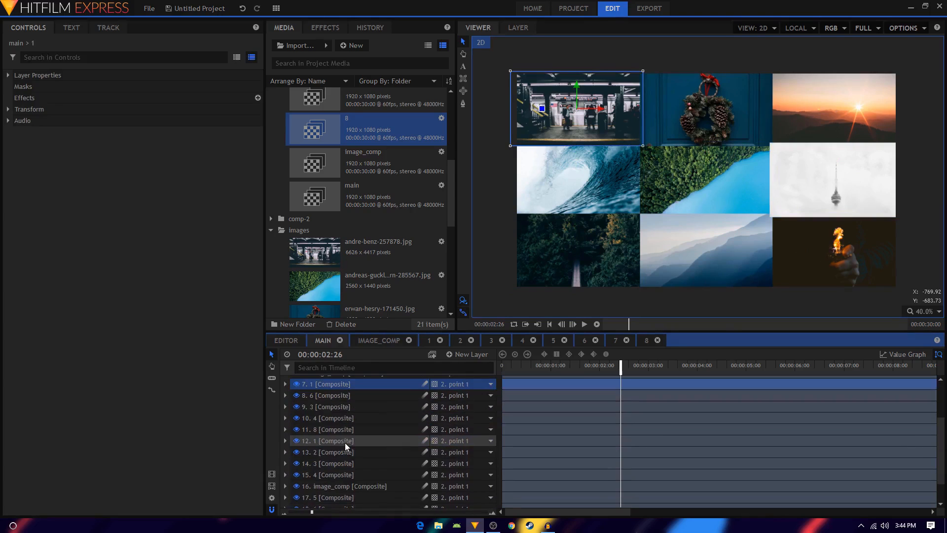
scroll(326, 419, up, 2)
drag(322, 404, 323, 402)
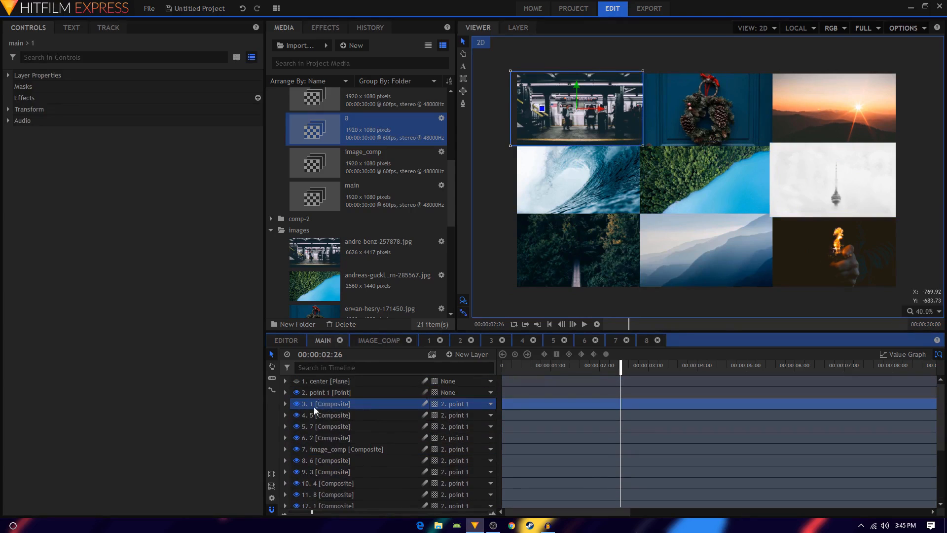
drag(327, 440, 325, 412)
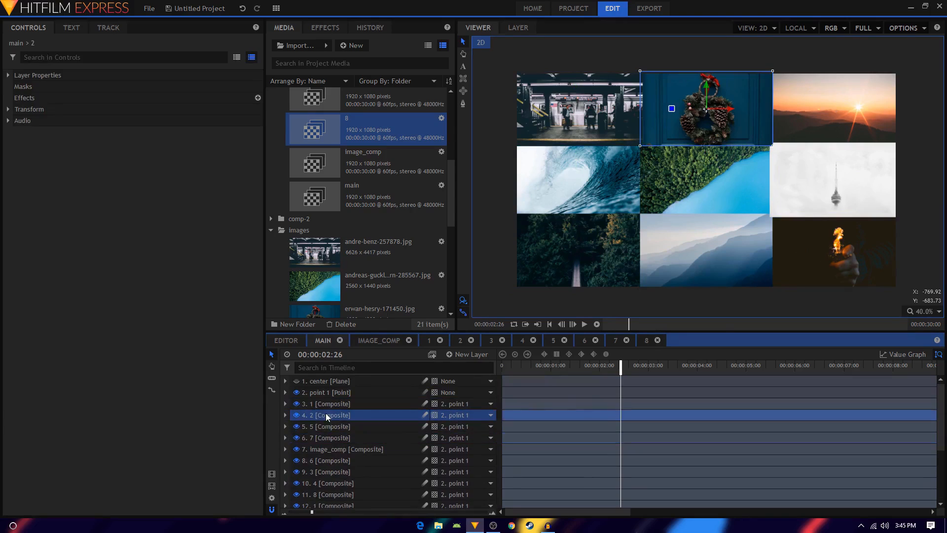
drag(324, 471, 323, 429)
drag(327, 486, 324, 436)
Step: Move the duplicated image_comp layer below composite 4 and composite 6 below composite 5
click(327, 472)
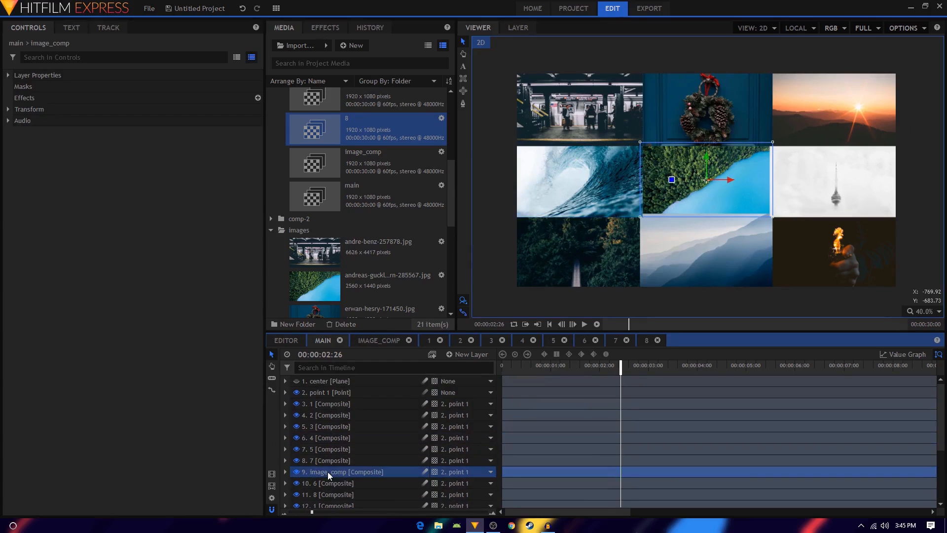
drag(328, 471, 327, 445)
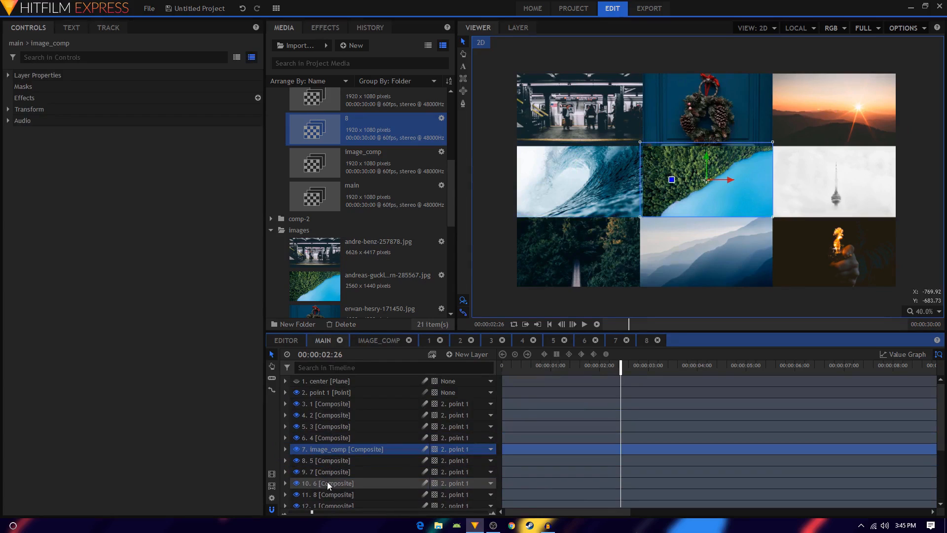
drag(326, 481, 325, 466)
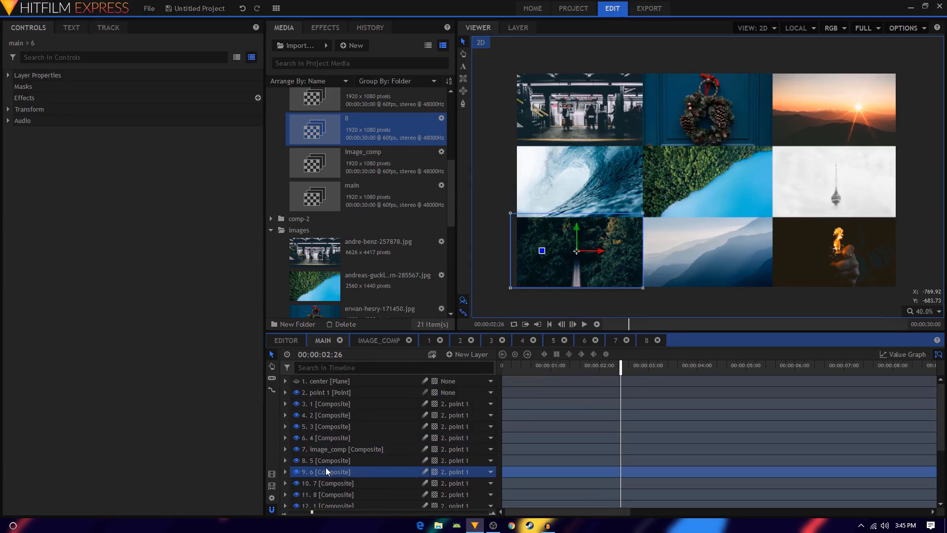
click(331, 492)
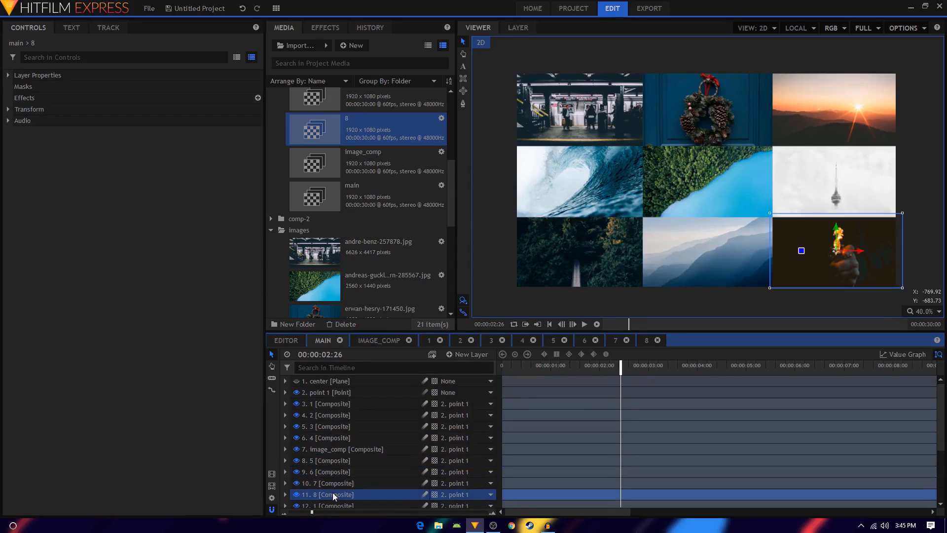
click(327, 404)
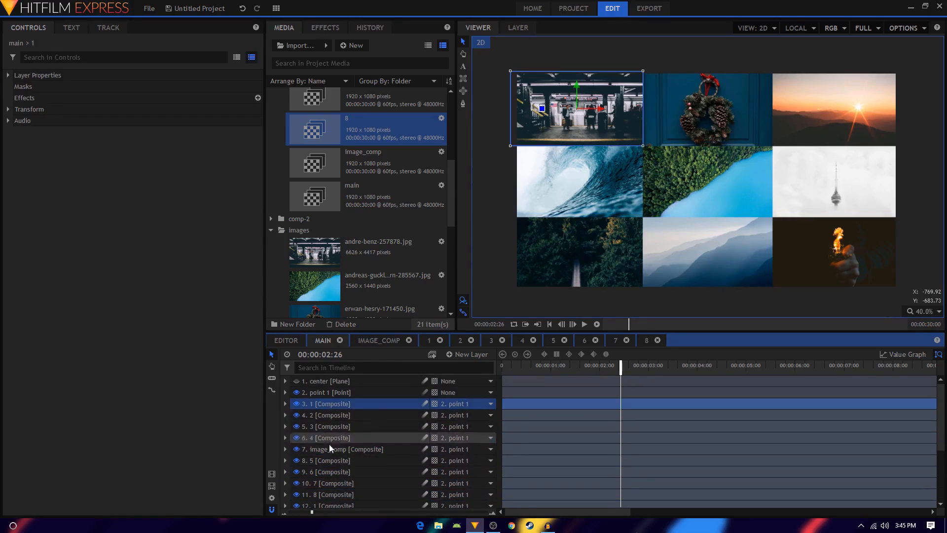
shift+click(337, 493)
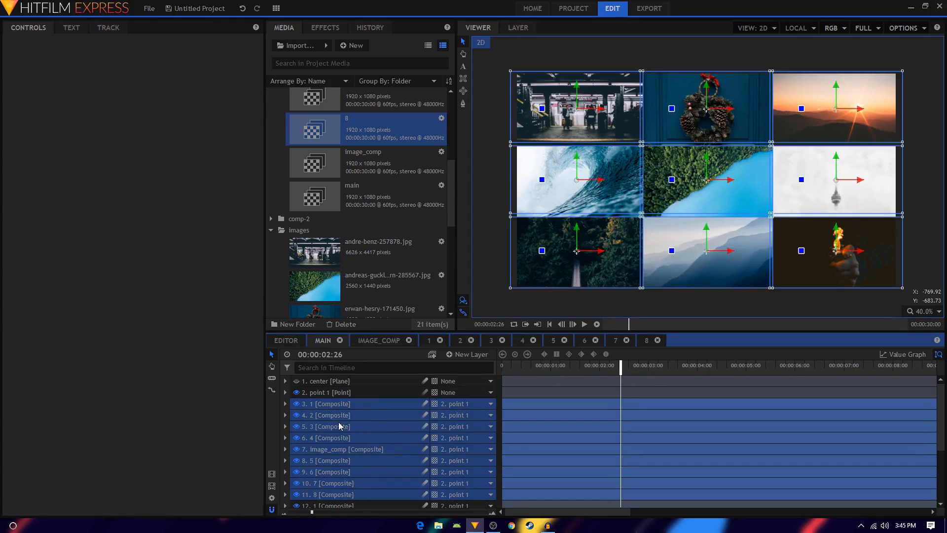
scroll(651, 257, down, 2)
scroll(720, 220, up, 3)
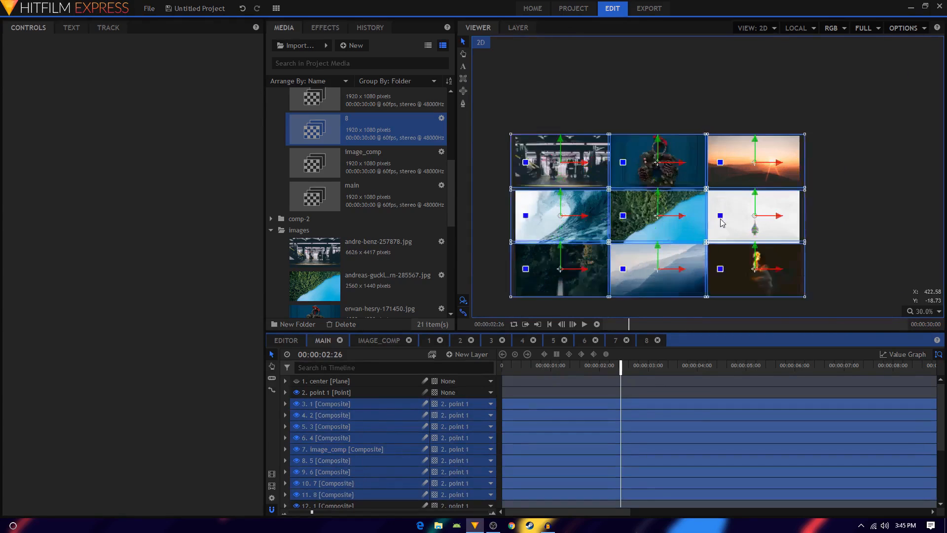
scroll(624, 220, up, 2)
scroll(624, 220, down, 4)
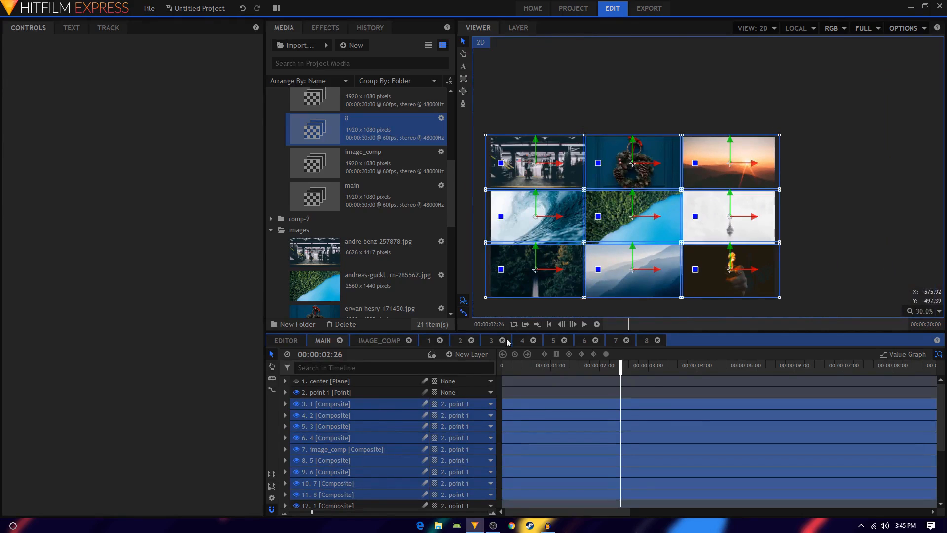
Step: Show the center guide plane and move the nine duplicated tiles together horizontally to just beyond the original grid's right edge
click(382, 404)
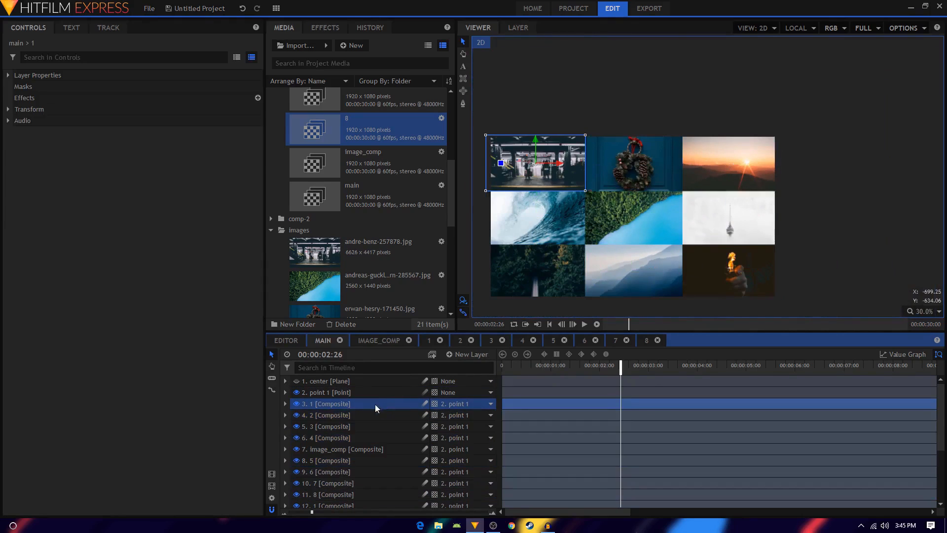
click(297, 381)
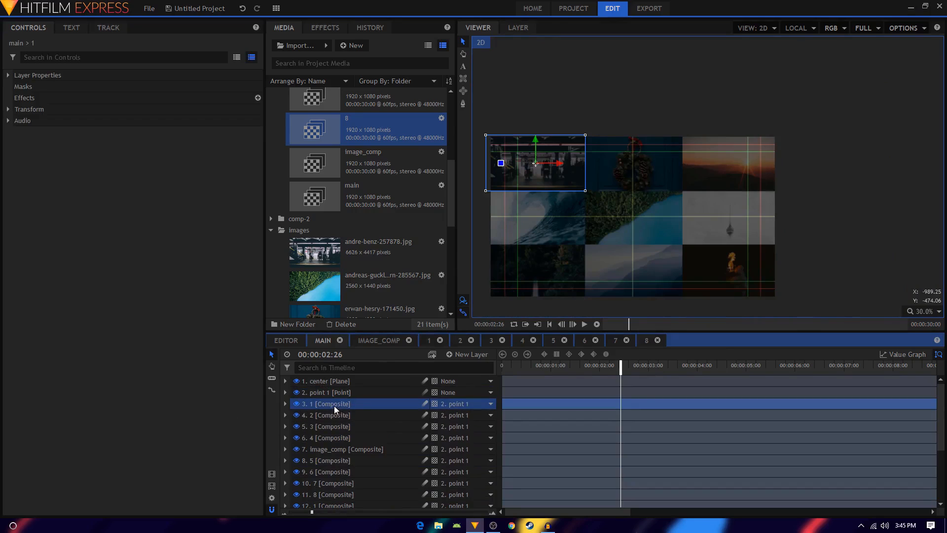
shift+click(333, 495)
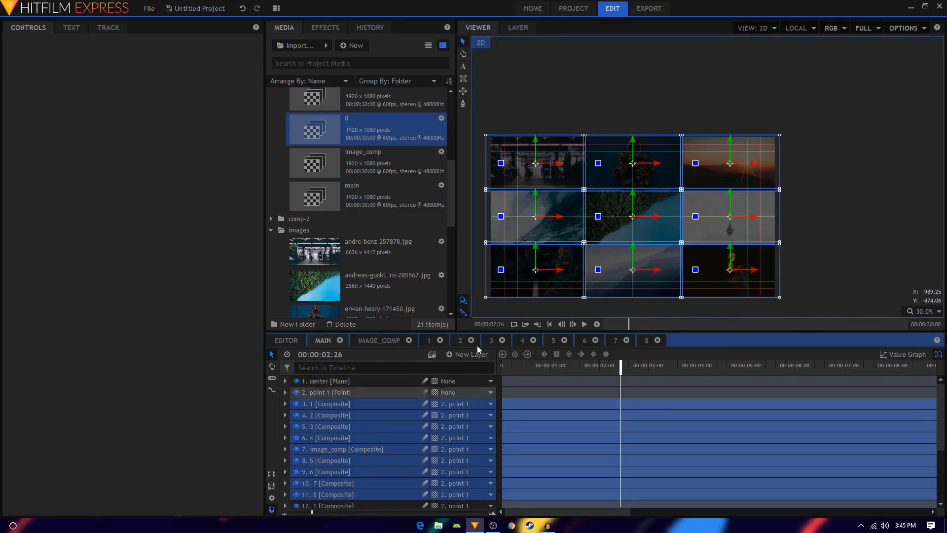
scroll(623, 227, up, 8)
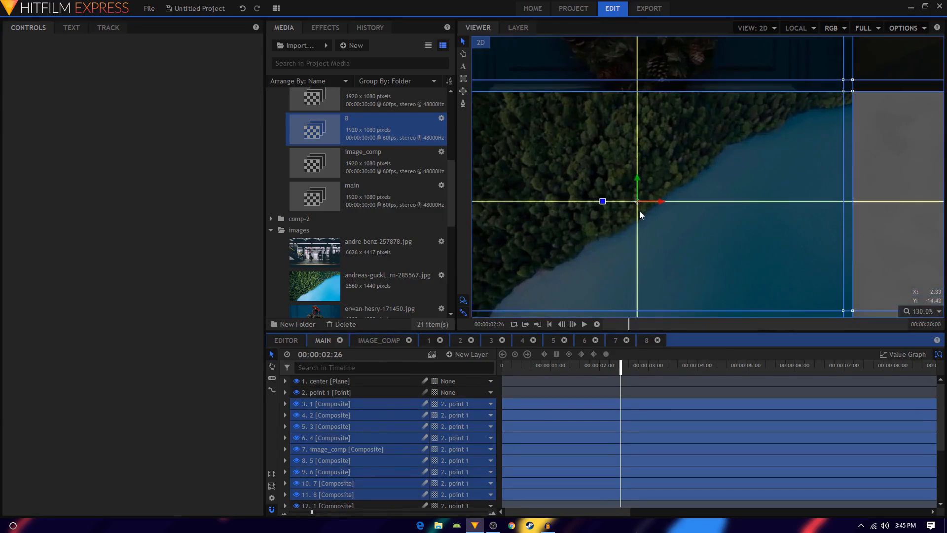
scroll(639, 208, down, 8)
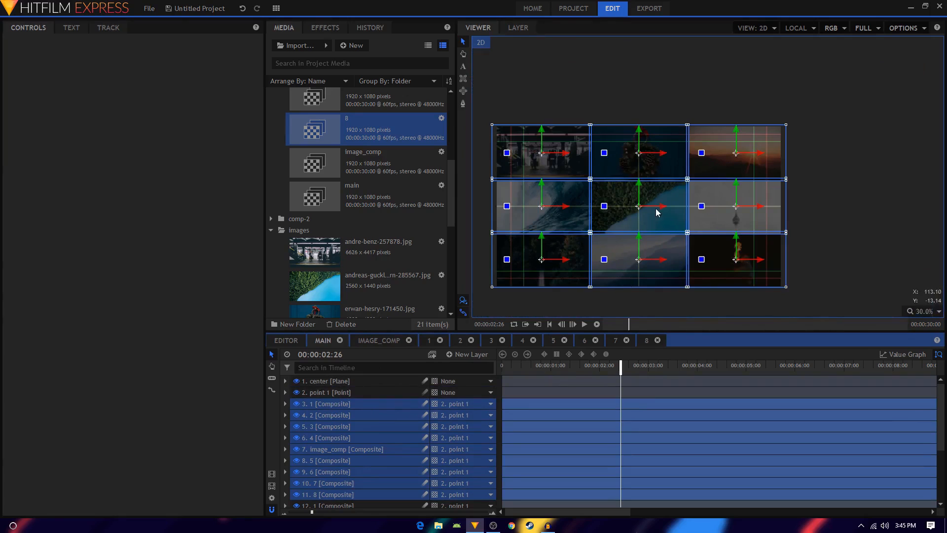
drag(663, 206, 892, 207)
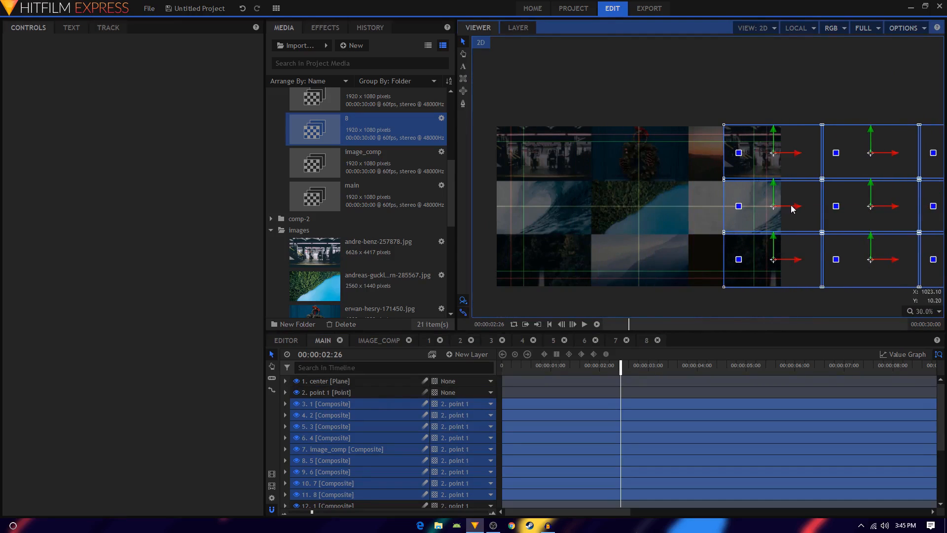
drag(792, 208, 854, 208)
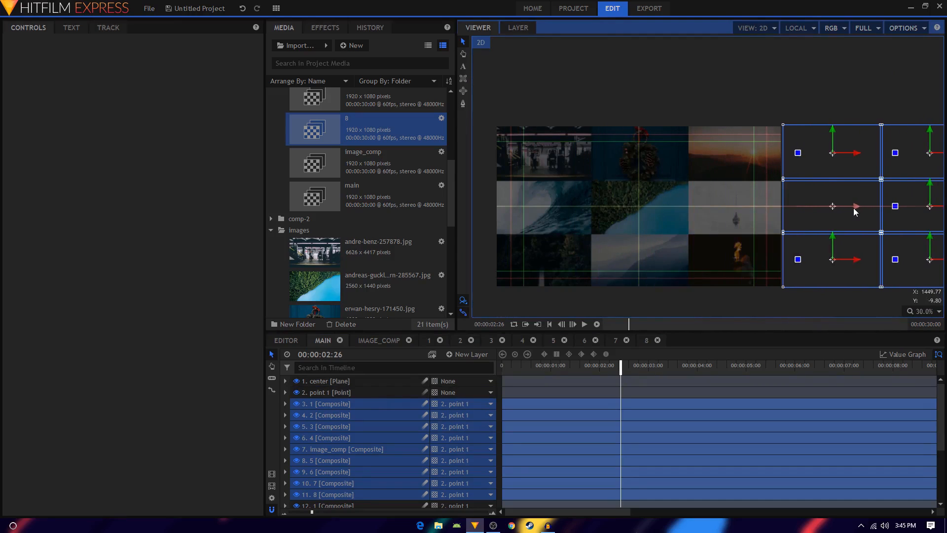
Step: Keyframe point 1's position at 0, 0 at 00:00:02:00 and at -1981, 0 at 00:00:03:00
key(h)
drag(685, 290, 648, 287)
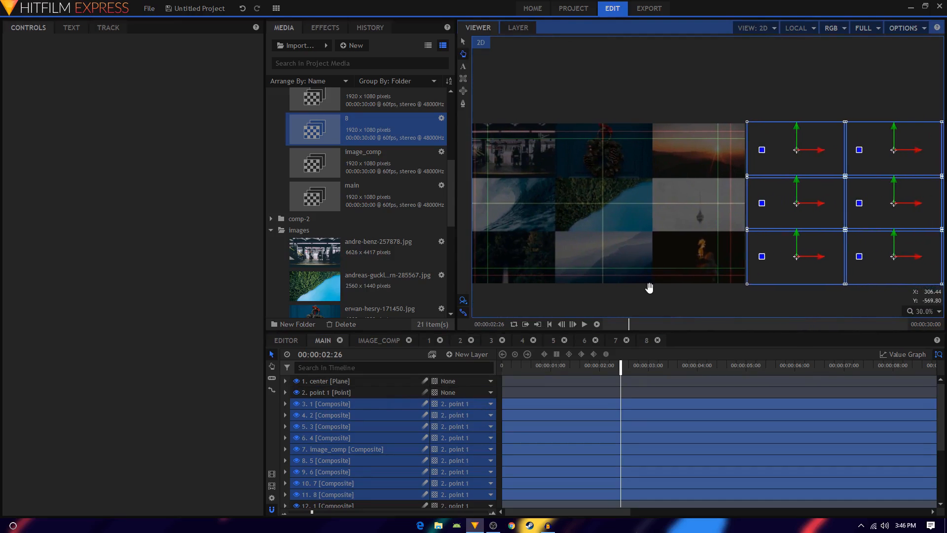
click(346, 394)
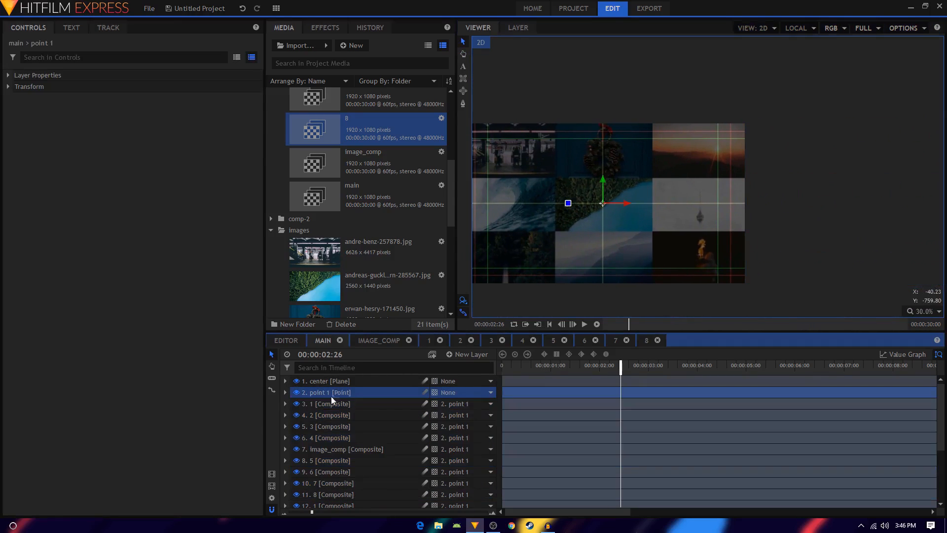
click(285, 392)
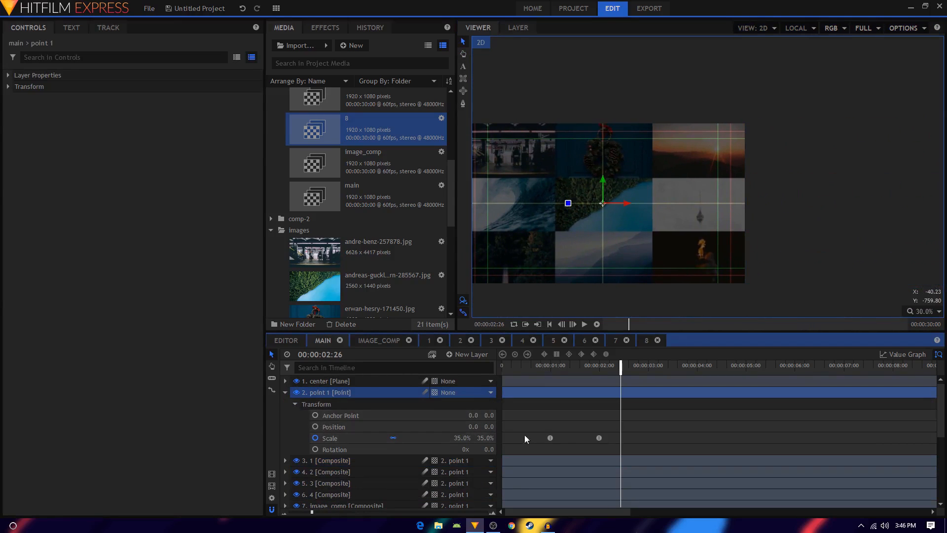
click(600, 438)
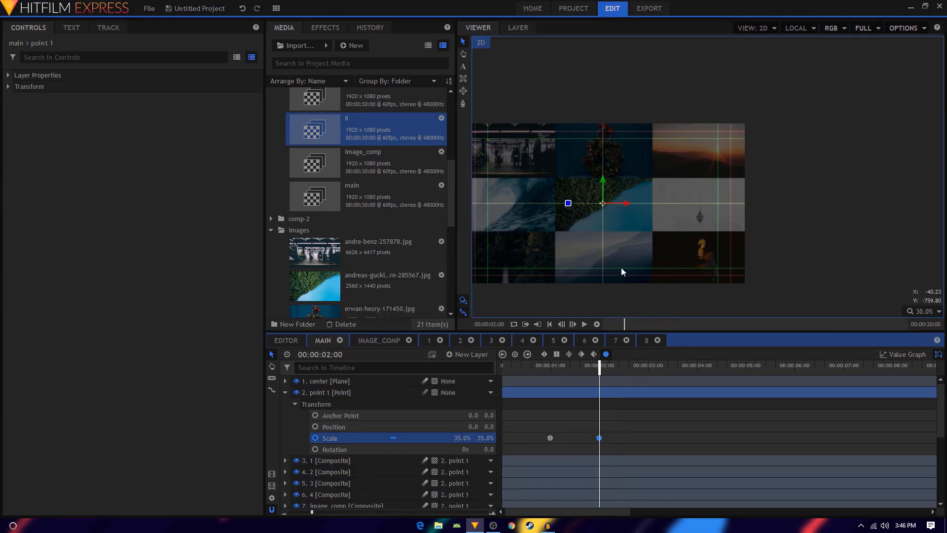
drag(573, 246, 622, 248)
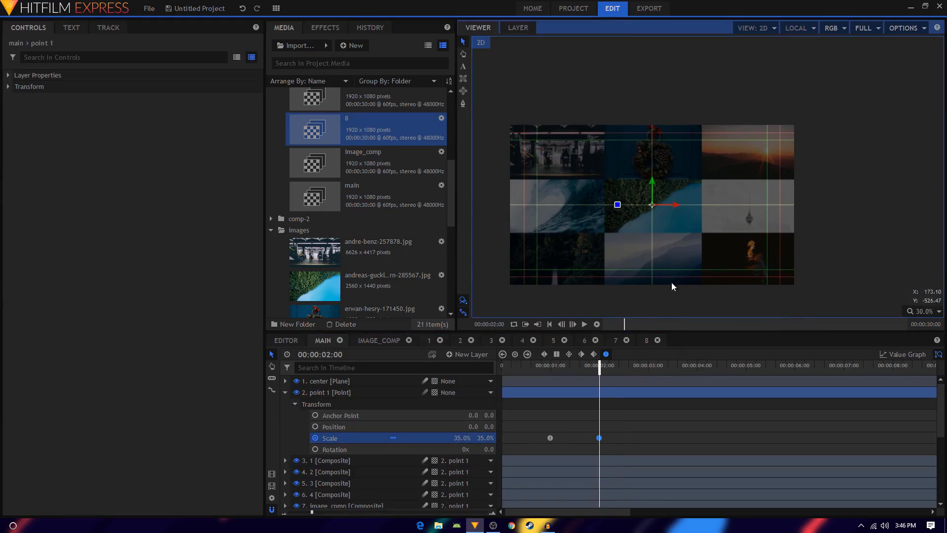
click(315, 426)
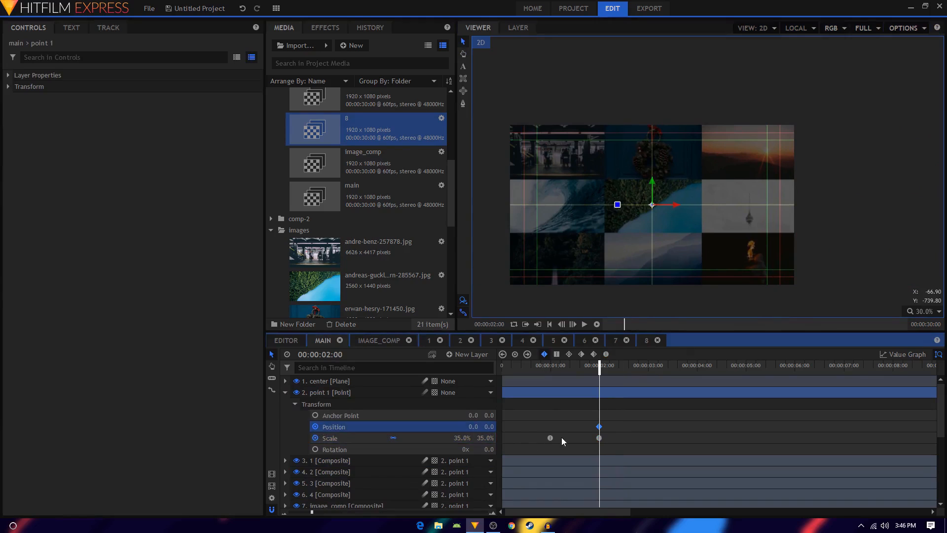
click(648, 368)
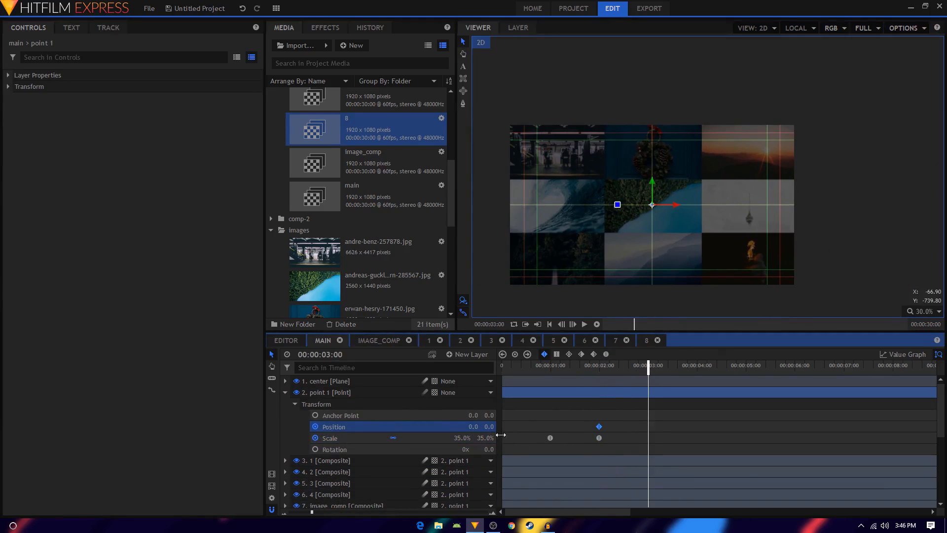
drag(473, 427, 1, 427)
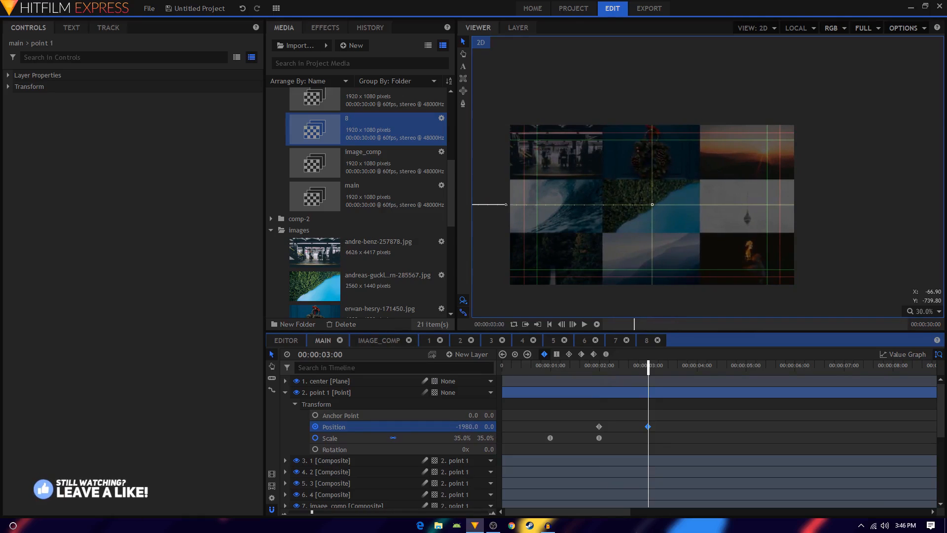
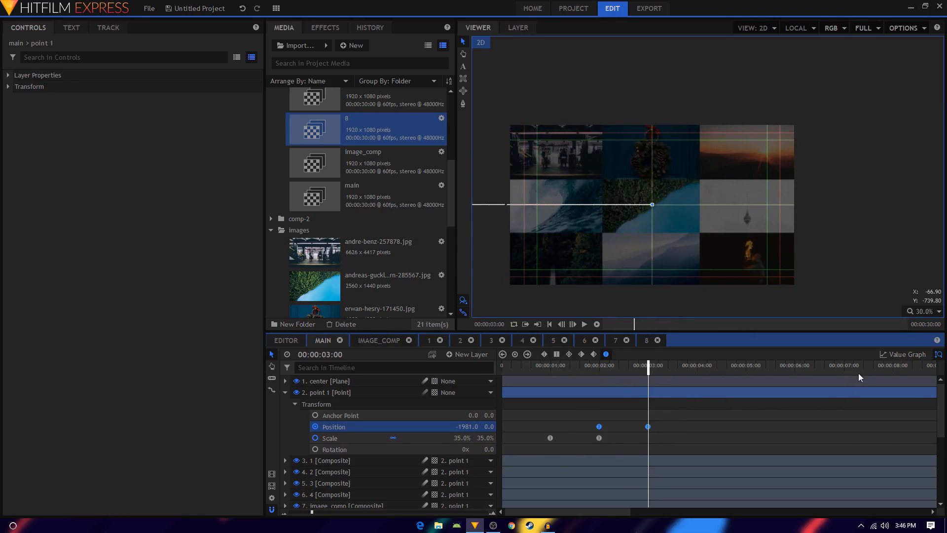
Step: Reshape point 1's horizontal position curve in the value graph with a shorter handle at the 3-second keyframe, and play back the motion
click(887, 354)
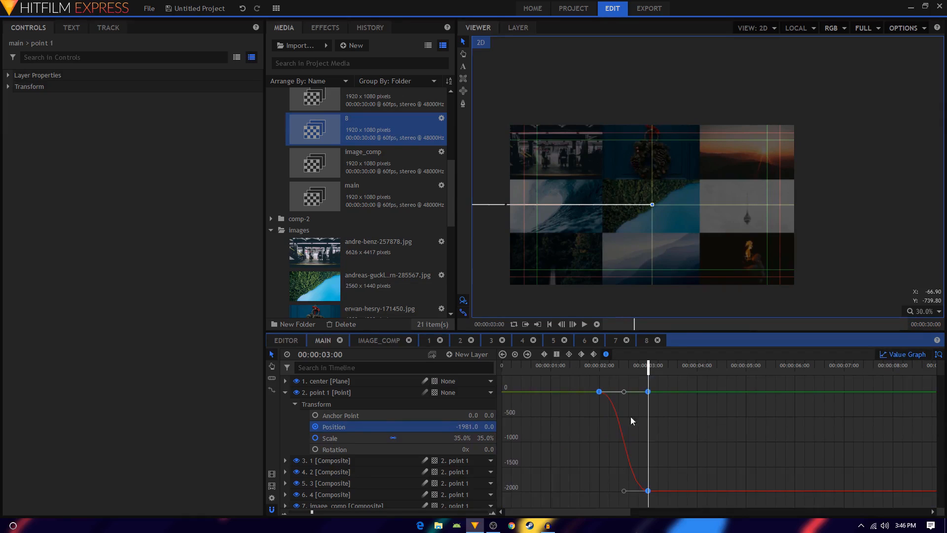
drag(314, 510, 327, 510)
drag(659, 494, 659, 485)
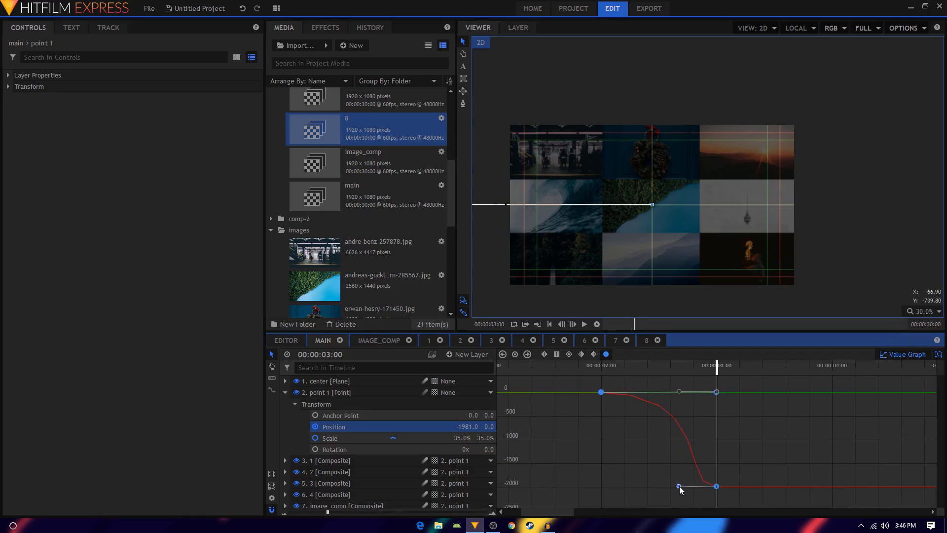
drag(680, 486, 693, 486)
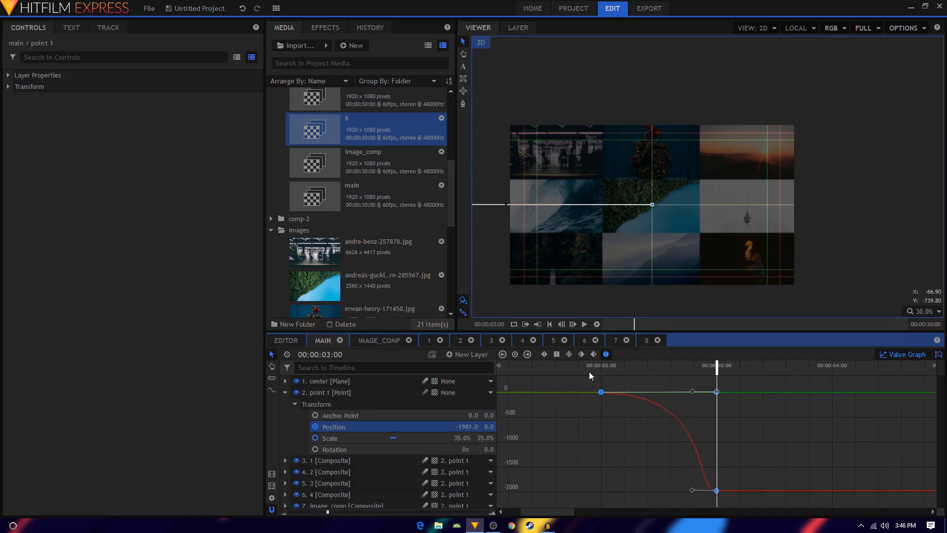
key(space)
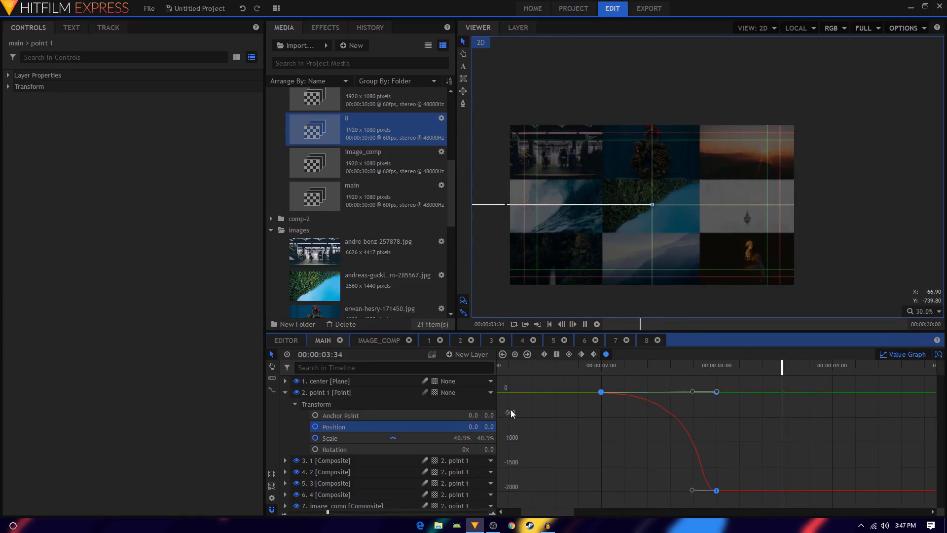
Step: Collapse point 1's properties and hide the center guide plane
click(285, 393)
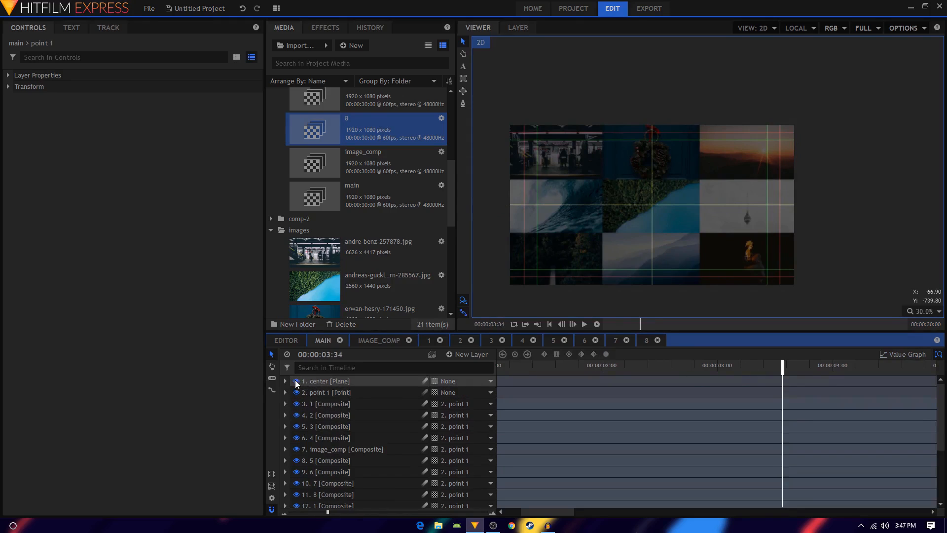
click(296, 381)
drag(642, 264, 655, 257)
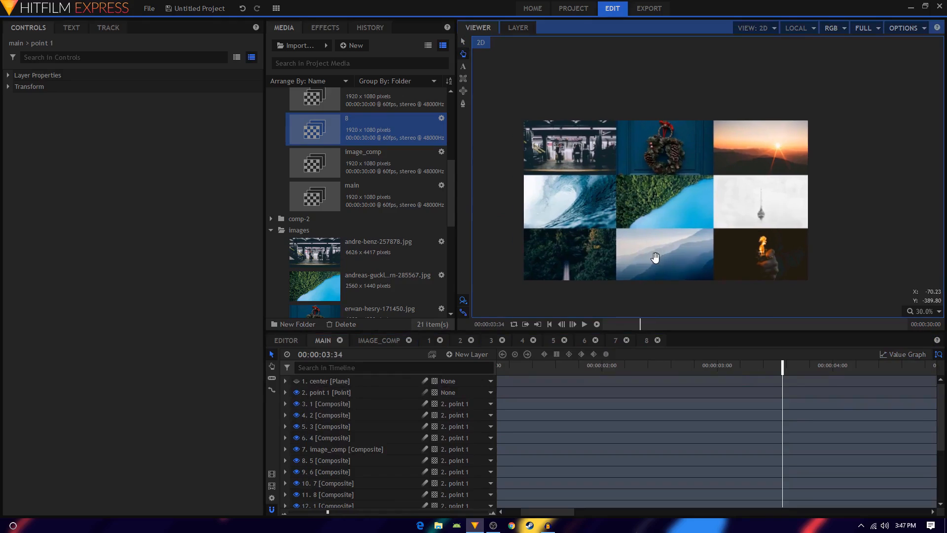
scroll(653, 203, up, 1)
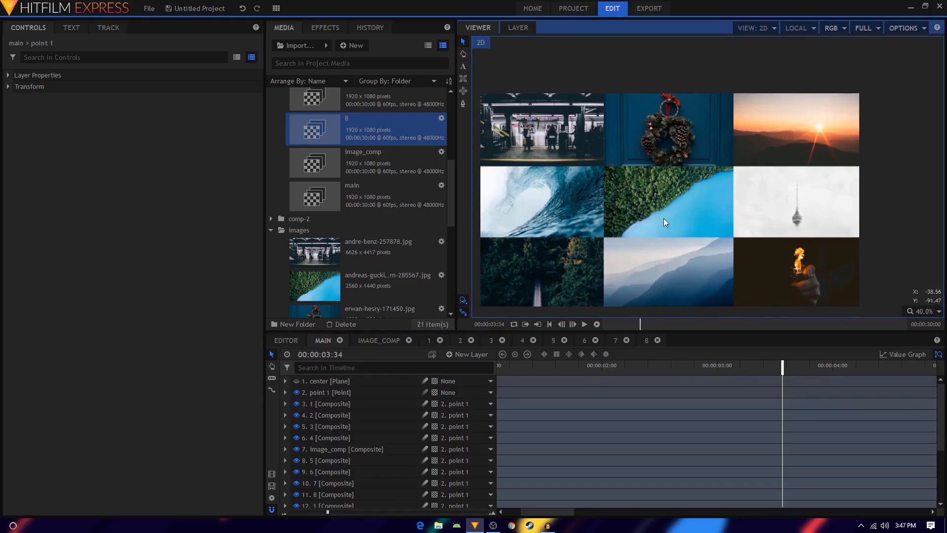
Step: Try increasing point 1's scale at its 00:00:03:00 position keyframe, and undo each change
click(347, 394)
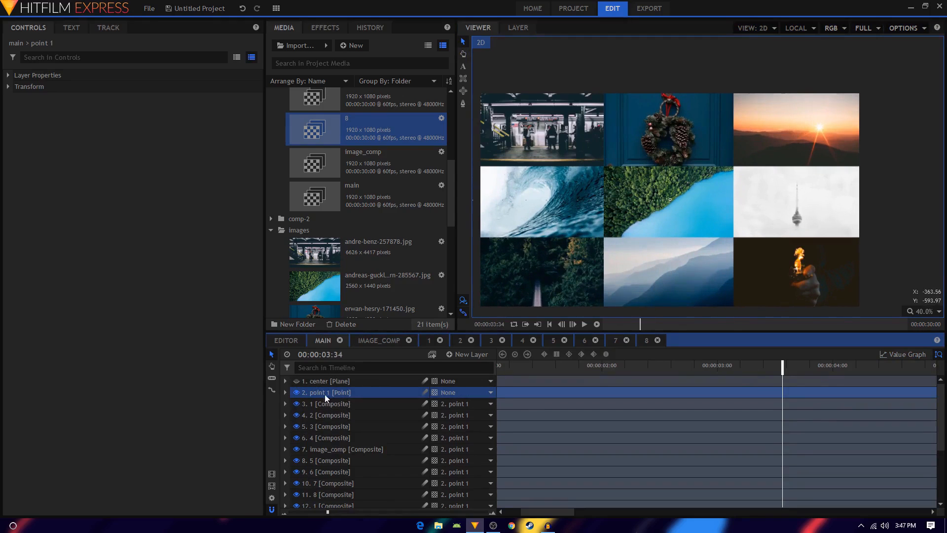
click(285, 393)
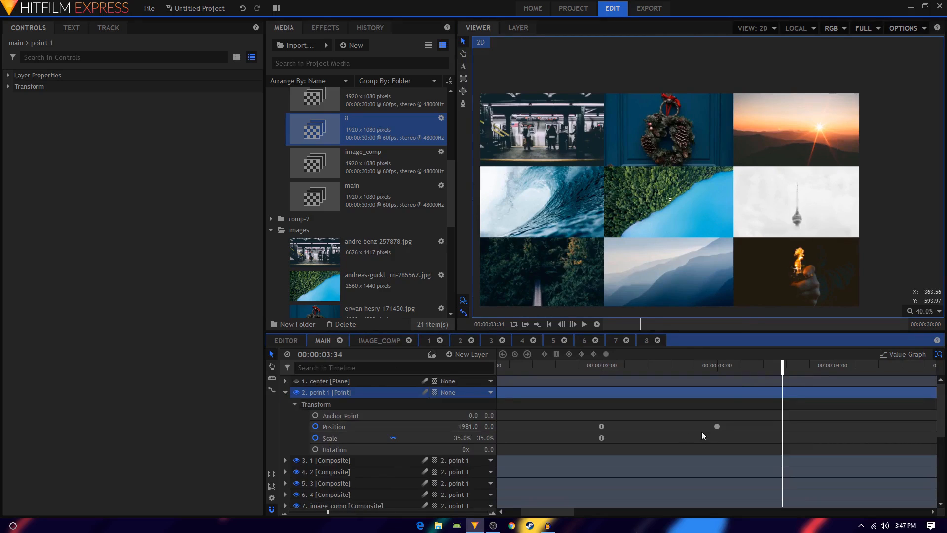
click(716, 427)
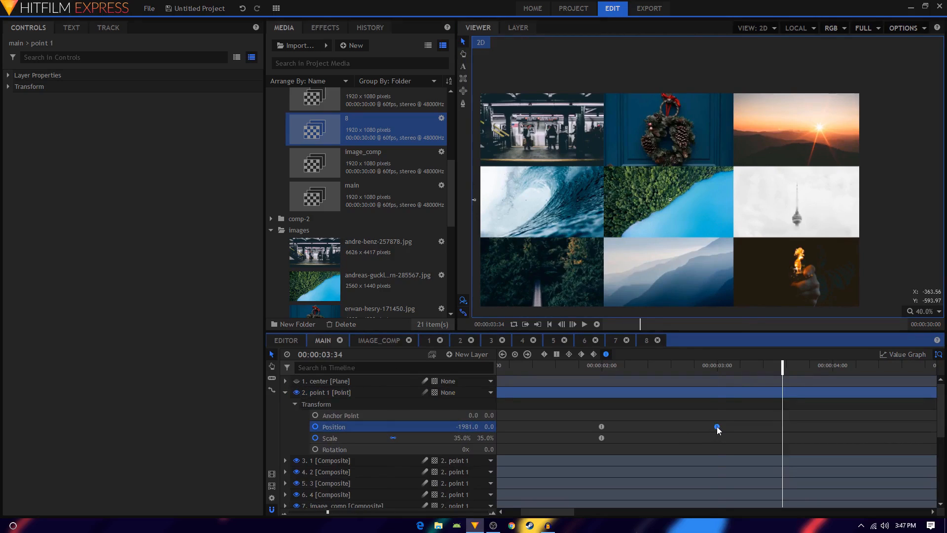
click(463, 437)
drag(462, 438, 484, 437)
key(ctrl+z)
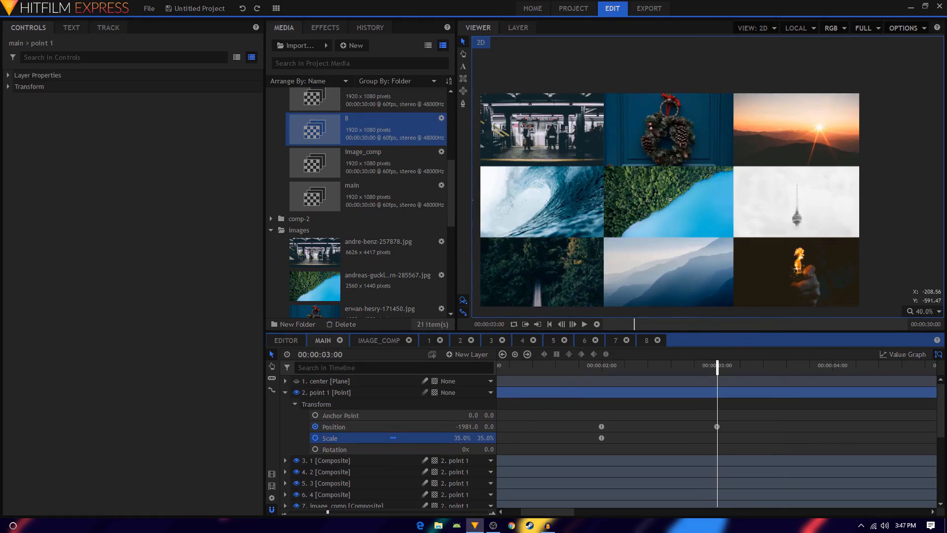
drag(463, 438, 494, 437)
key(ctrl+z)
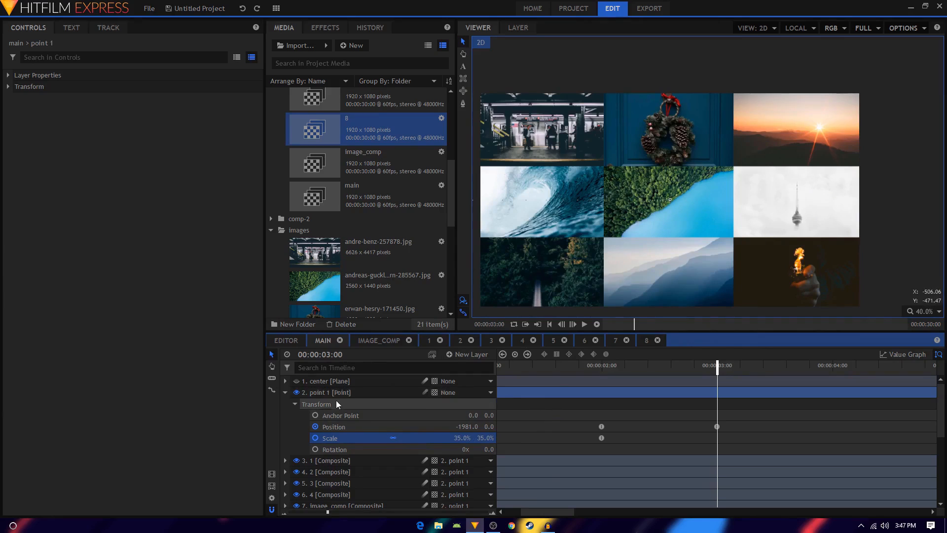
click(285, 393)
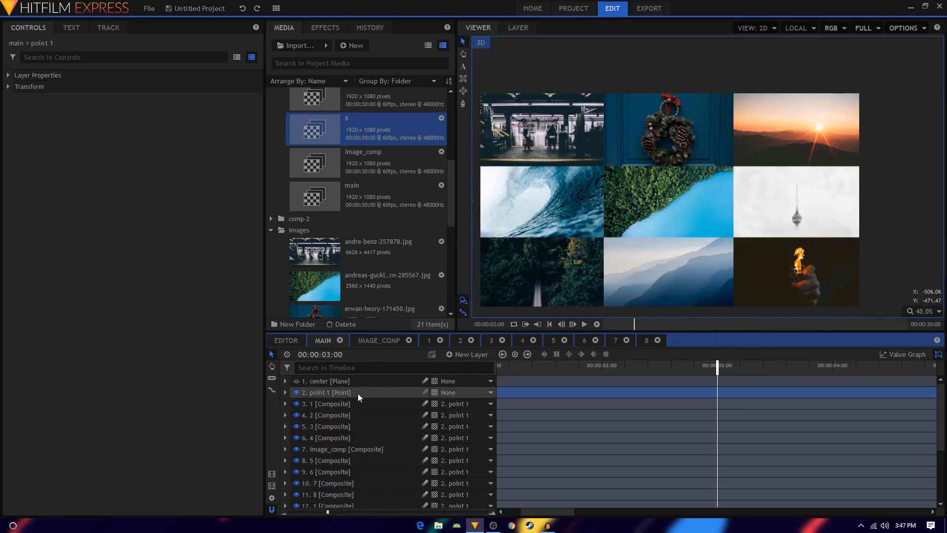
Step: Create a new point layer directly below the center plane and rename it point 2
click(469, 354)
click(462, 430)
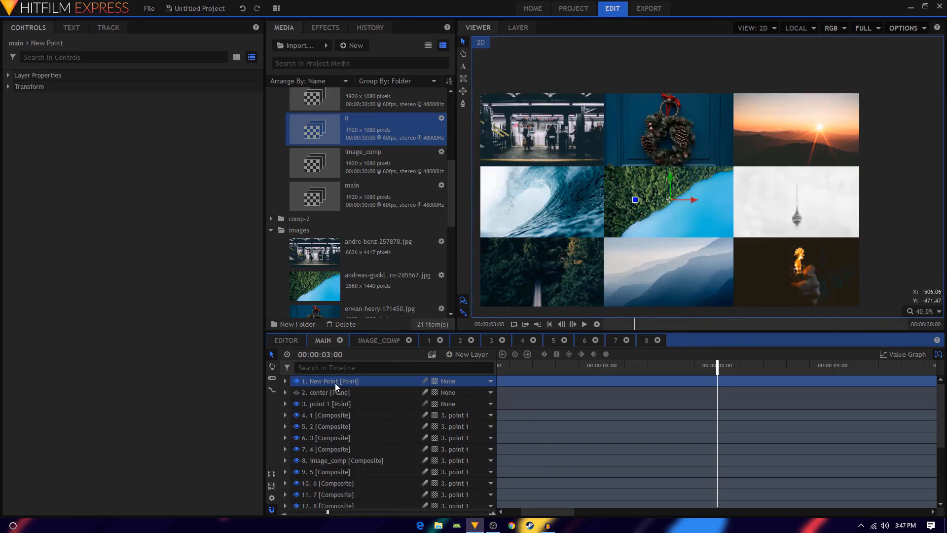
drag(335, 383, 347, 393)
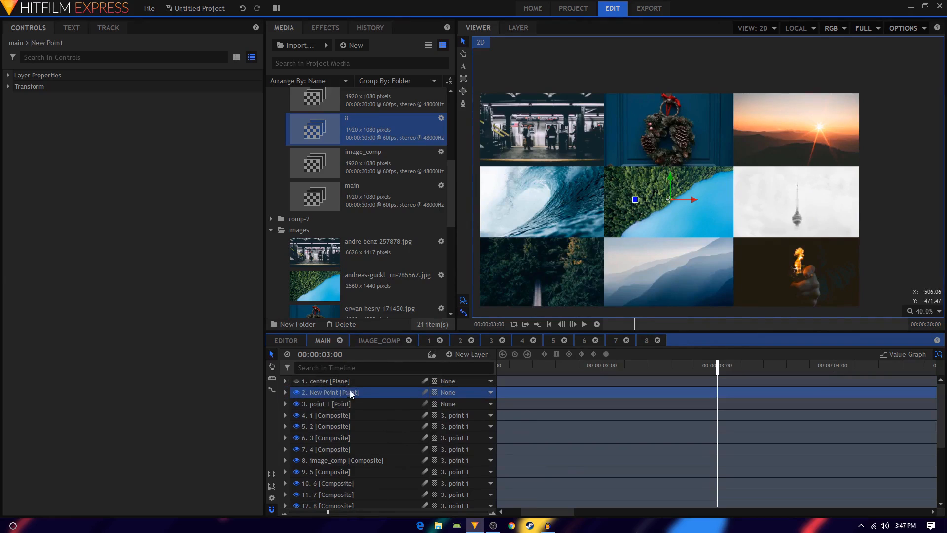
right_click(335, 390)
click(369, 377)
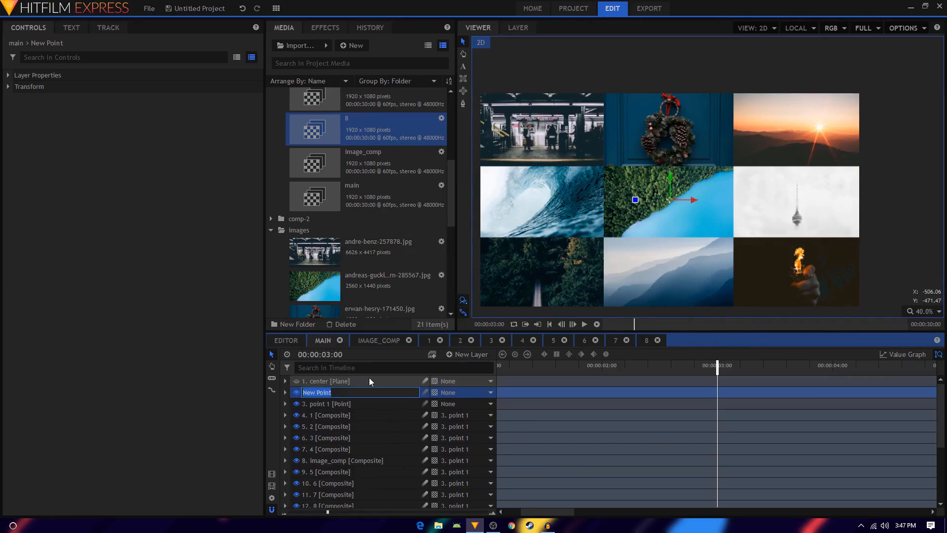
text(point 2)
key(Return)
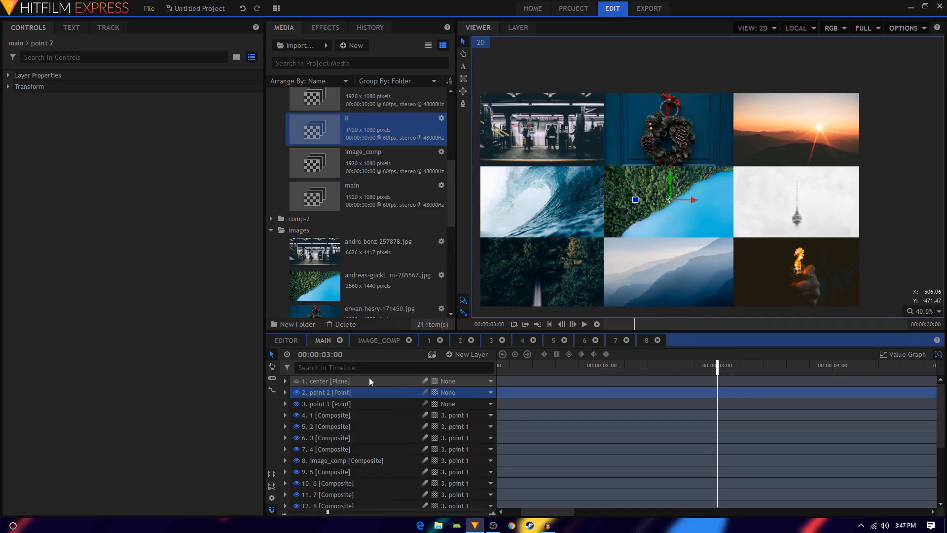
Step: Parent the point 1 layer to point 2
click(360, 403)
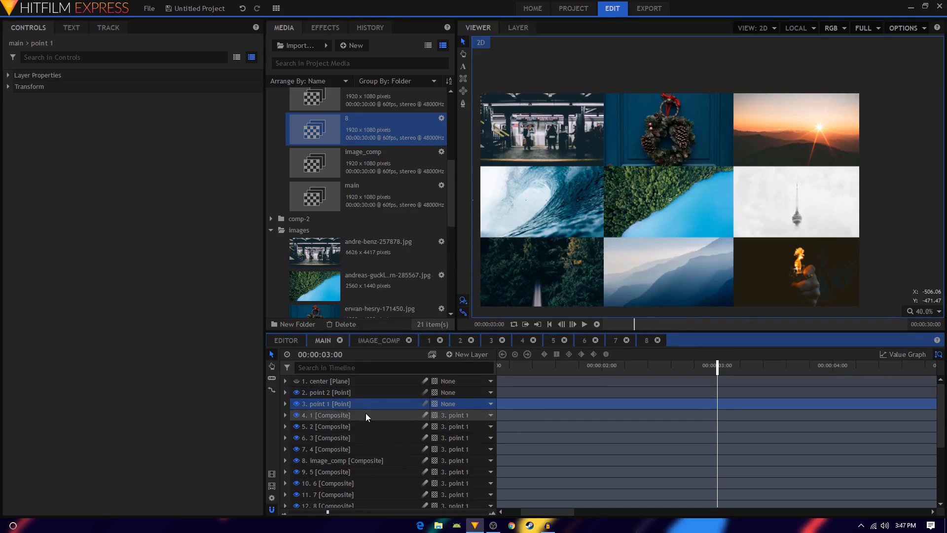
click(455, 404)
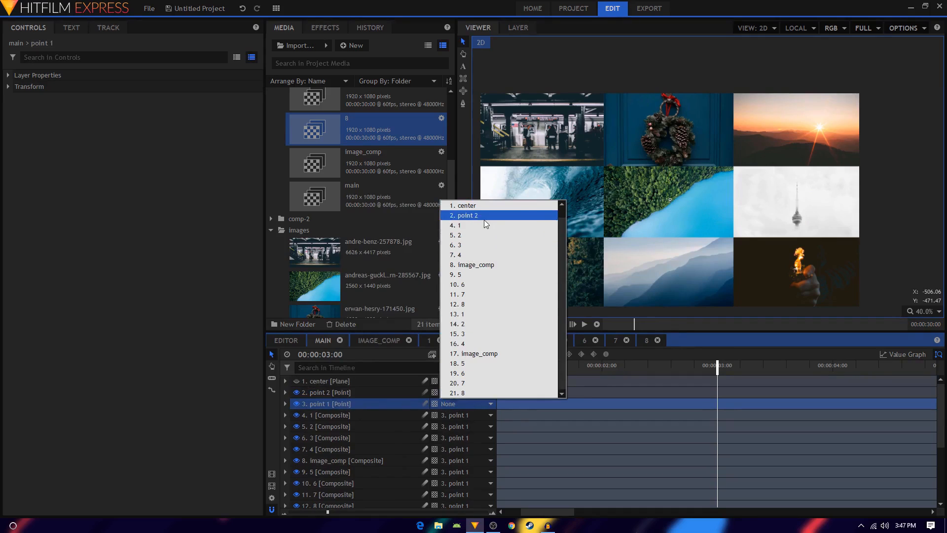
click(484, 219)
Step: Expand the transform properties of both points and add a 100% scale keyframe to point 2 at 00:00:03:00
click(412, 392)
click(285, 393)
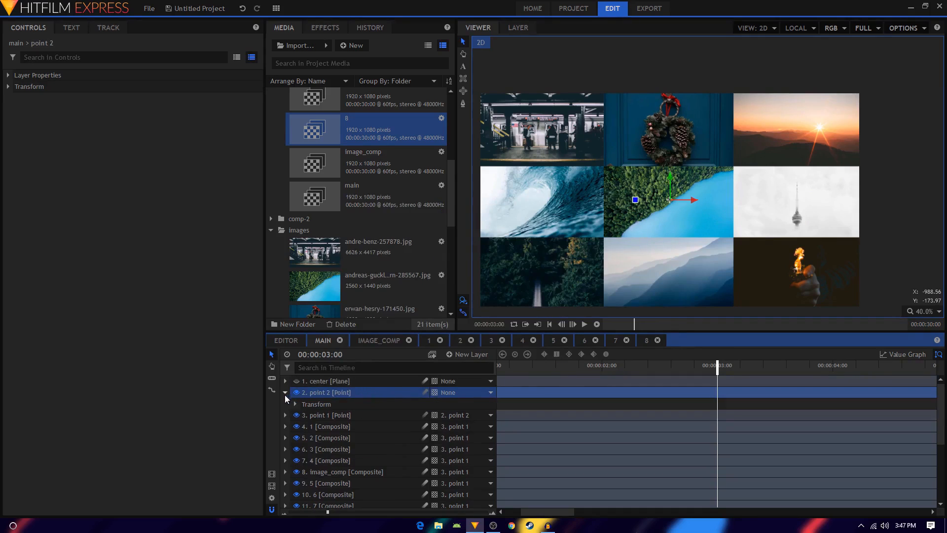
click(295, 404)
click(285, 460)
click(294, 472)
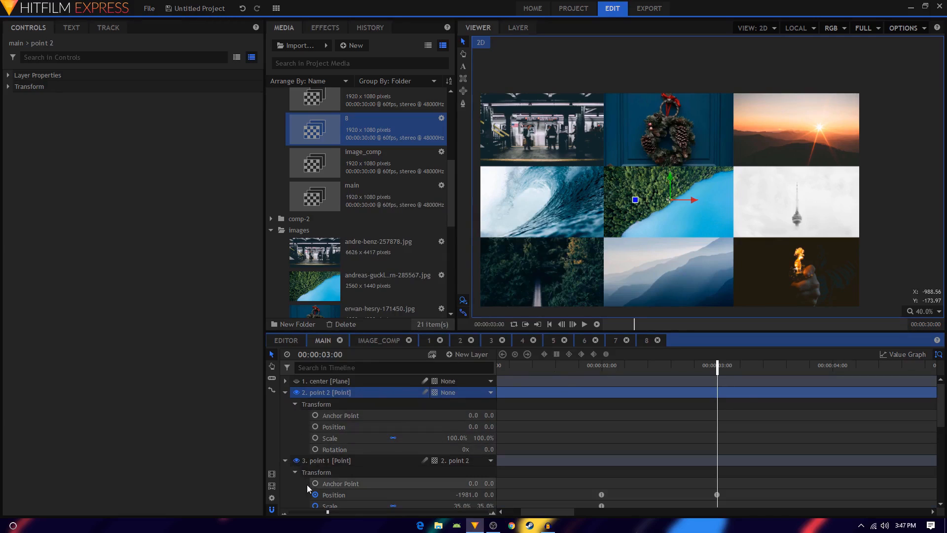
click(716, 495)
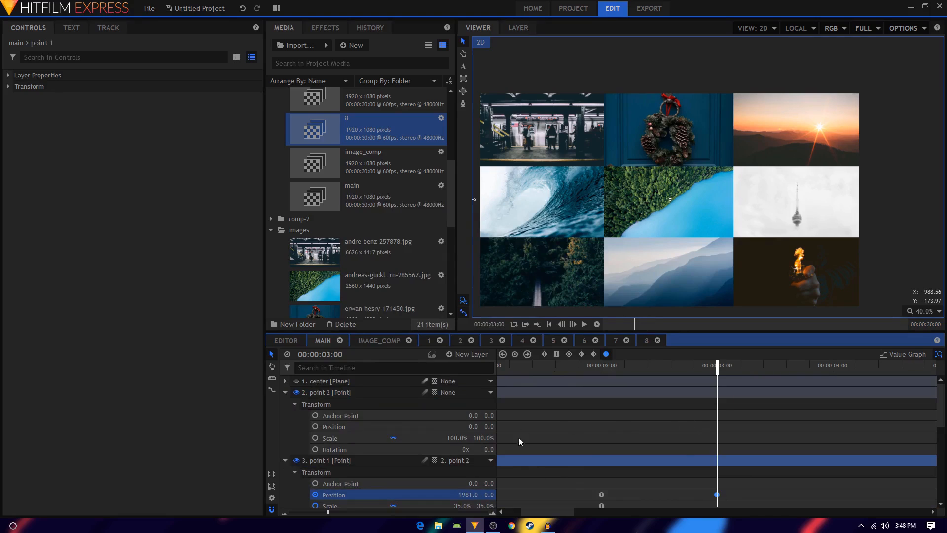
click(315, 438)
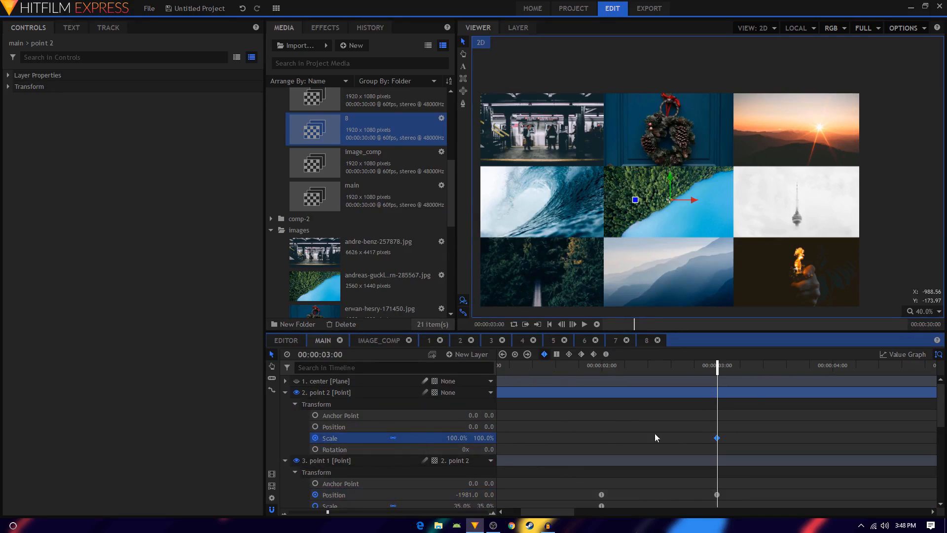
Step: Set point 2's scale to 317% at 00:00:04:00 and select both of its scale keyframes
click(832, 368)
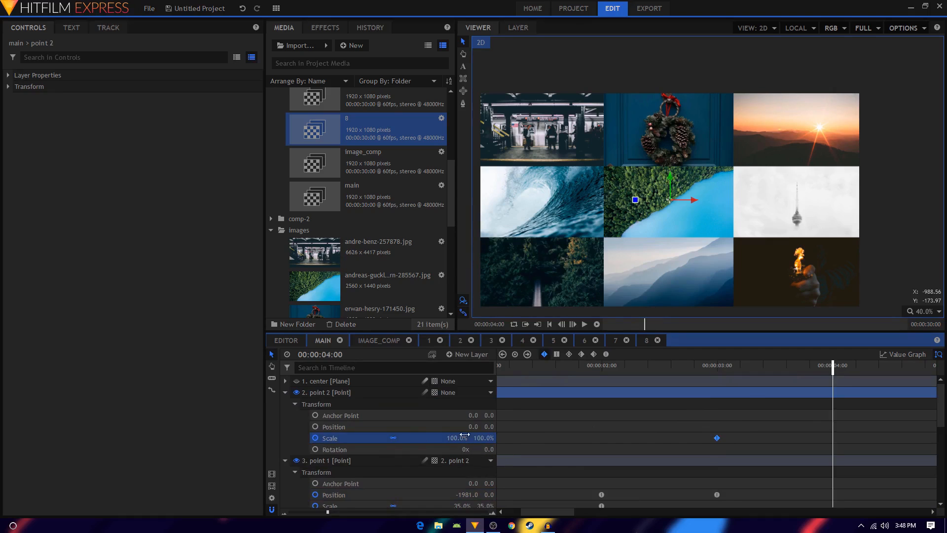
drag(449, 438, 555, 438)
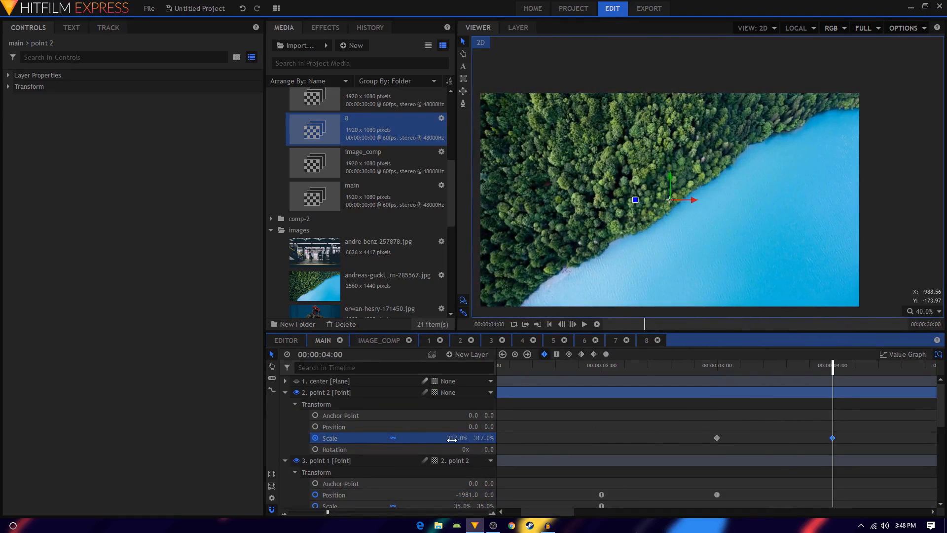
drag(711, 432, 829, 442)
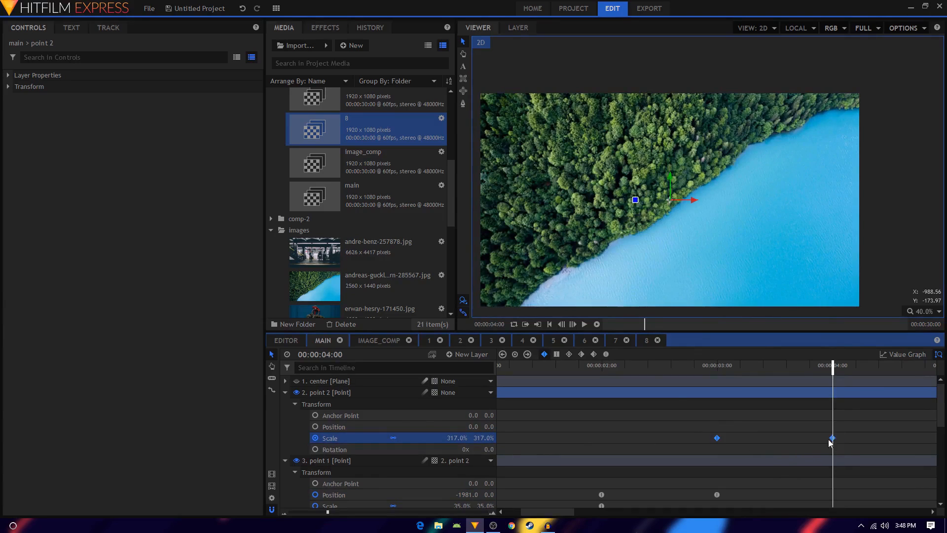
Step: Switch both of point 2's scale keyframes to adjustable curve interpolation and reshape the value graph for a slow start and fast finish
click(608, 354)
click(910, 354)
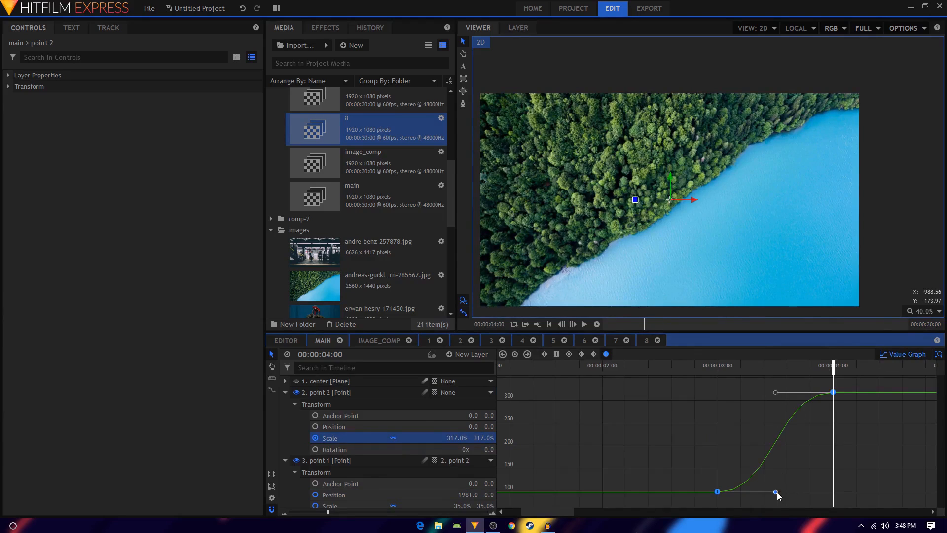
drag(776, 492, 848, 490)
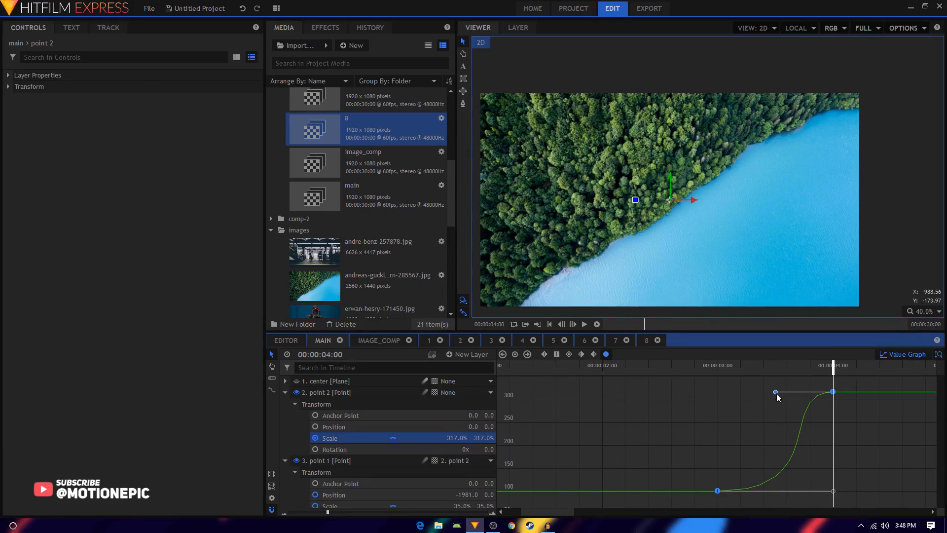
drag(774, 396, 812, 393)
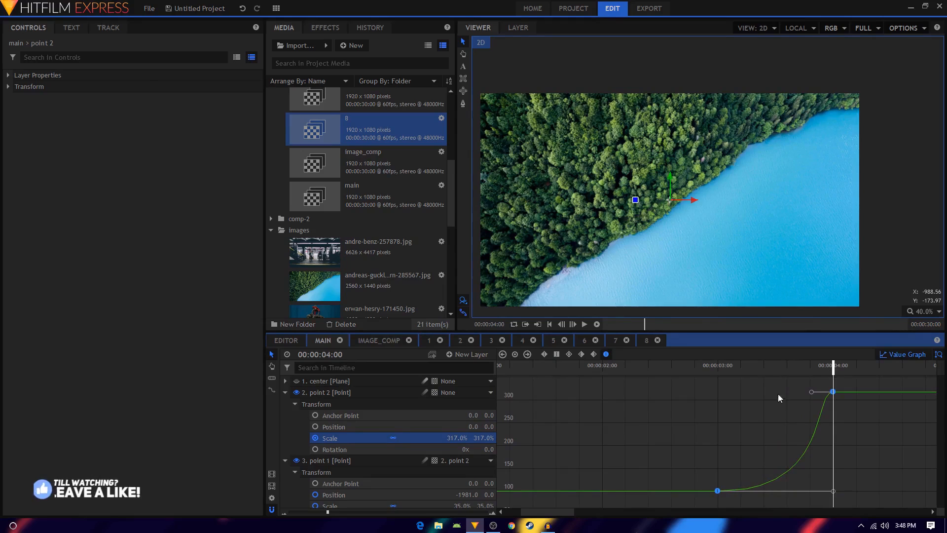
click(894, 354)
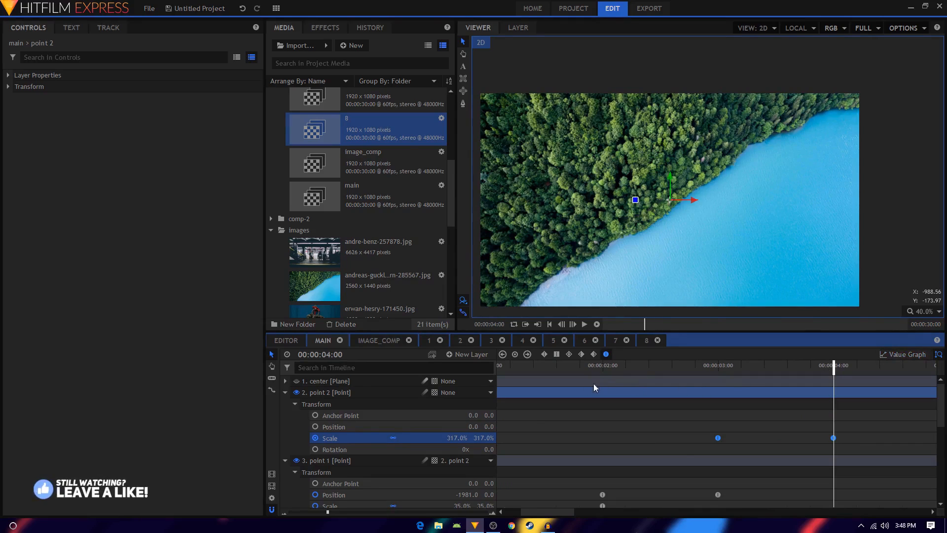
Step: Play the animation from near the start through the final zoom-in to review the motion
click(639, 367)
key(space)
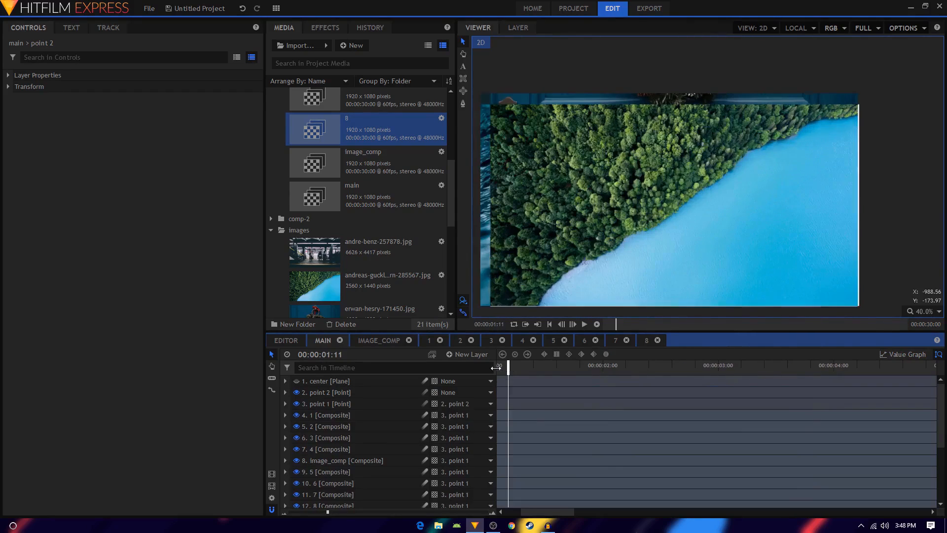
drag(435, 435, 288, 511)
drag(327, 512, 290, 512)
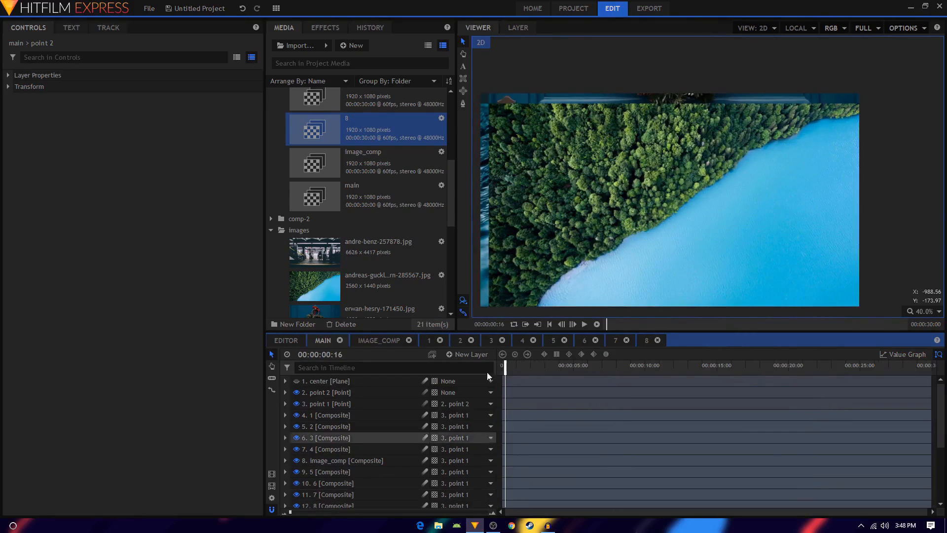
click(585, 325)
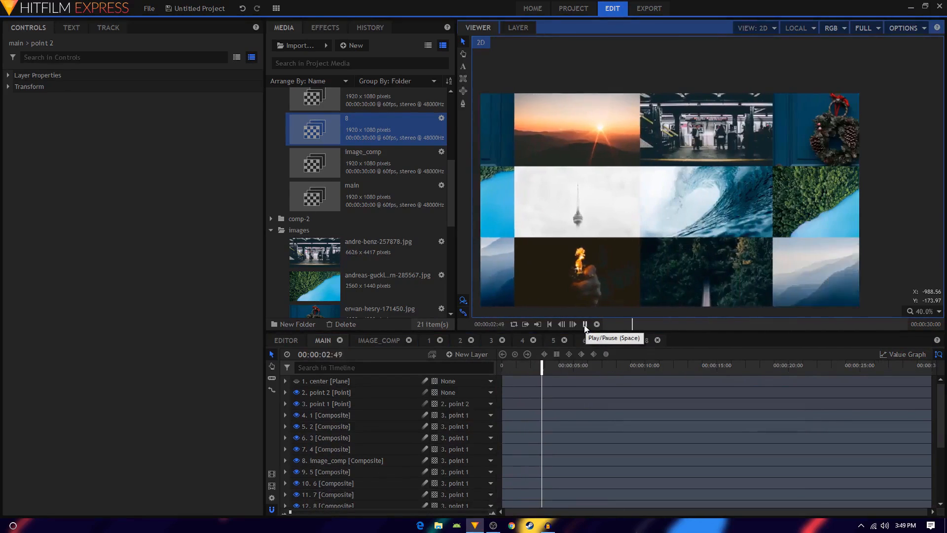
click(584, 324)
click(584, 325)
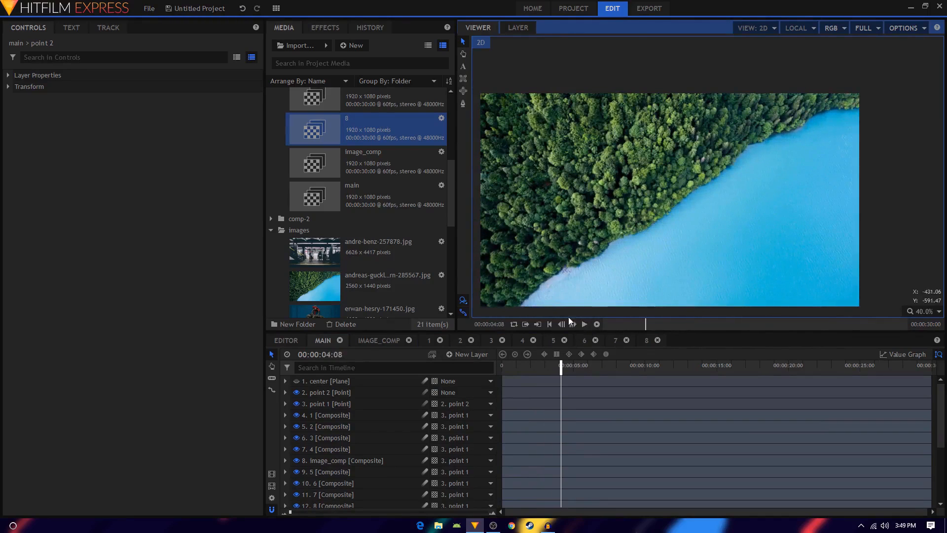
drag(633, 226, 660, 220)
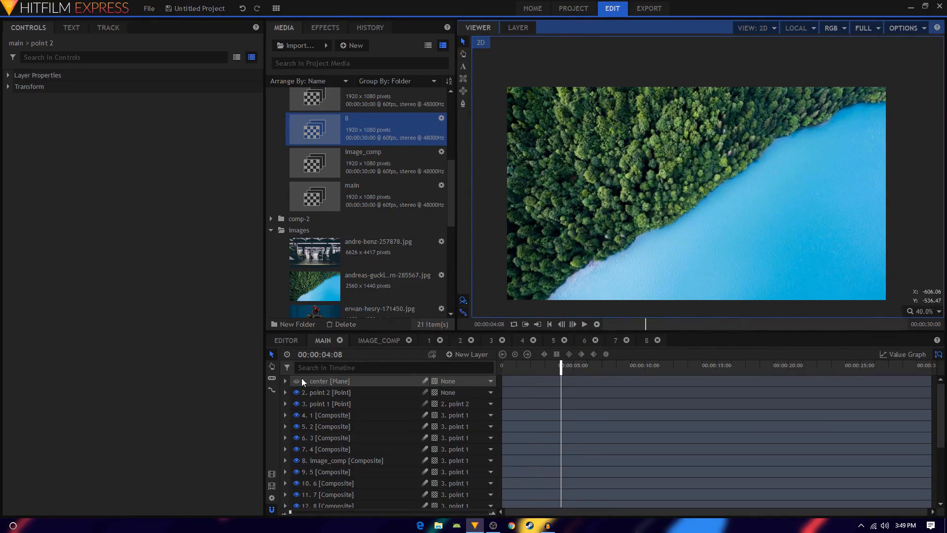
Step: Collapse the comp-1 and images folders in the project media and inspect the image grid at 00:00:03:06
scroll(375, 207, up, 5)
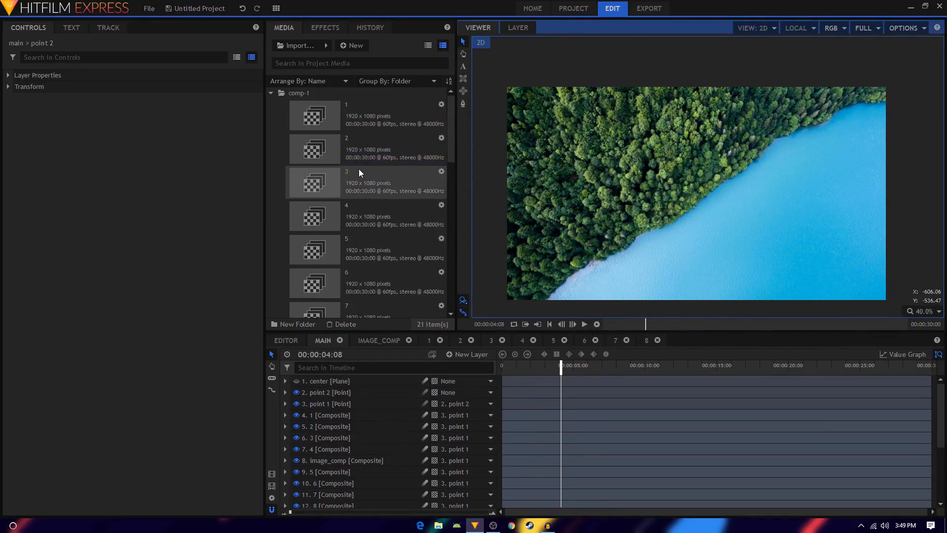
click(271, 93)
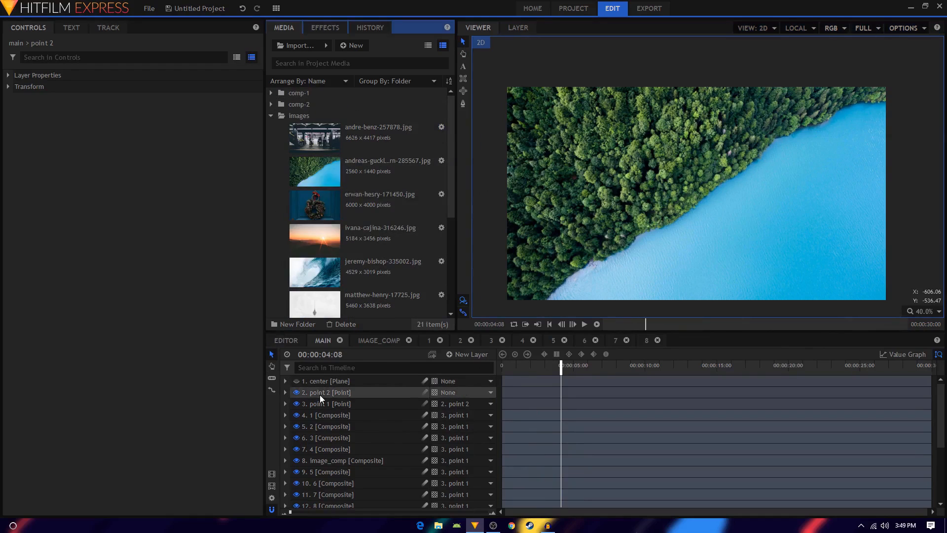
click(345, 380)
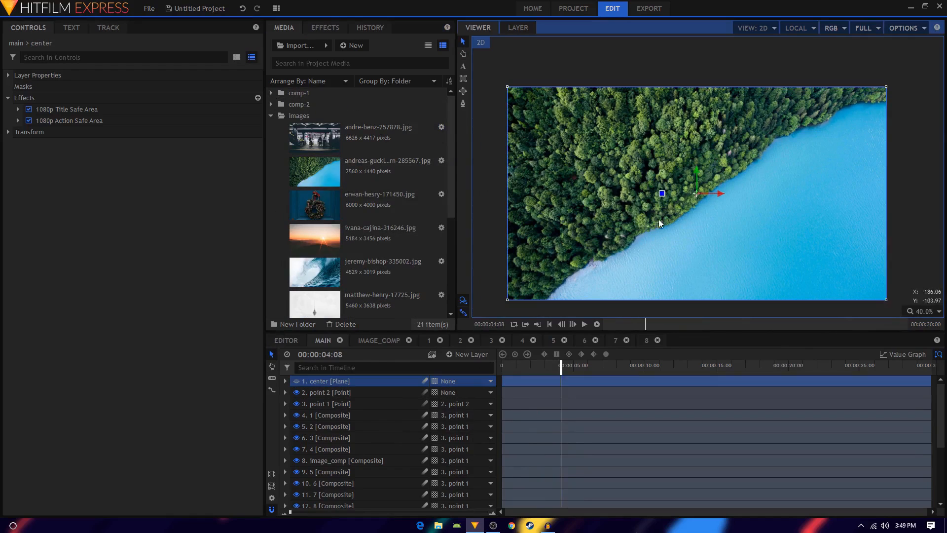
click(341, 459)
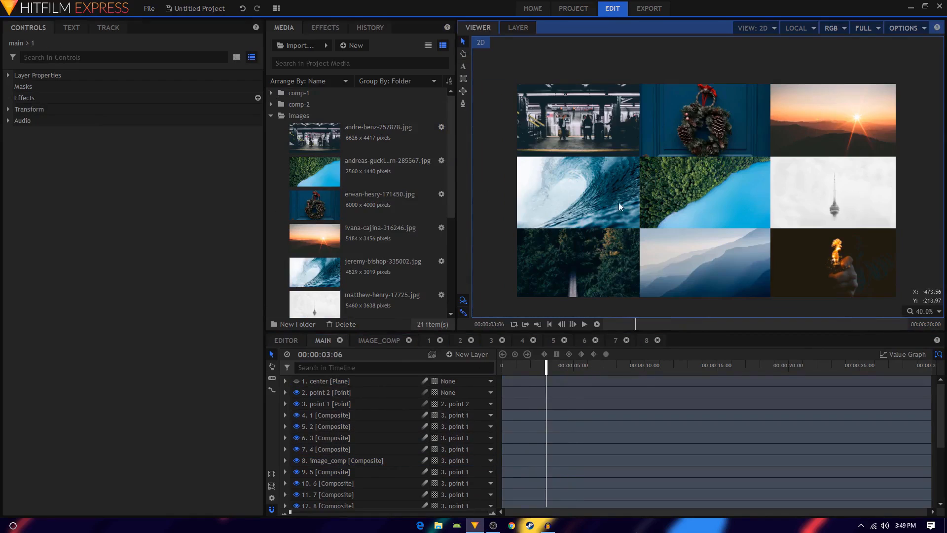
click(357, 460)
click(357, 415)
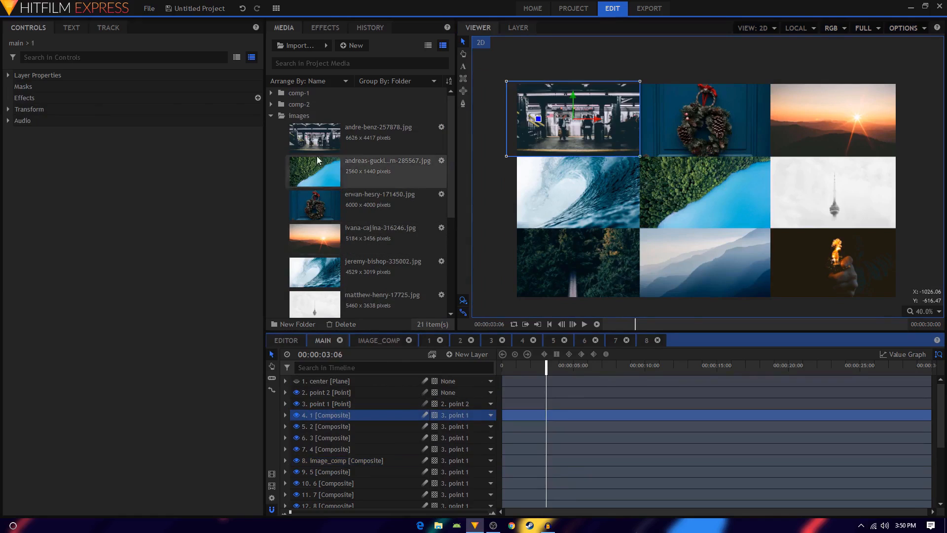
click(270, 115)
Step: Expand the comp-1 folder and select the composites 1 and image_comp
click(302, 94)
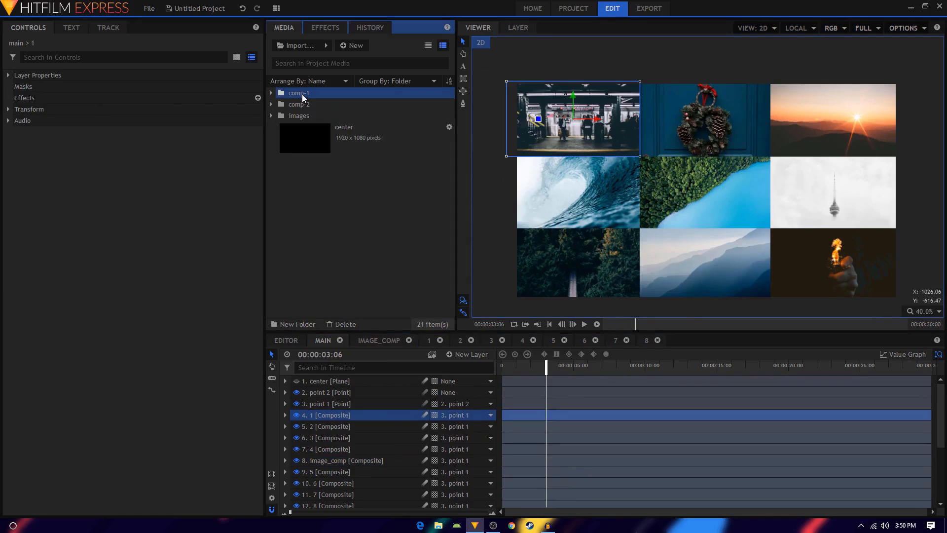
click(271, 93)
click(335, 109)
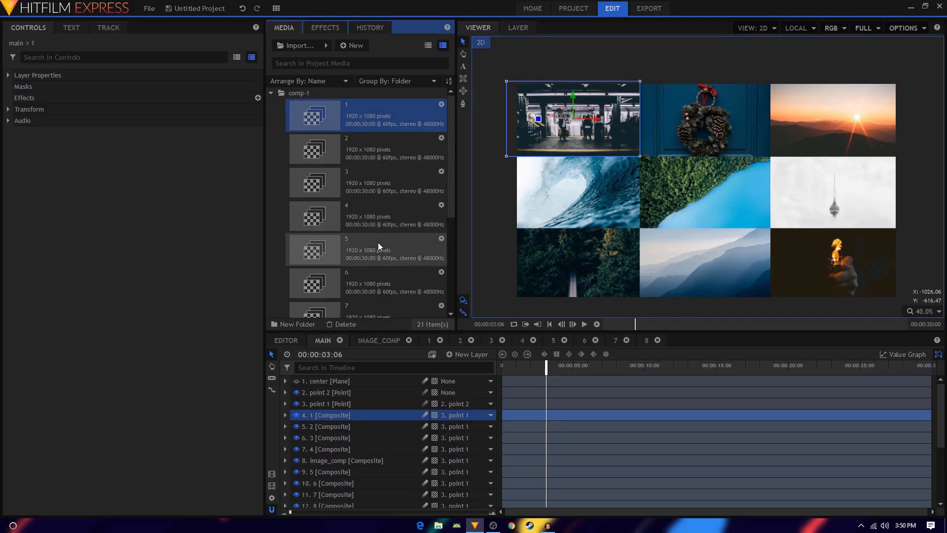
scroll(371, 259, down, 3)
click(362, 200)
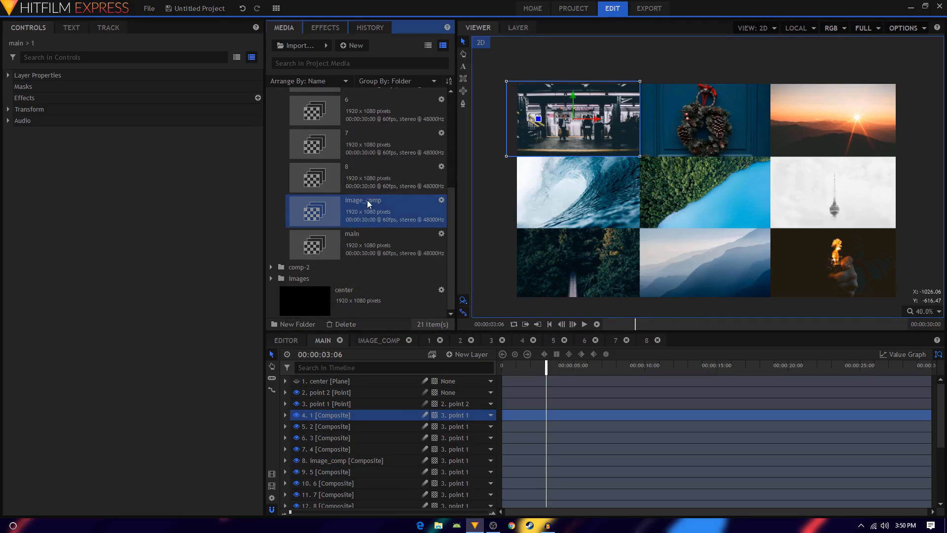
right_click(354, 214)
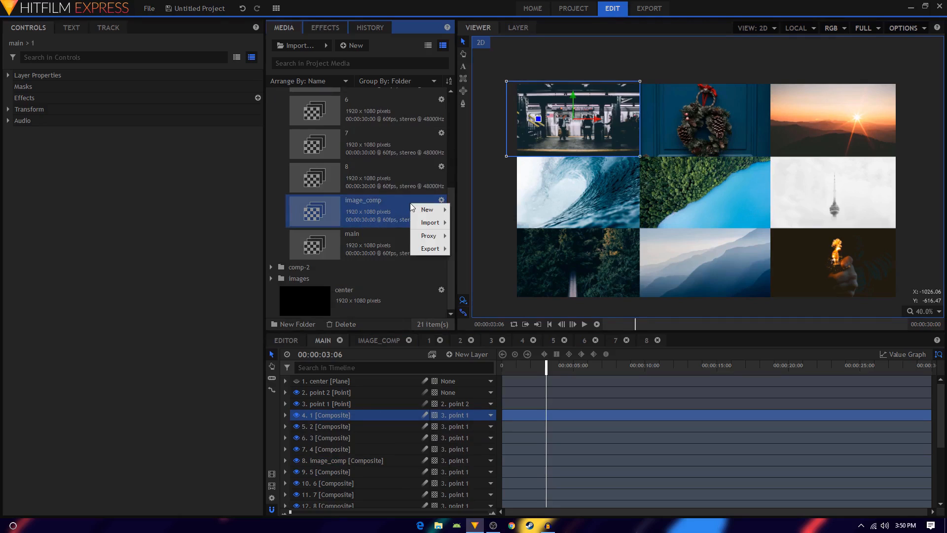
key(Escape)
scroll(371, 212, up, 3)
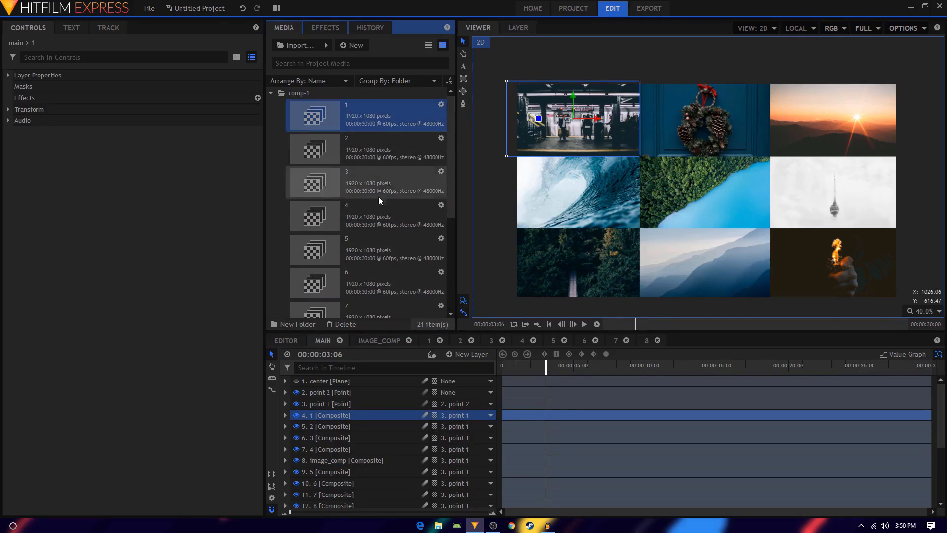
scroll(377, 203, down, 3)
right_click(379, 209)
key(Escape)
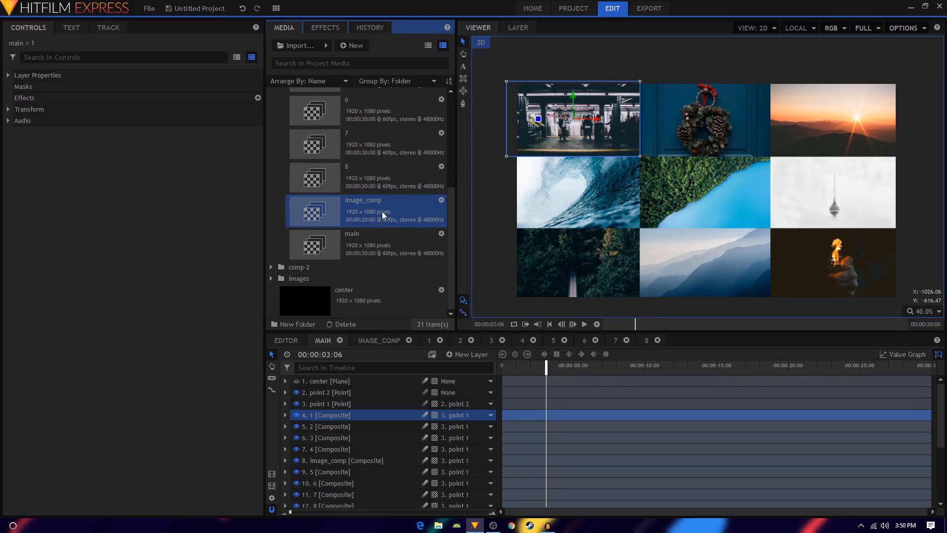
Step: Copy the composites 1 and image_comp from comp-1 into the comp-2 folder and expand that folder
scroll(382, 211, up, 5)
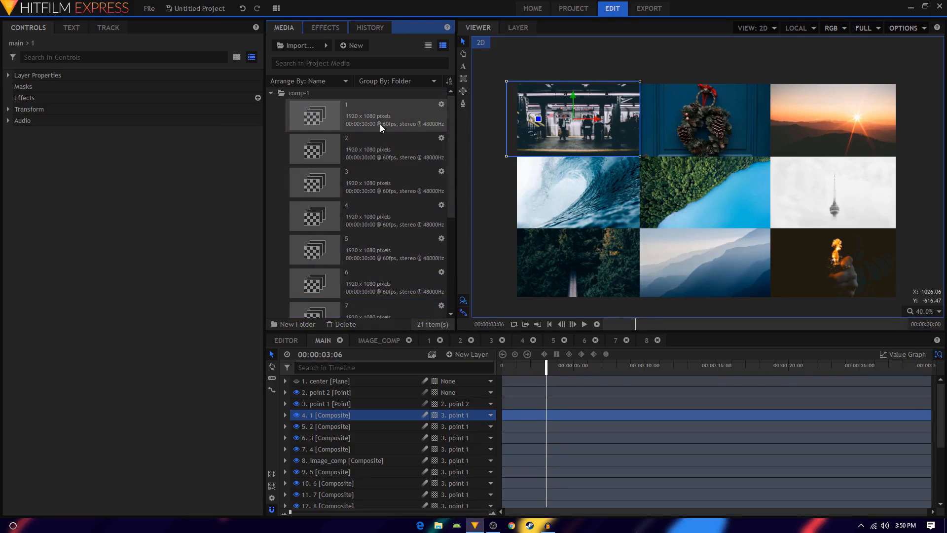
scroll(374, 182, down, 2)
scroll(377, 208, down, 2)
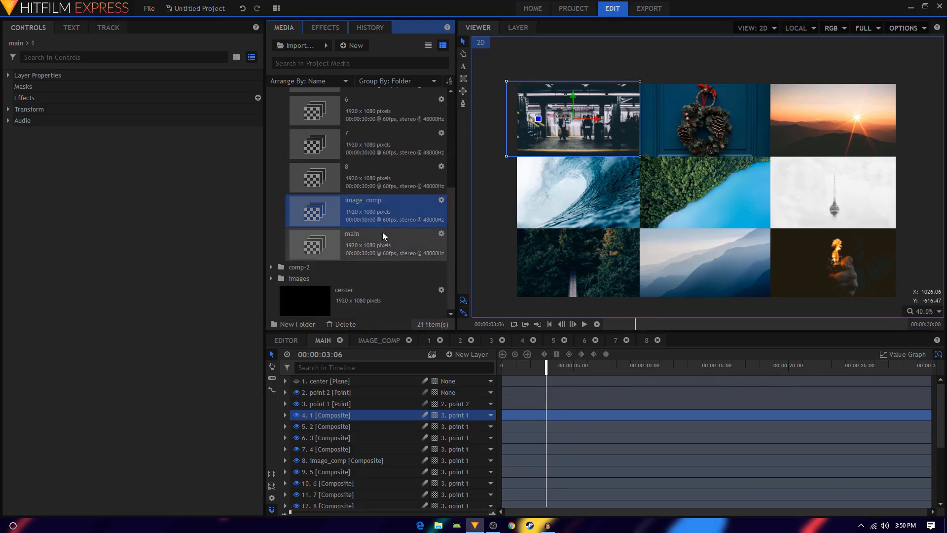
scroll(377, 211, up, 5)
click(356, 118)
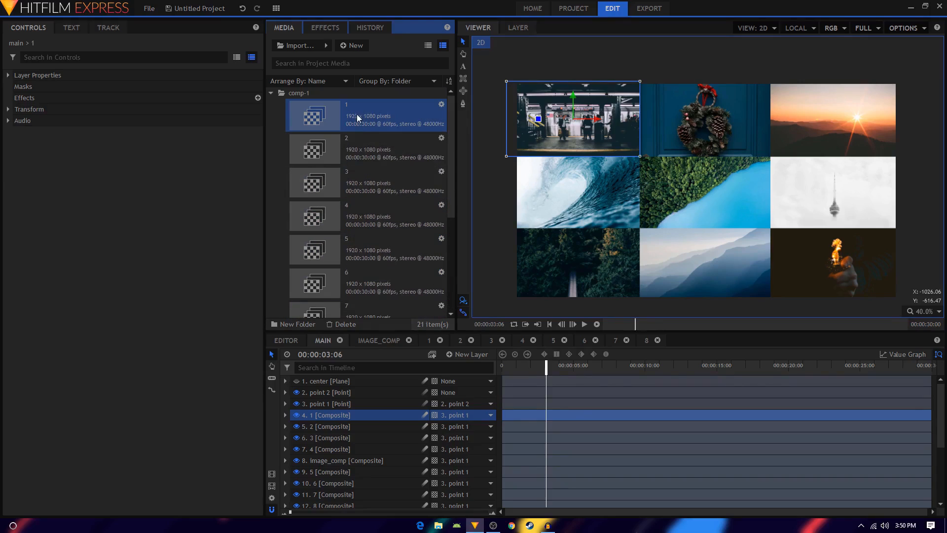
click(272, 93)
click(291, 104)
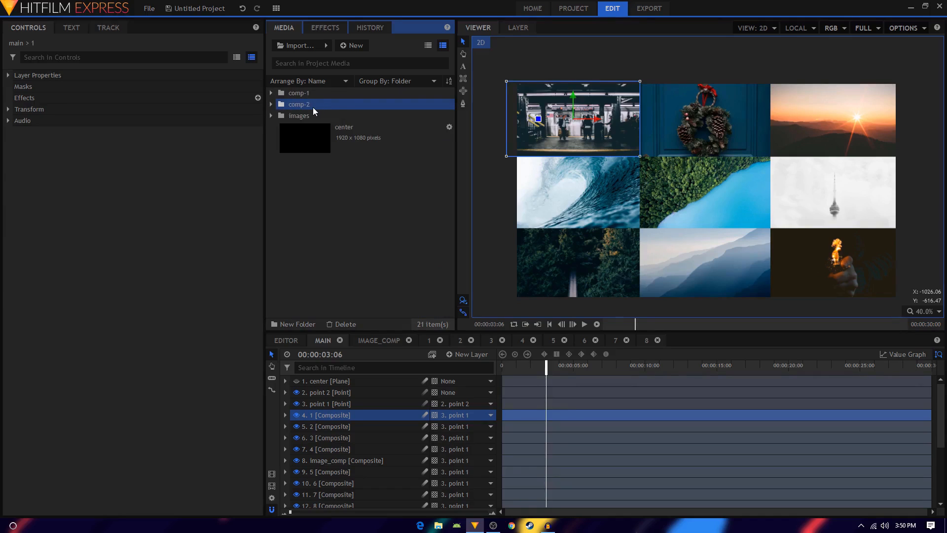
double_click(312, 107)
Step: Rename the copied composite 1 in the comp-2 folder as 1-second
click(357, 135)
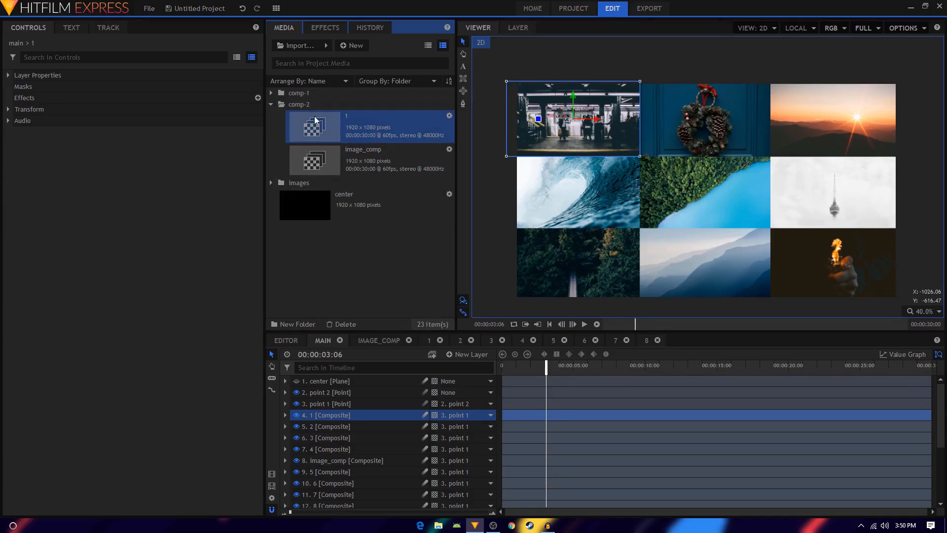
right_click(380, 131)
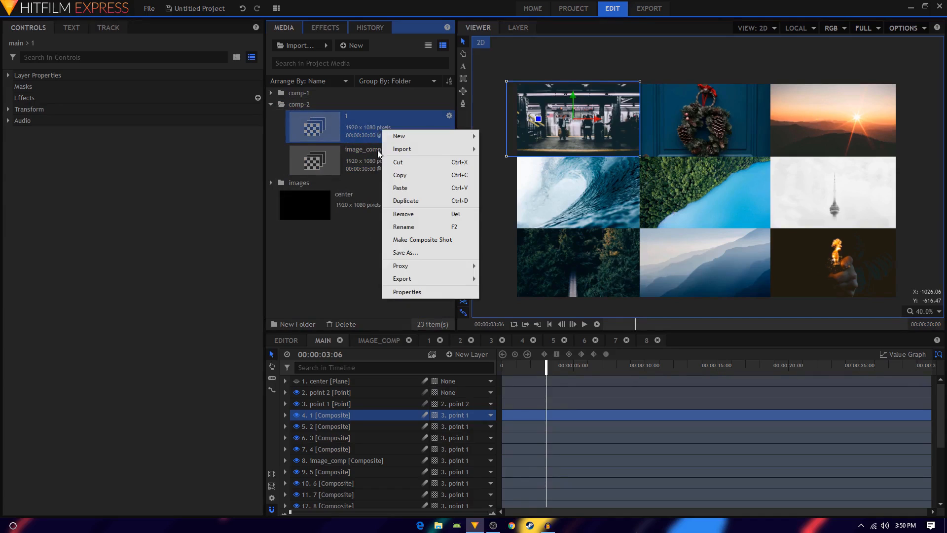
click(404, 227)
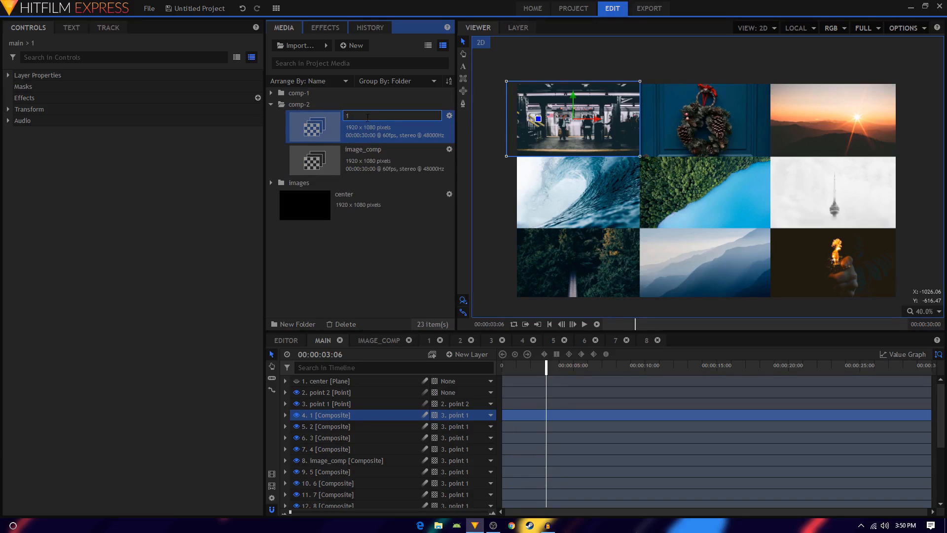
text(-s)
text(lide)
key(BackSpace)
key(BackSpace)
key(BackSpace)
key(BackSpace)
key(Return)
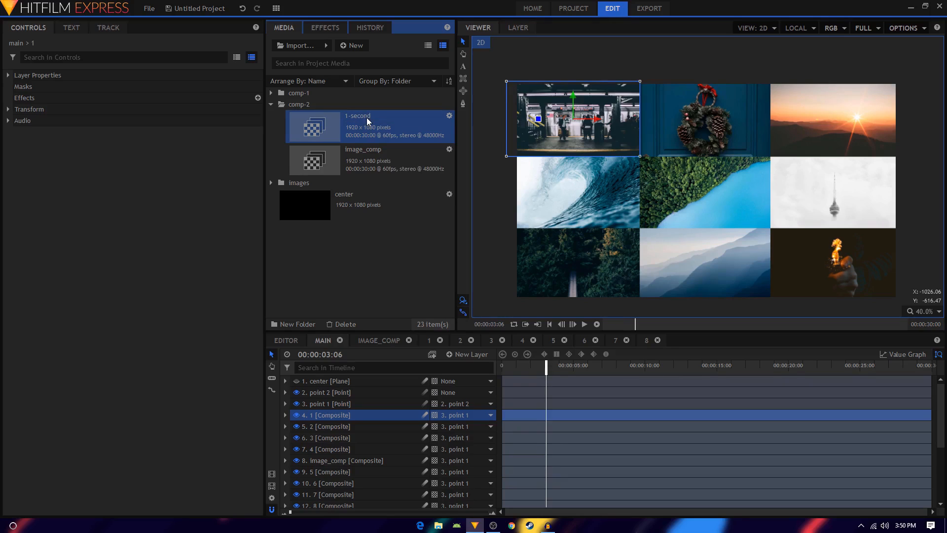
Step: Rename the copied image_comp in the comp-2 folder as image_comp-second
click(391, 155)
right_click(395, 160)
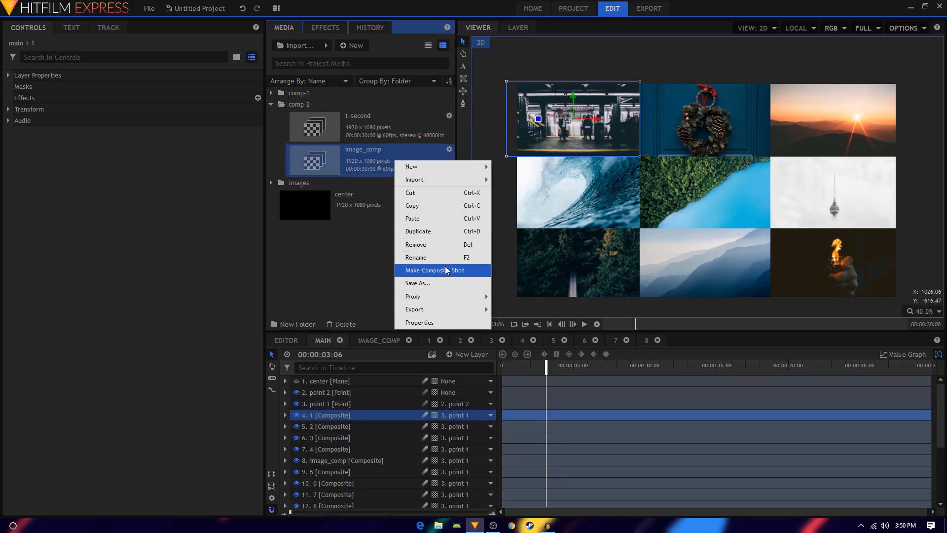
click(416, 256)
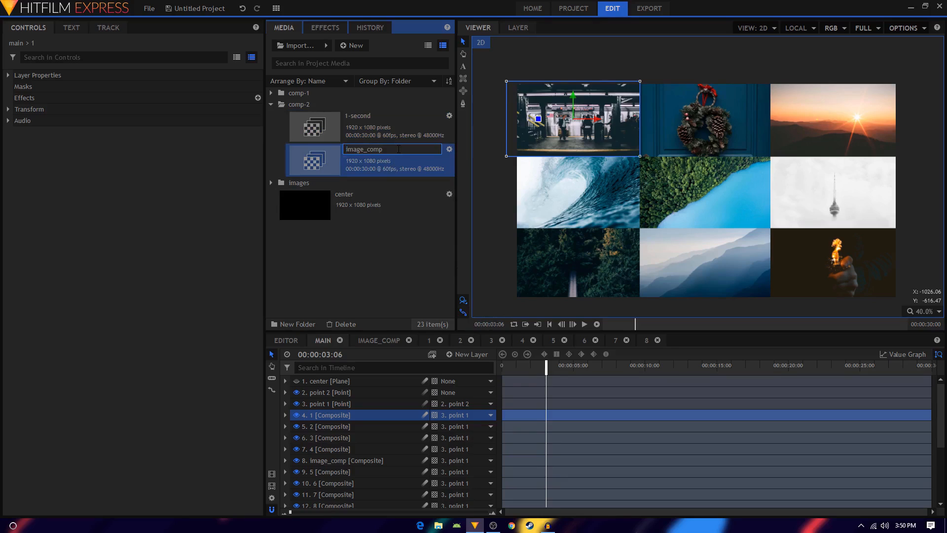
text(-second)
key(Return)
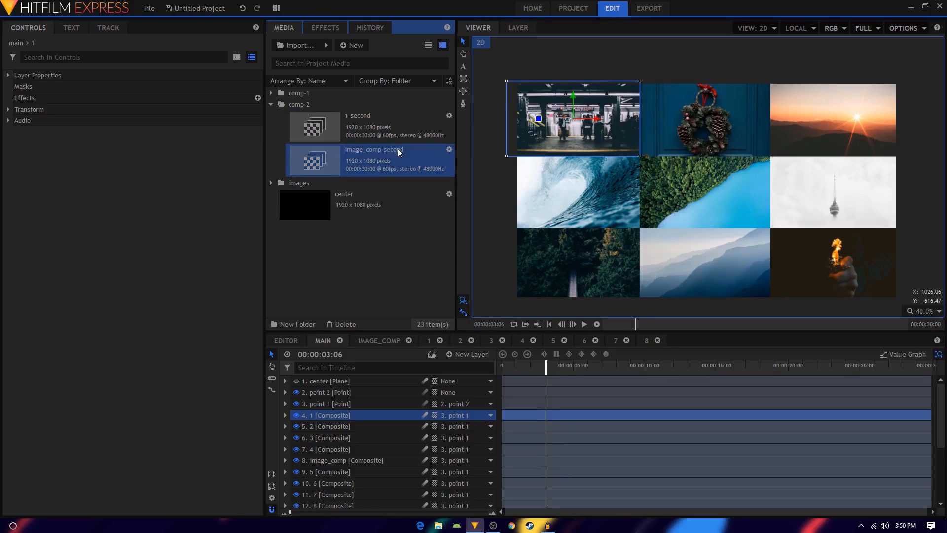
click(386, 289)
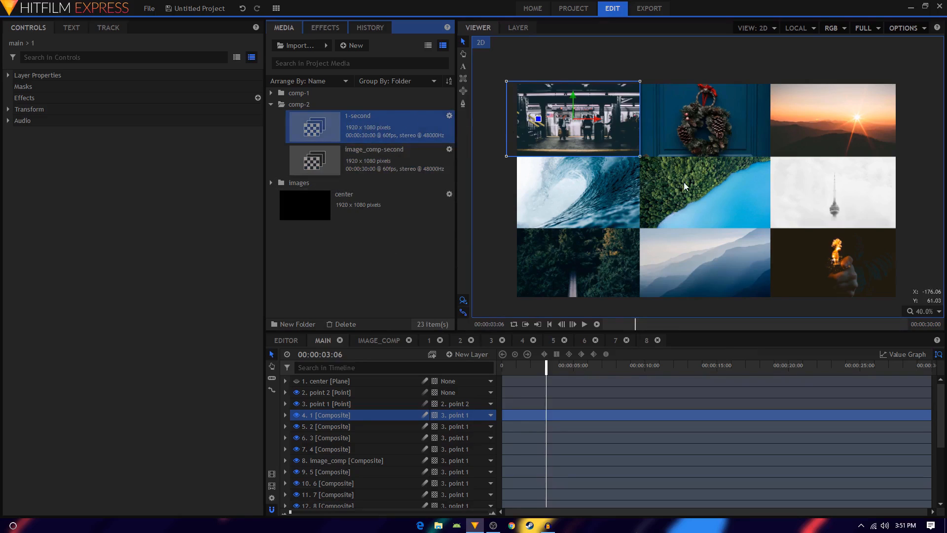
Step: Open the 1-second composite and delete its subway image layer from the timeline
double_click(366, 129)
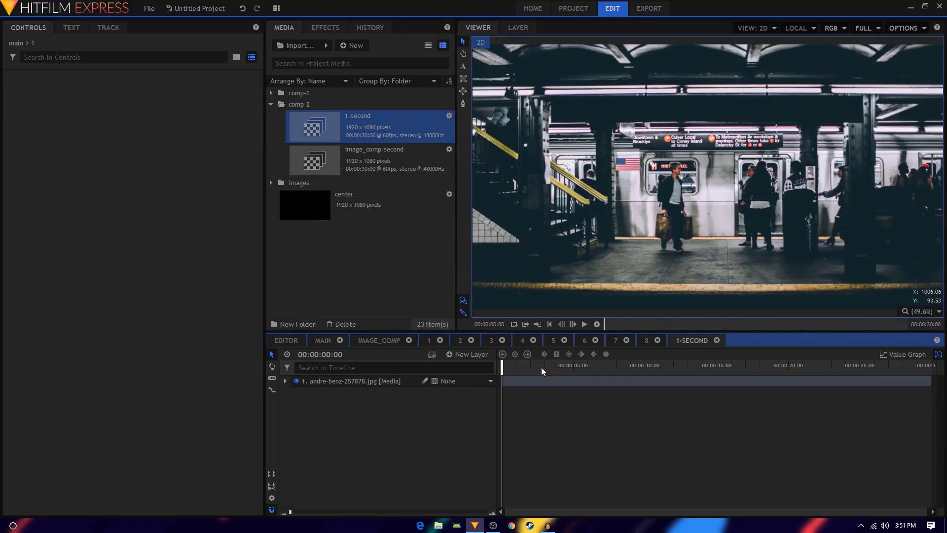
click(381, 382)
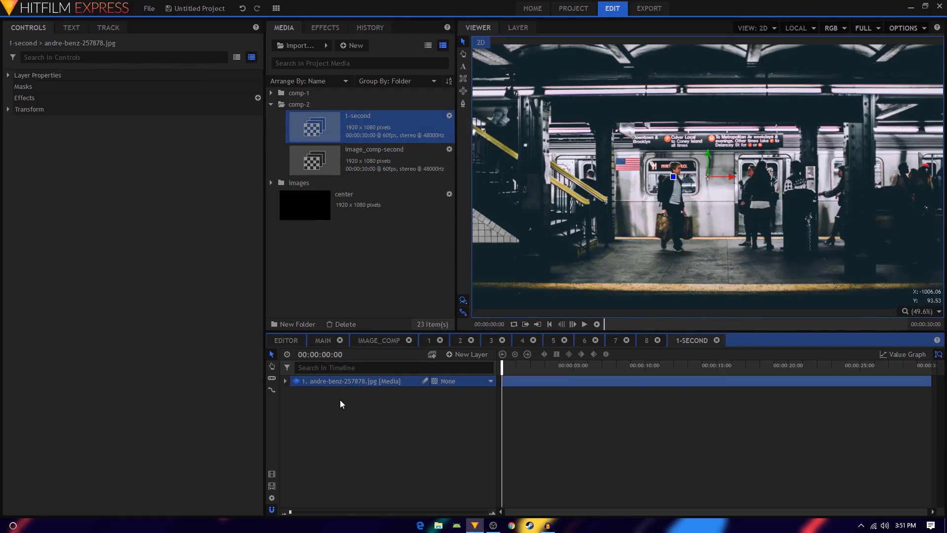
key(Delete)
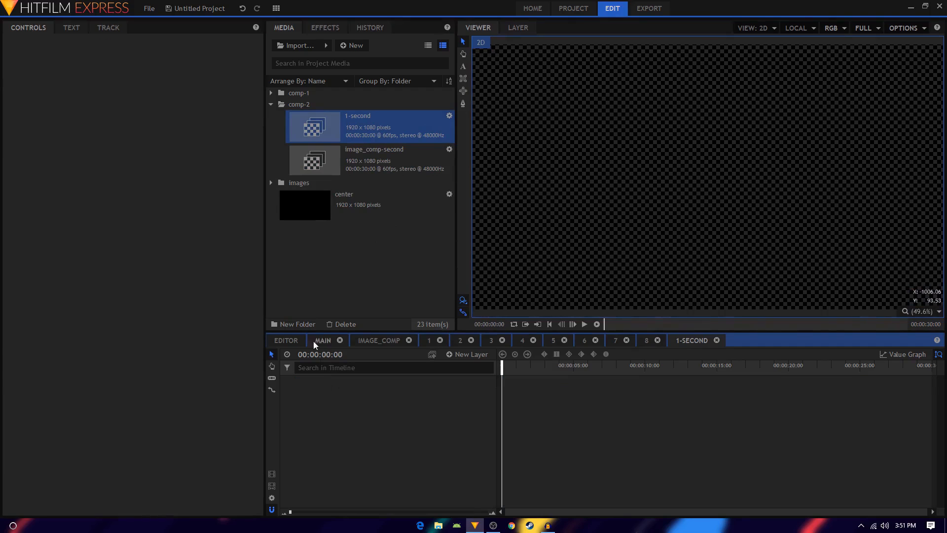
Step: Add the aerial forest-and-lake image to the 1-second composite and scale it to 76%
click(271, 182)
drag(357, 237, 324, 390)
click(285, 381)
click(294, 415)
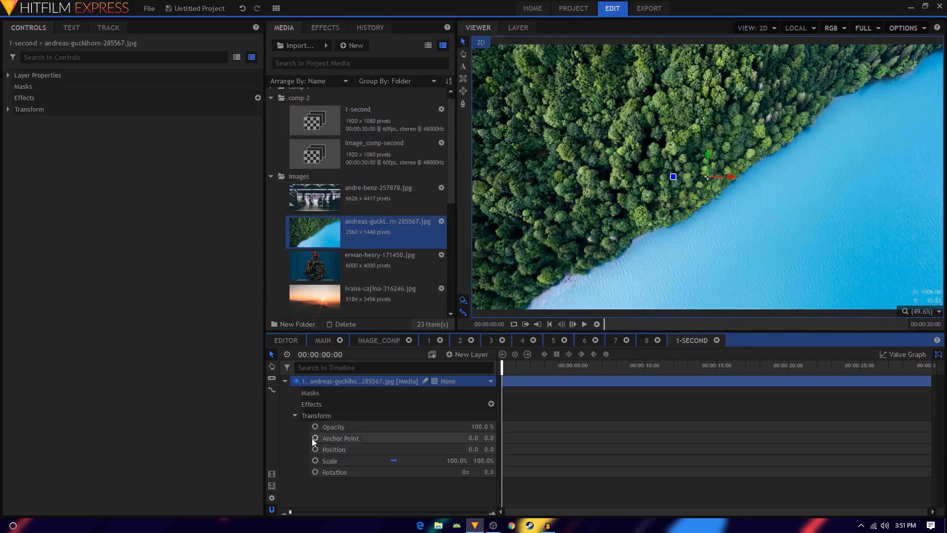
mouse_move(462, 461)
mouse_down()
mouse_move(442, 461)
mouse_move(465, 461)
mouse_up()
scroll(683, 285, down, 2)
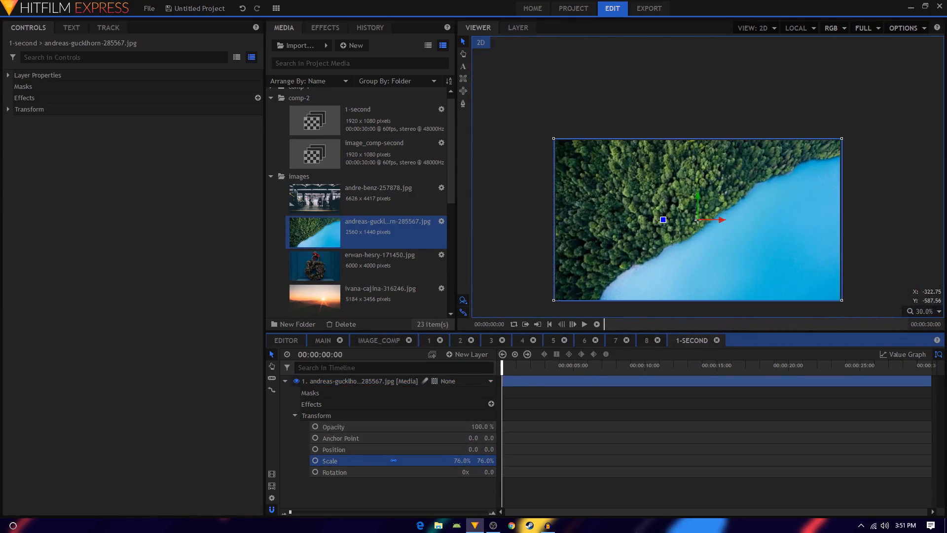
click(285, 381)
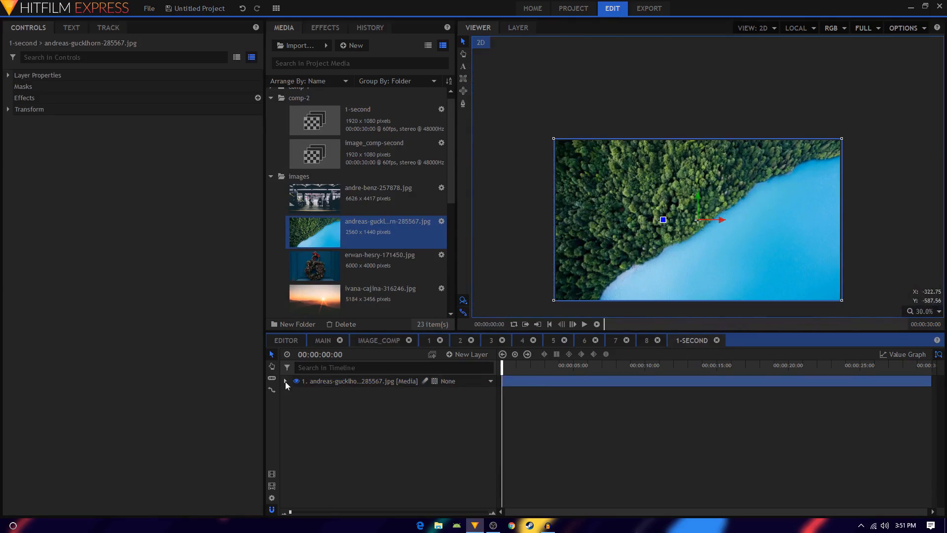
Step: Insert the 1-second composite directly above composite 1 in the main timeline and parent it to point 1
click(317, 340)
click(348, 416)
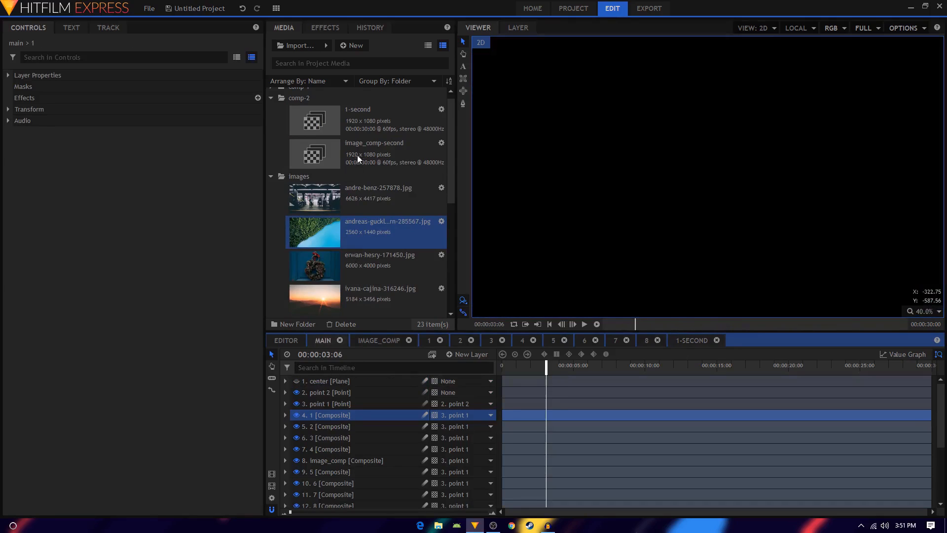
click(372, 124)
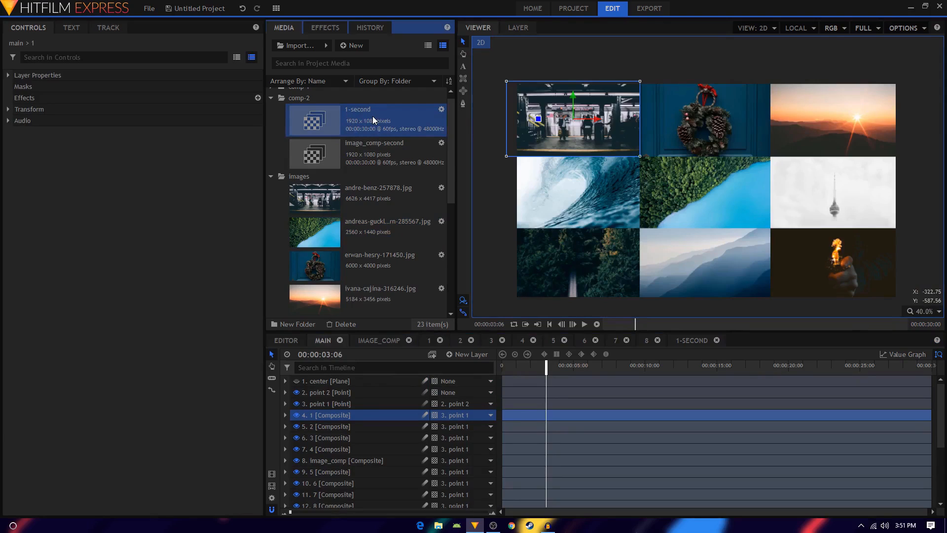
drag(374, 119, 323, 405)
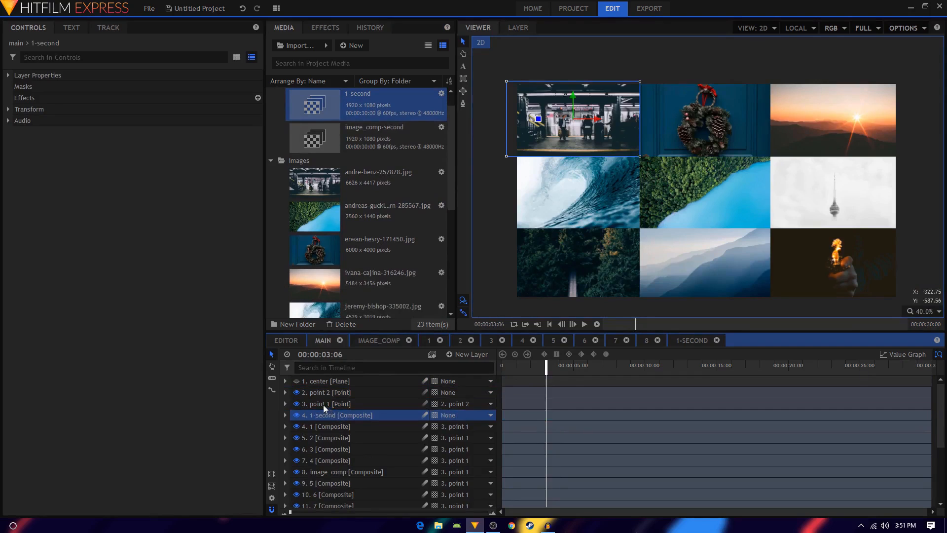
click(463, 418)
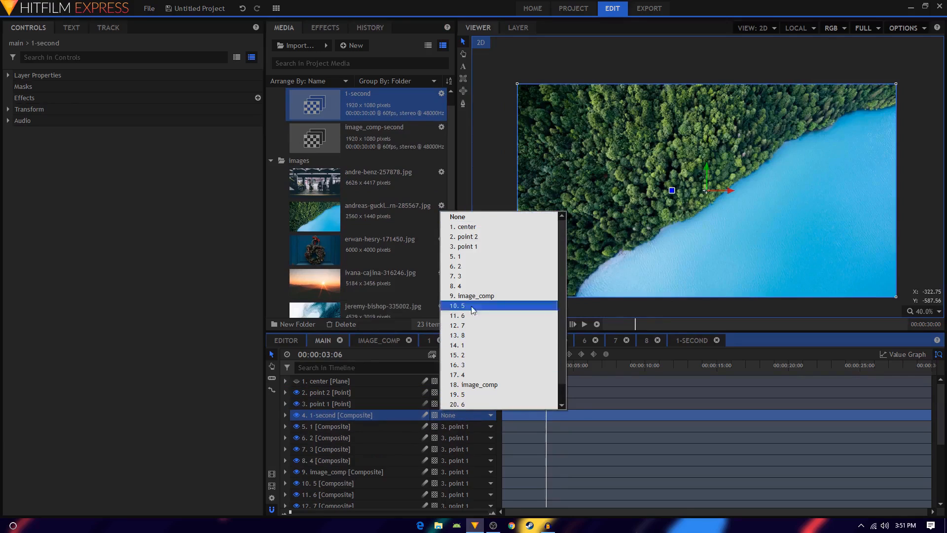
click(471, 247)
Step: Copy the Position property of the composite 1 layer below 1-second, and delete that layer
click(337, 426)
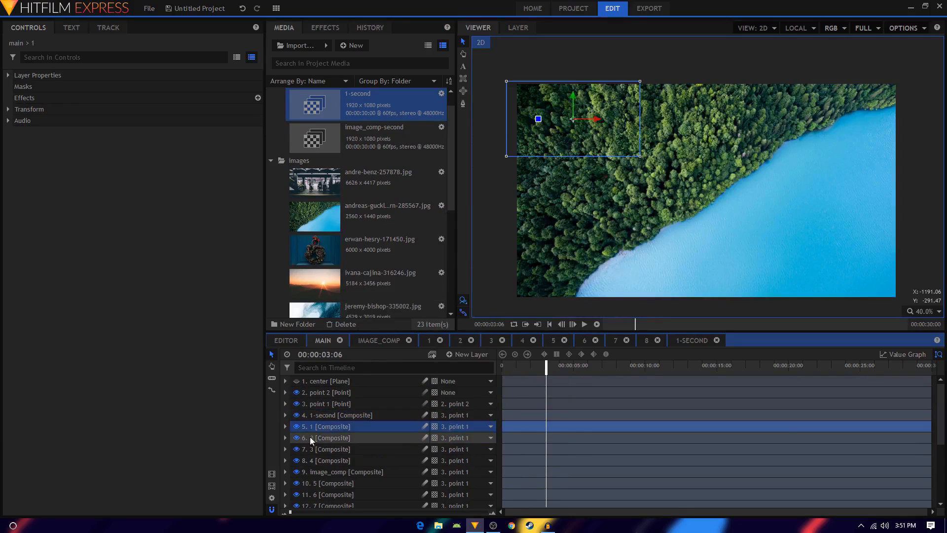
click(286, 426)
scroll(315, 439, down, 1)
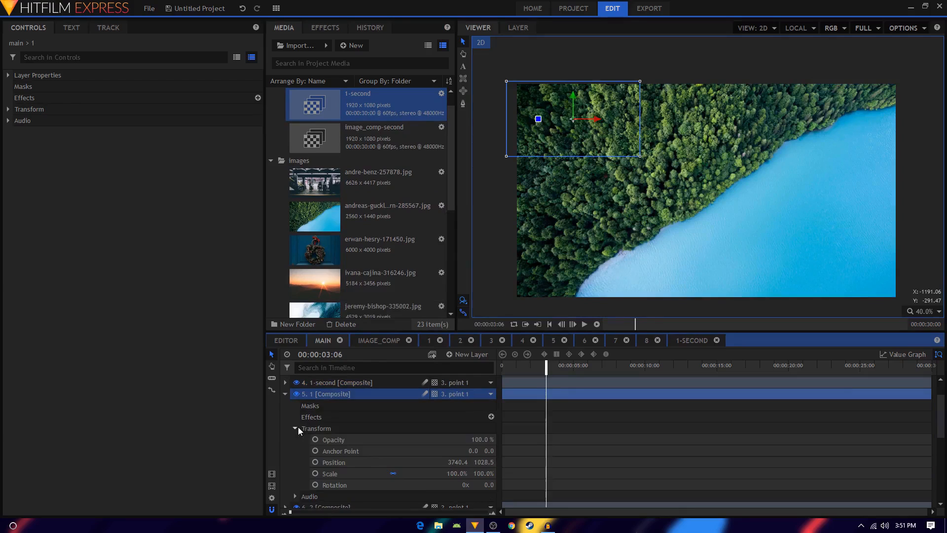
click(343, 463)
right_click(343, 462)
click(369, 483)
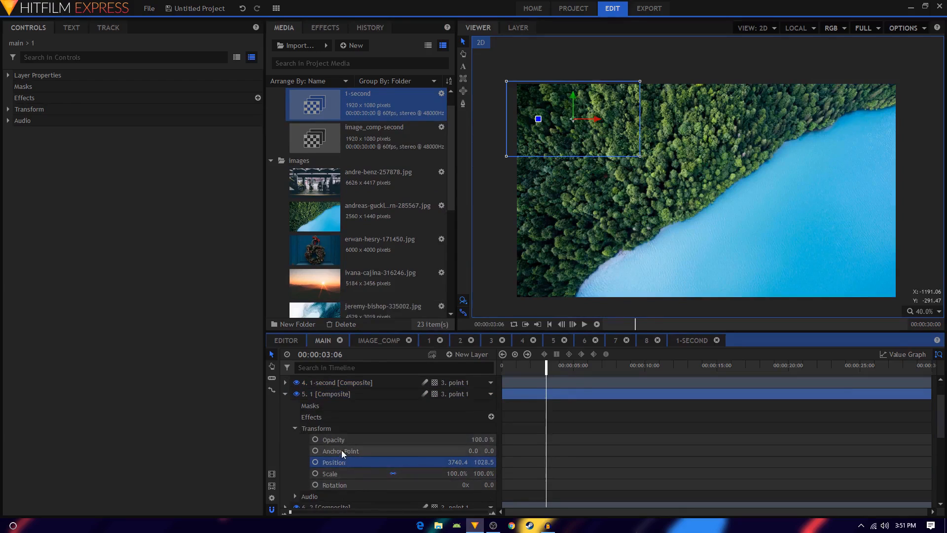
click(327, 397)
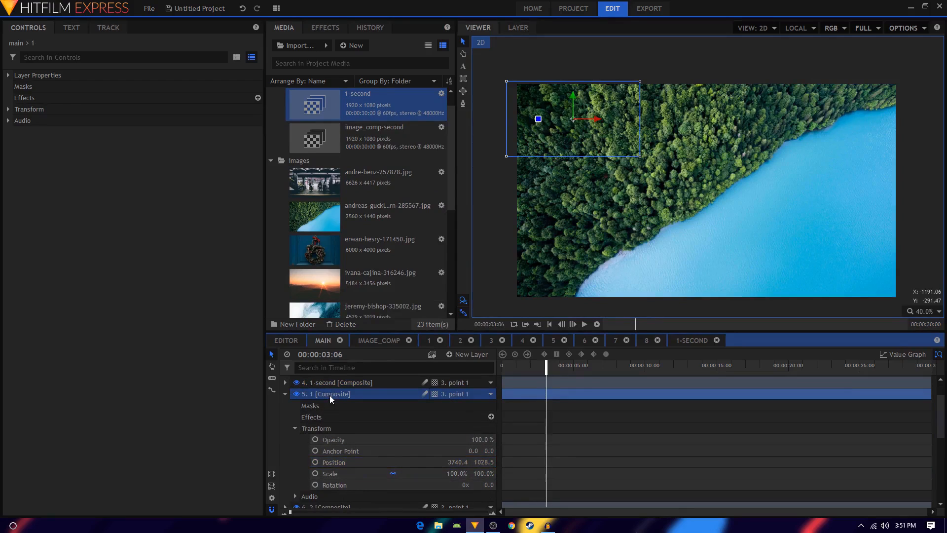
key(Delete)
Step: Paste the copied position onto the 1-second layer and set its scale to 100%
click(344, 429)
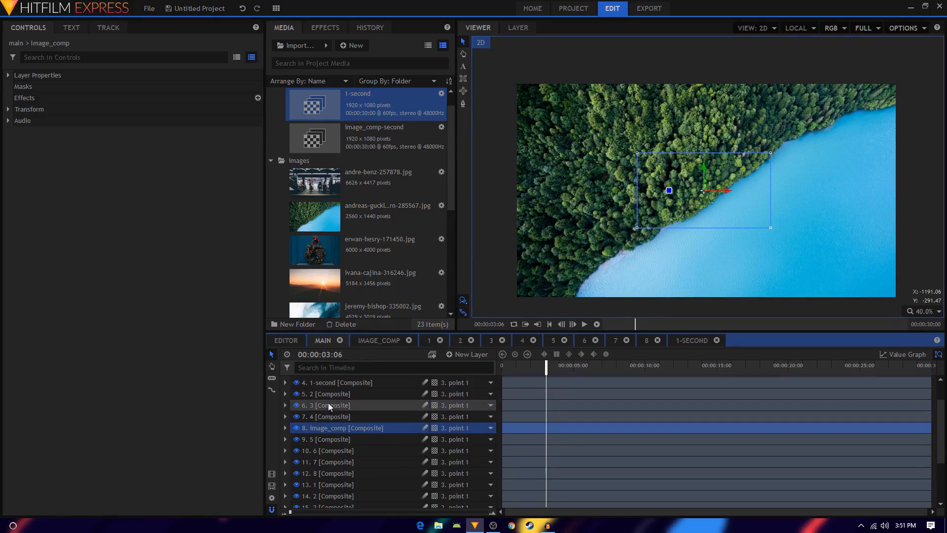
click(332, 385)
scroll(350, 390, up, 3)
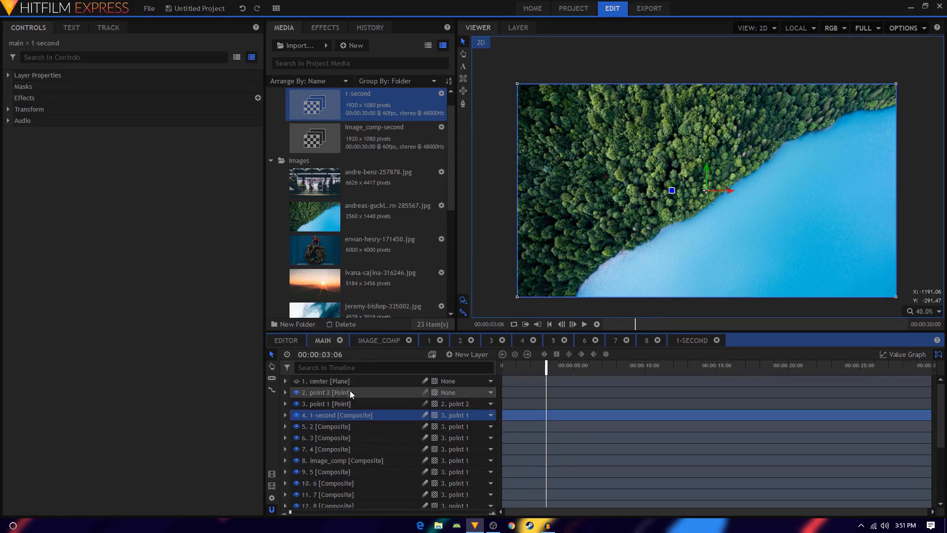
click(285, 415)
click(295, 449)
click(345, 482)
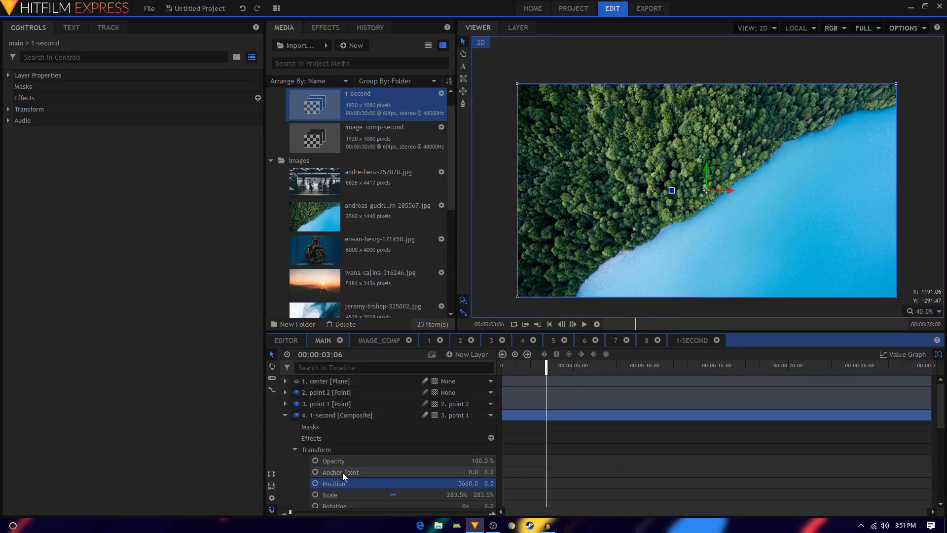
click(450, 495)
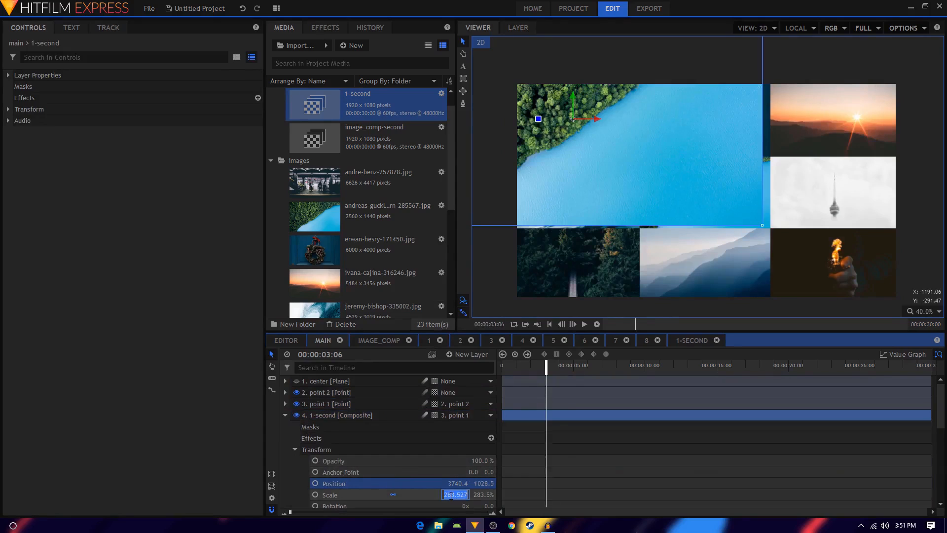
text(100)
key(Return)
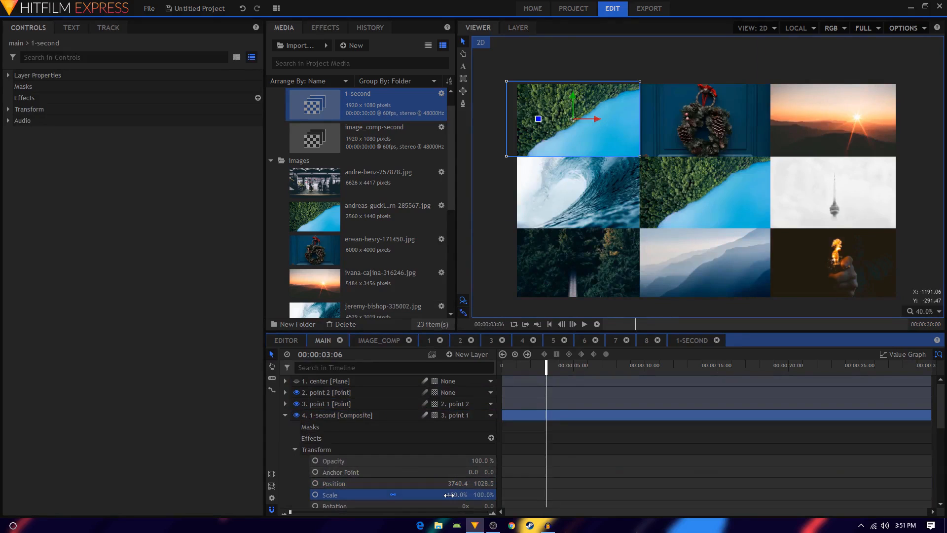
click(286, 416)
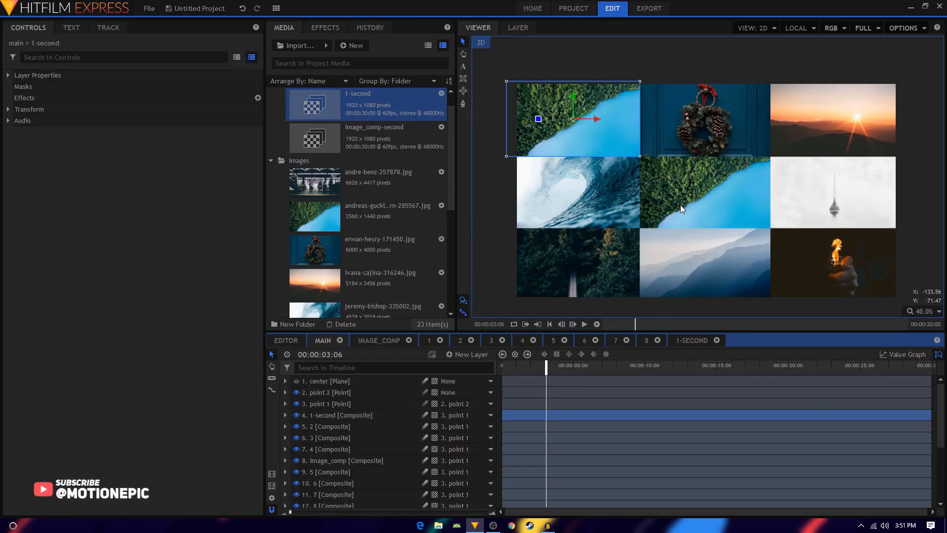
Step: Open the image_comp-second composite and delete its forest-and-lake image layer
click(680, 205)
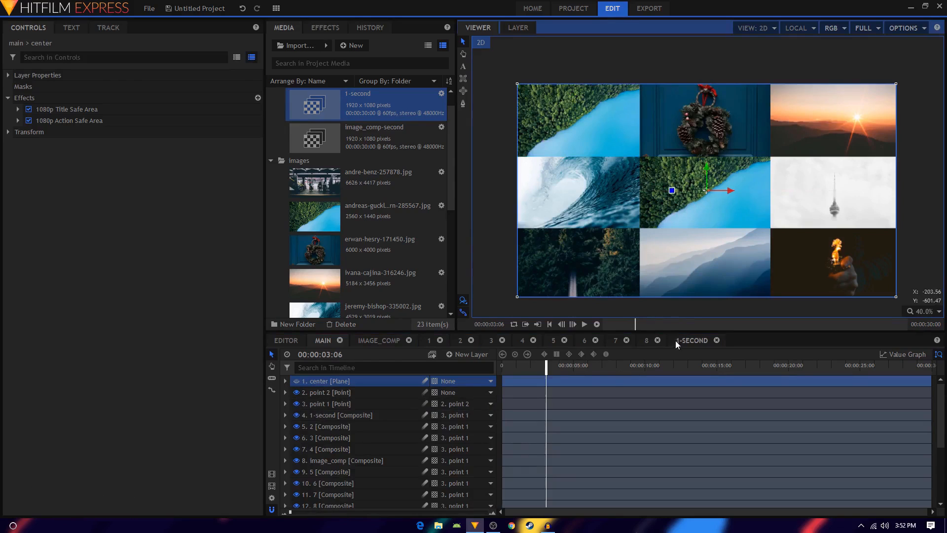
click(372, 144)
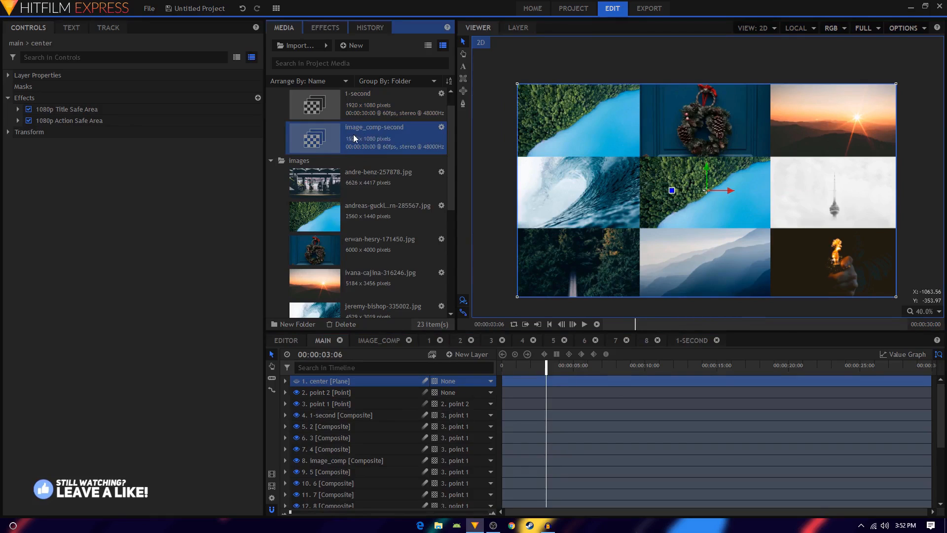
double_click(367, 131)
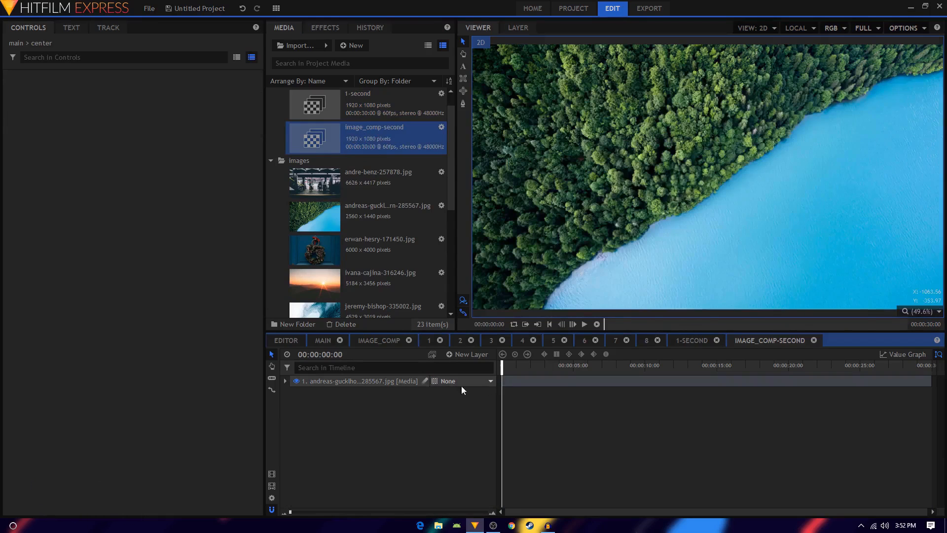
click(363, 382)
key(Delete)
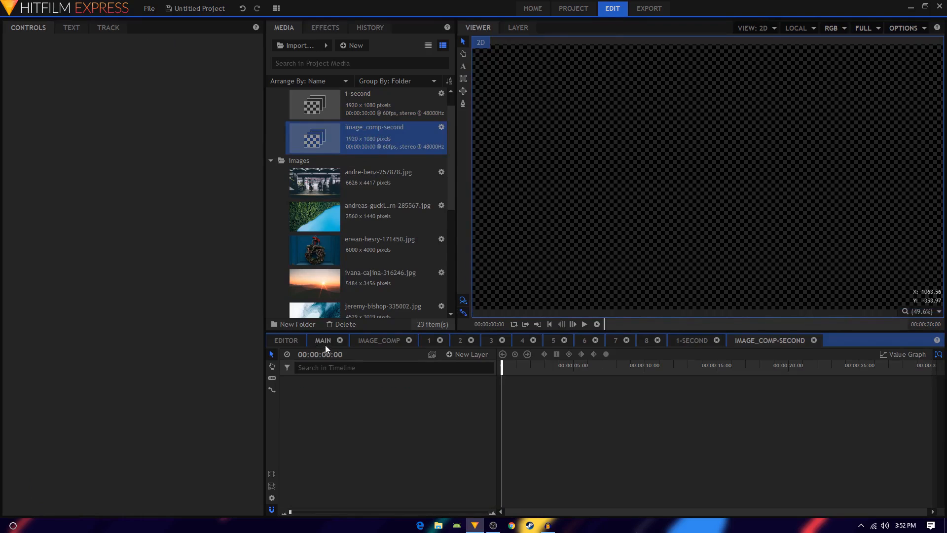
Step: Add the subway image to the image_comp-second composite and scale it to 30%
drag(358, 184, 350, 394)
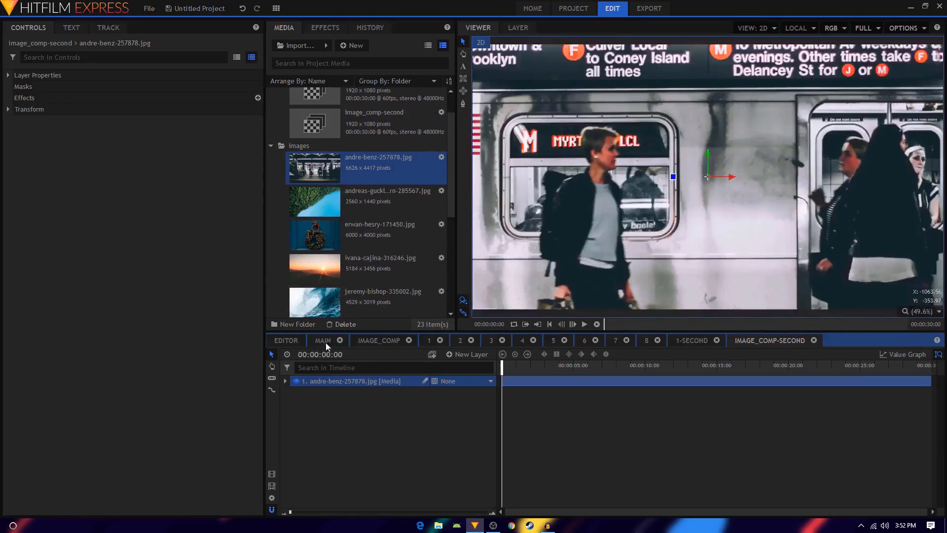
click(284, 380)
click(296, 416)
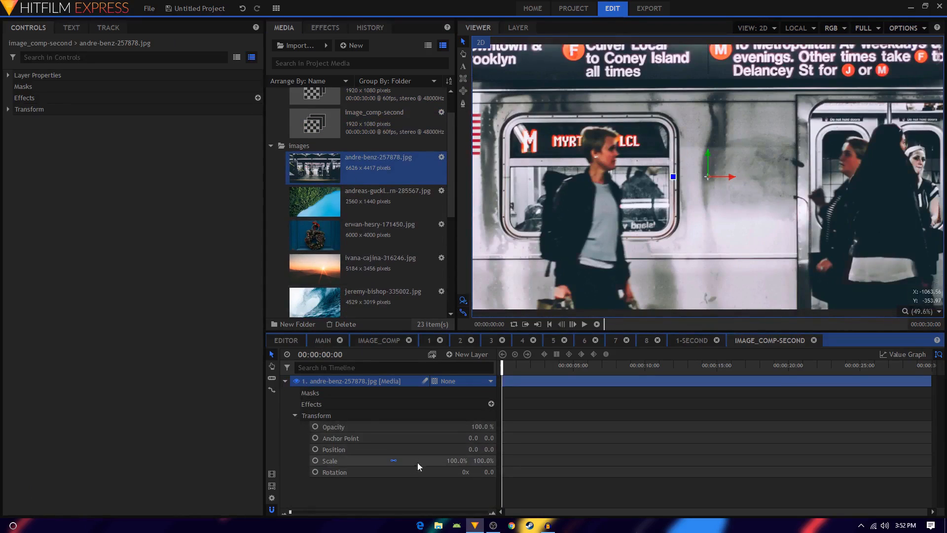
drag(456, 460, 441, 460)
scroll(641, 226, down, 1)
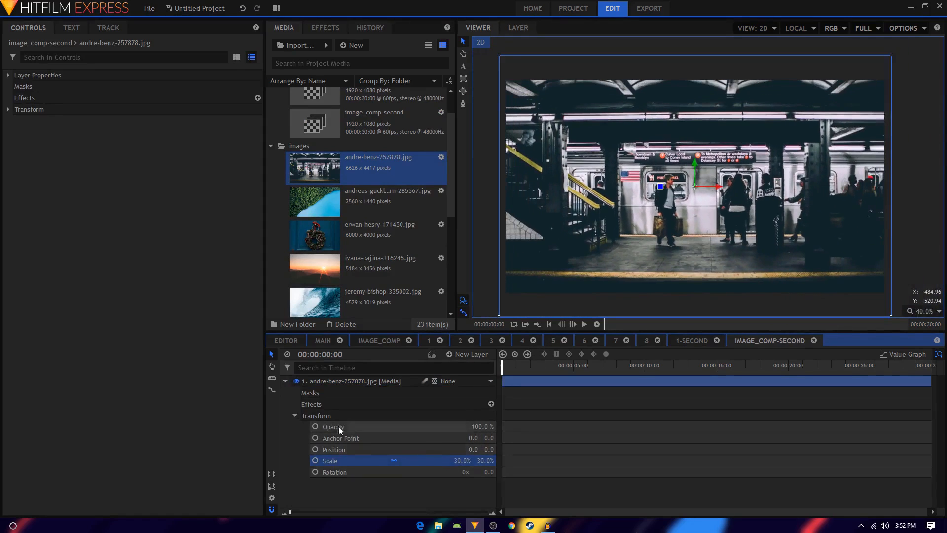
Step: Insert the image_comp-second composite directly above image_comp in the main timeline and parent it to point 1
click(325, 339)
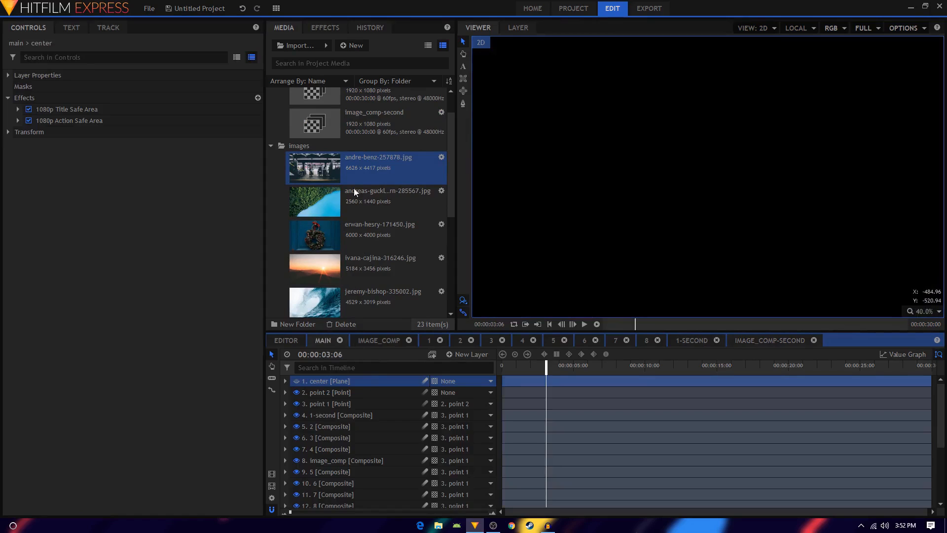
click(367, 125)
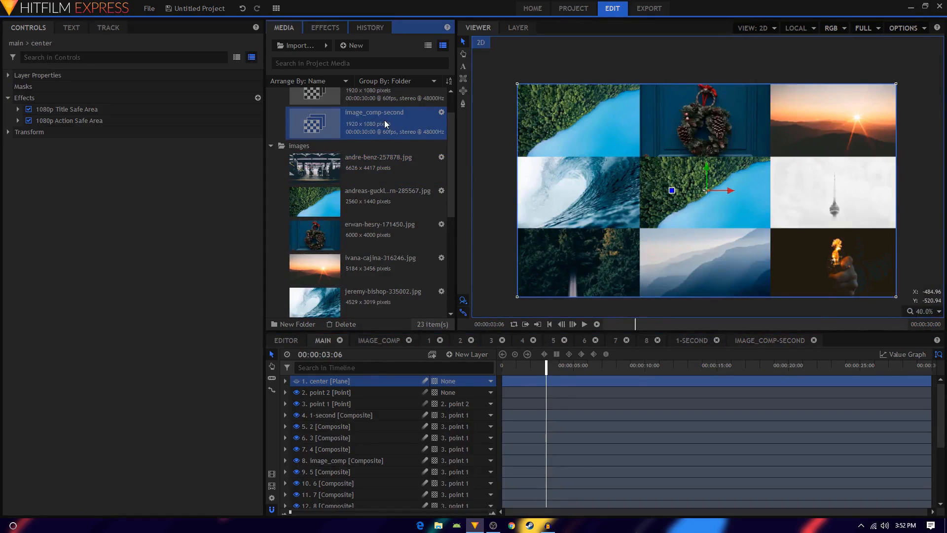
drag(386, 125, 329, 455)
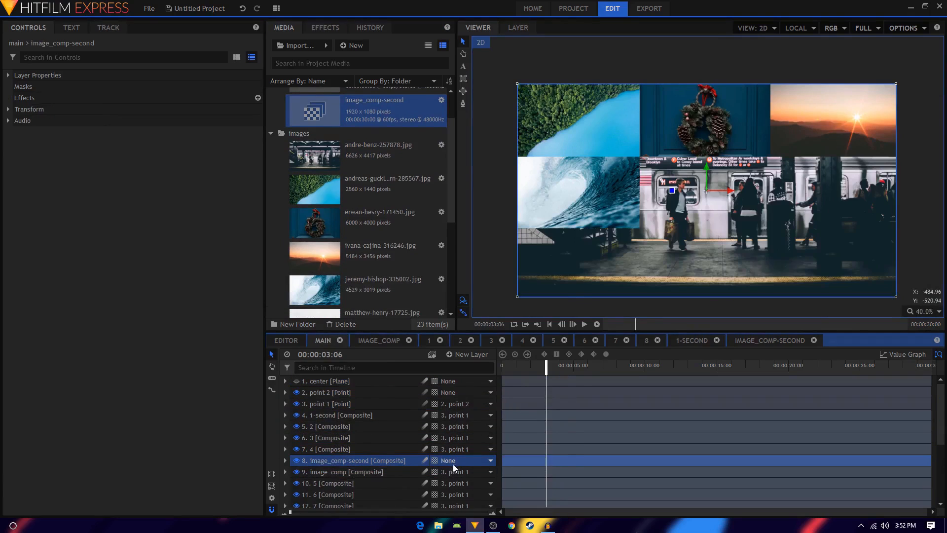
click(454, 461)
scroll(464, 411, down, 1)
click(478, 283)
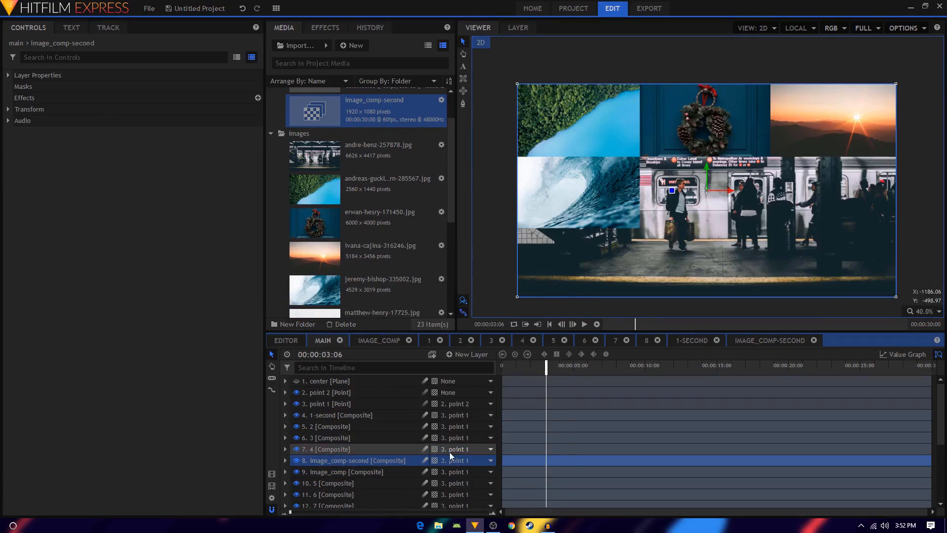
Step: Copy the Position property of the image_comp layer below image_comp-second, and delete that layer
click(333, 472)
scroll(340, 458, down, 1)
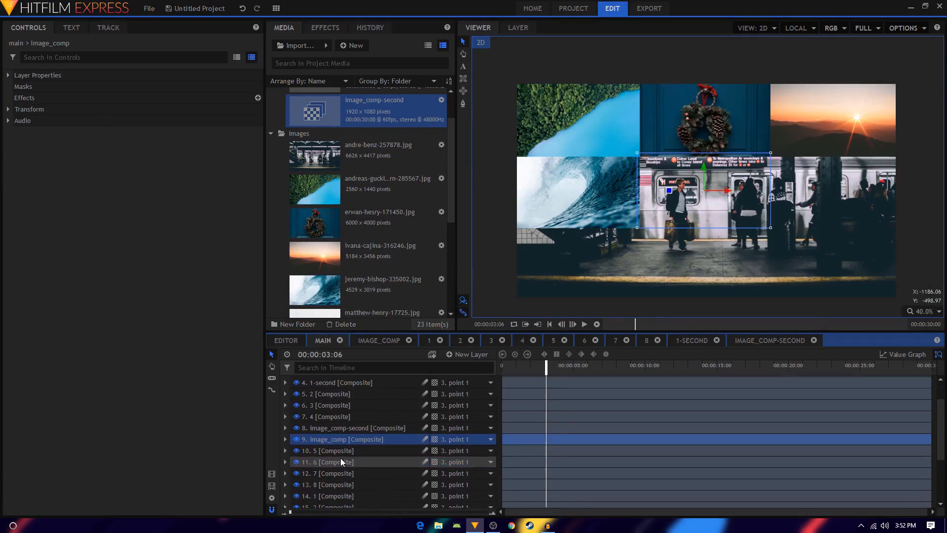
click(285, 451)
click(285, 451)
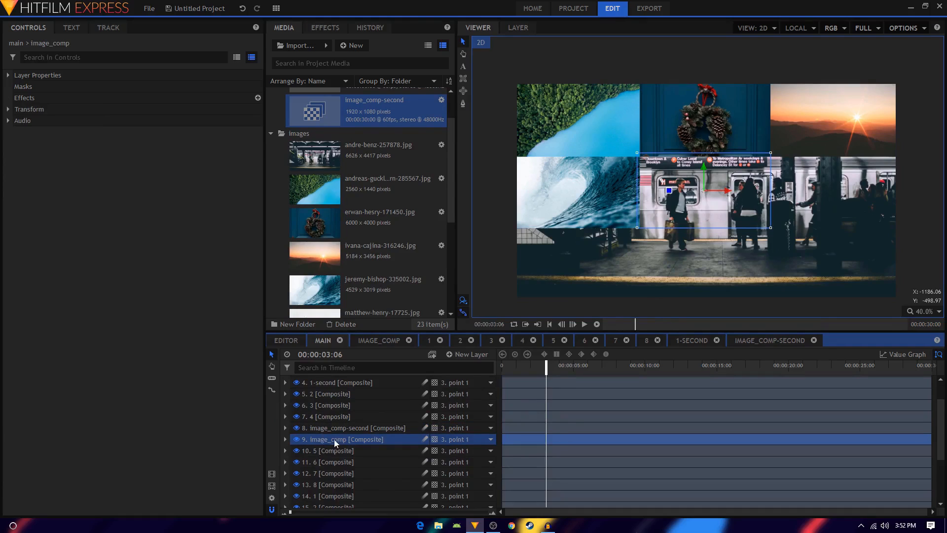
click(285, 440)
click(307, 472)
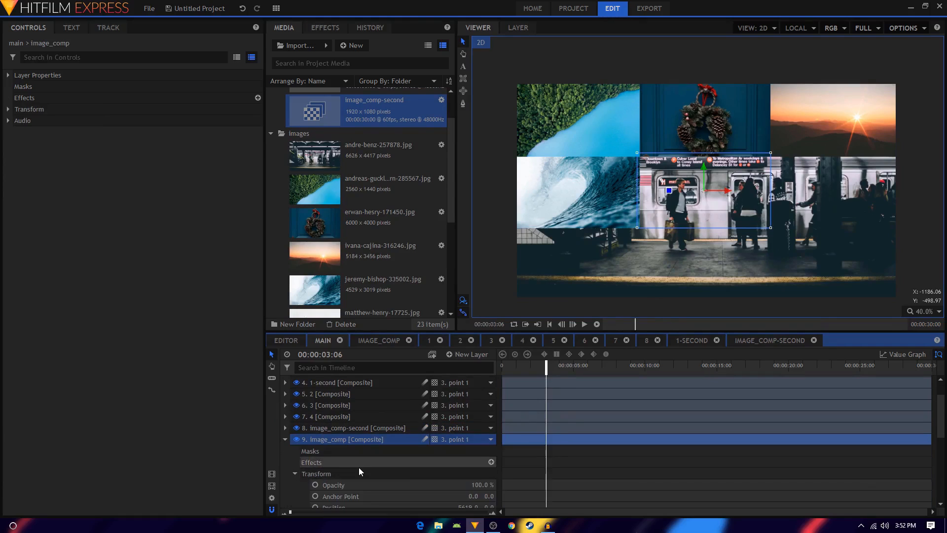
scroll(359, 466, down, 1)
click(356, 474)
right_click(355, 472)
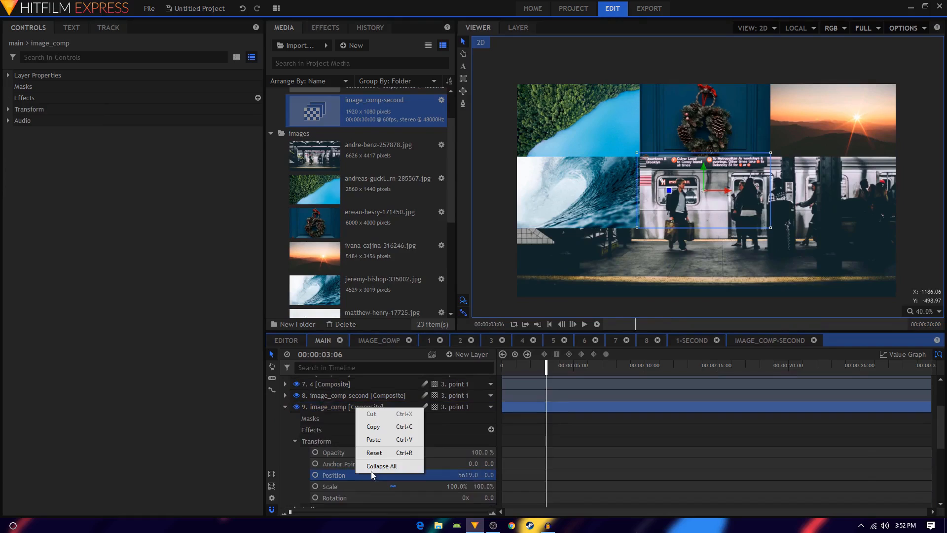
click(365, 423)
click(351, 408)
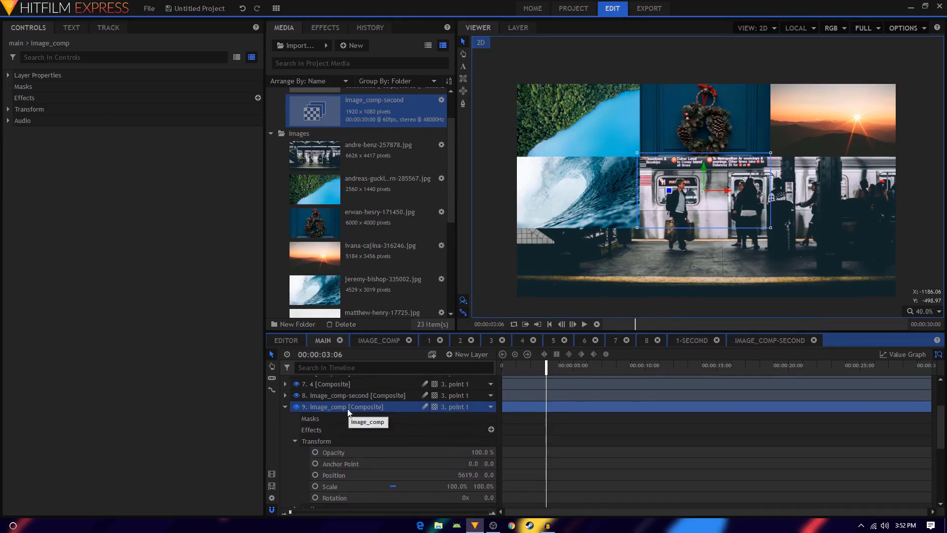
key(Delete)
Step: Paste the copied Position onto the image_comp-second layer and set its scale to 100%
click(335, 397)
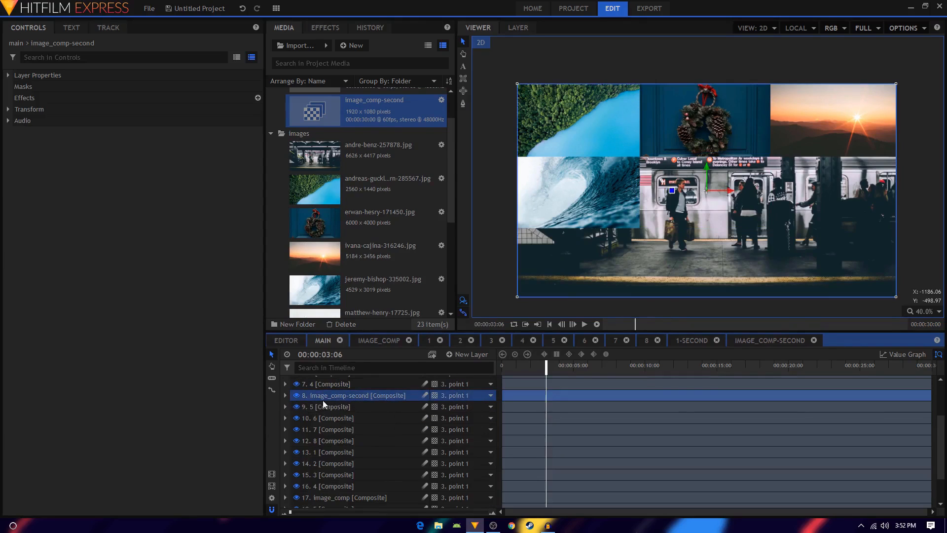
click(285, 395)
click(295, 429)
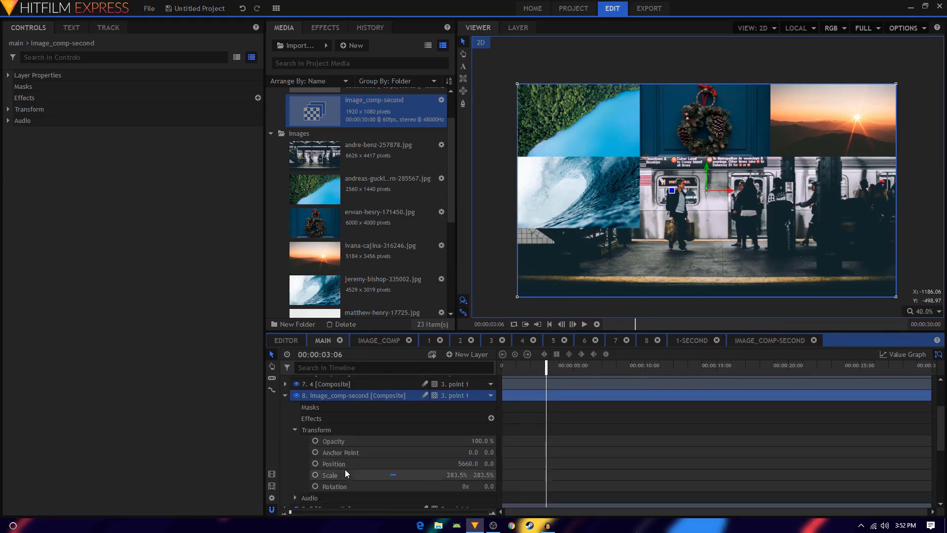
click(341, 466)
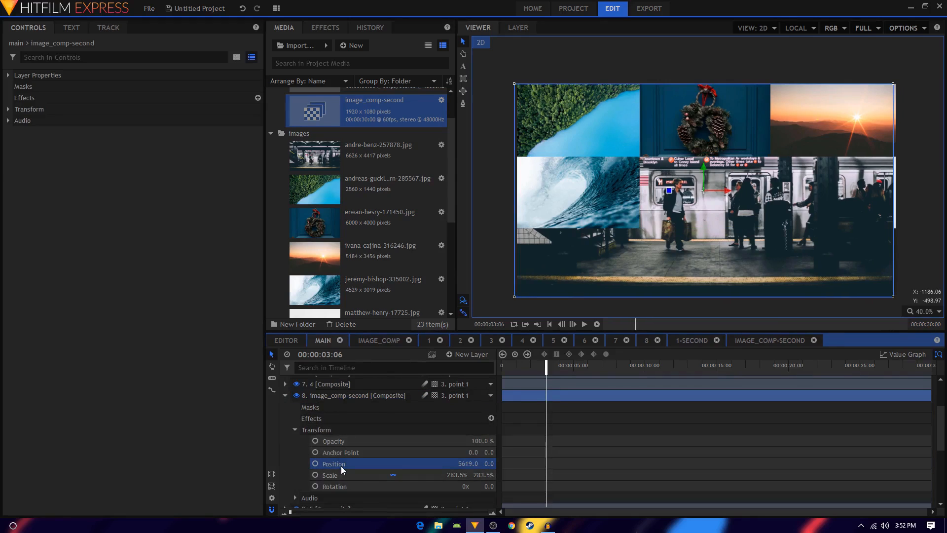
click(455, 474)
text(100)
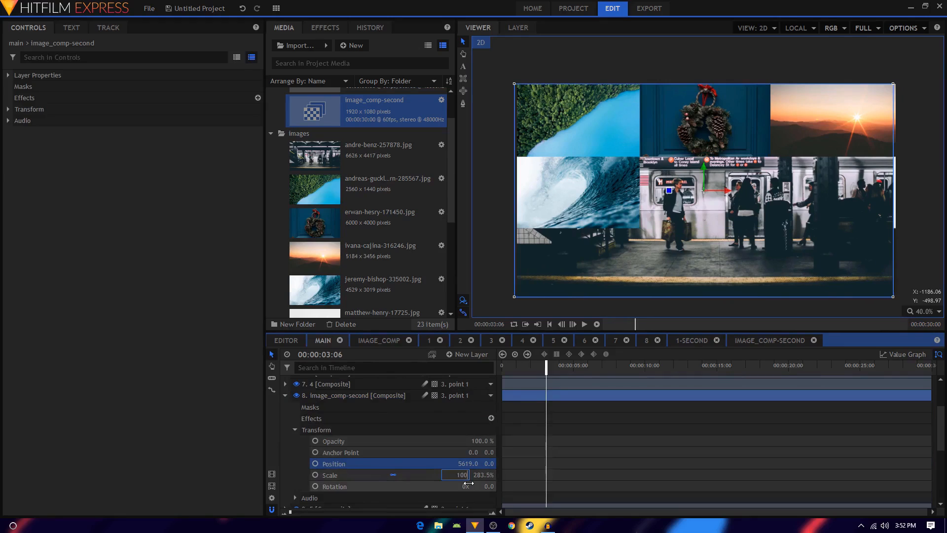
key(Return)
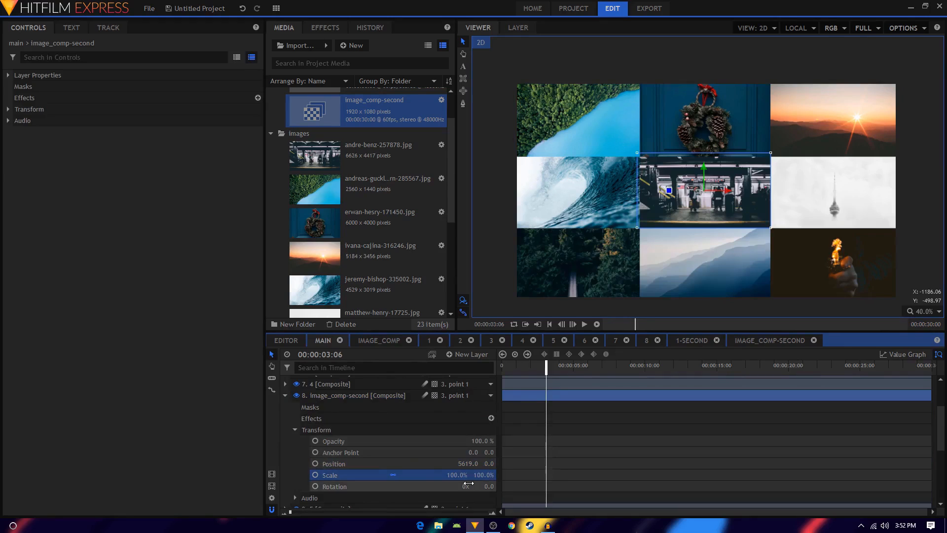
click(285, 395)
Step: Play the main composite from the start through the zoom on the subway image, and return to the first frame
click(549, 324)
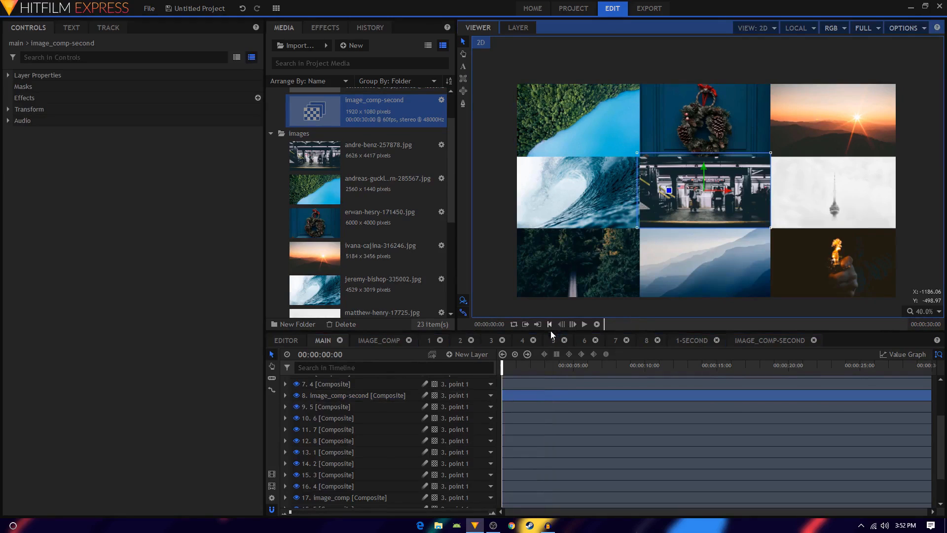
click(584, 324)
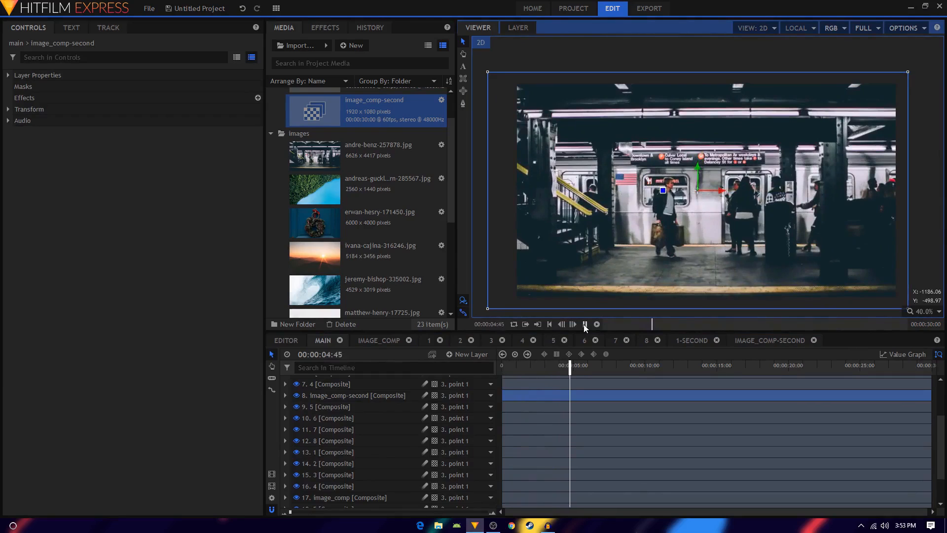
click(584, 324)
click(510, 367)
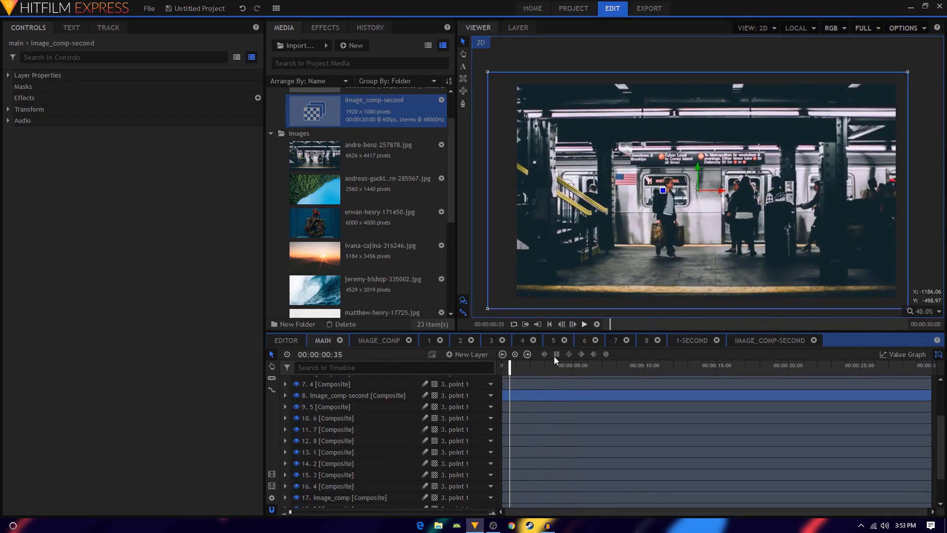
click(549, 324)
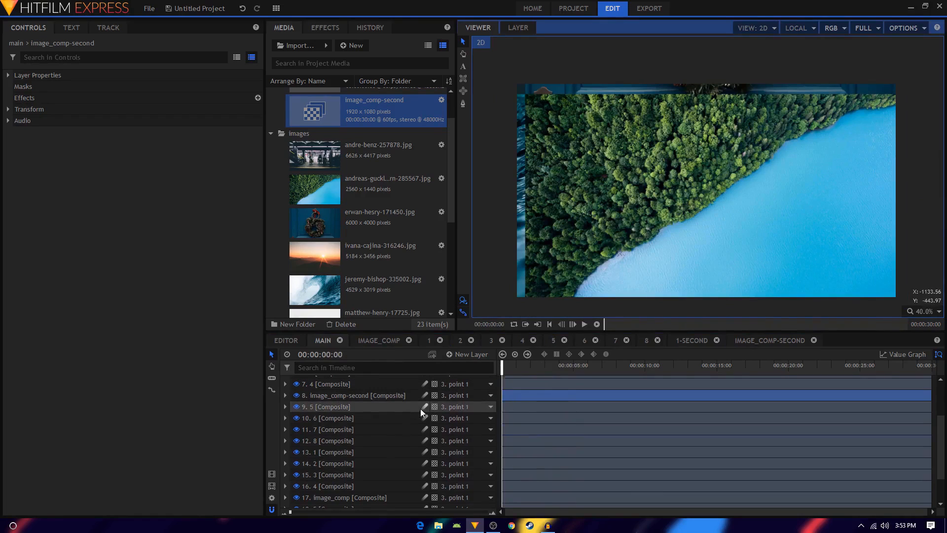
Step: Shift point 1's anchor point to 22, -27 to center the opening forest-and-lake image in the frame
scroll(420, 409, up, 2)
click(330, 393)
click(322, 402)
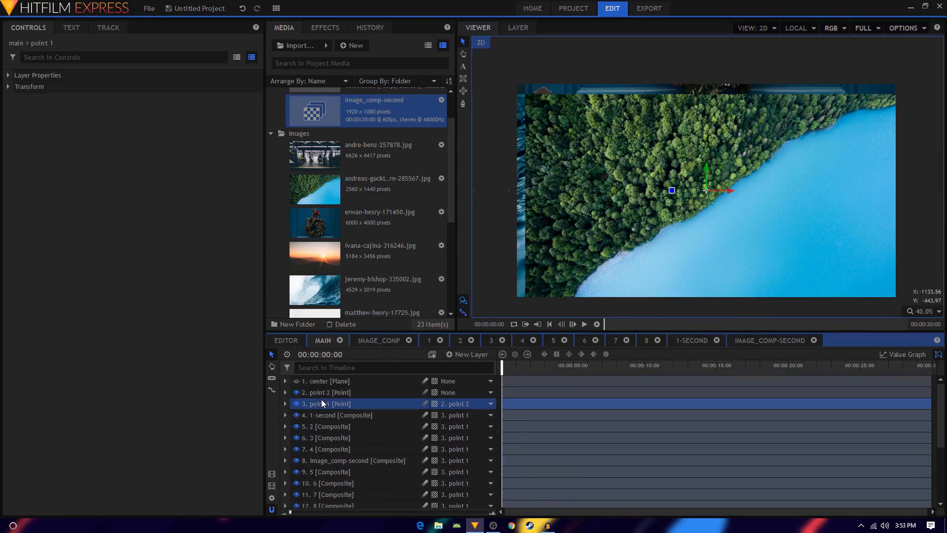
click(285, 403)
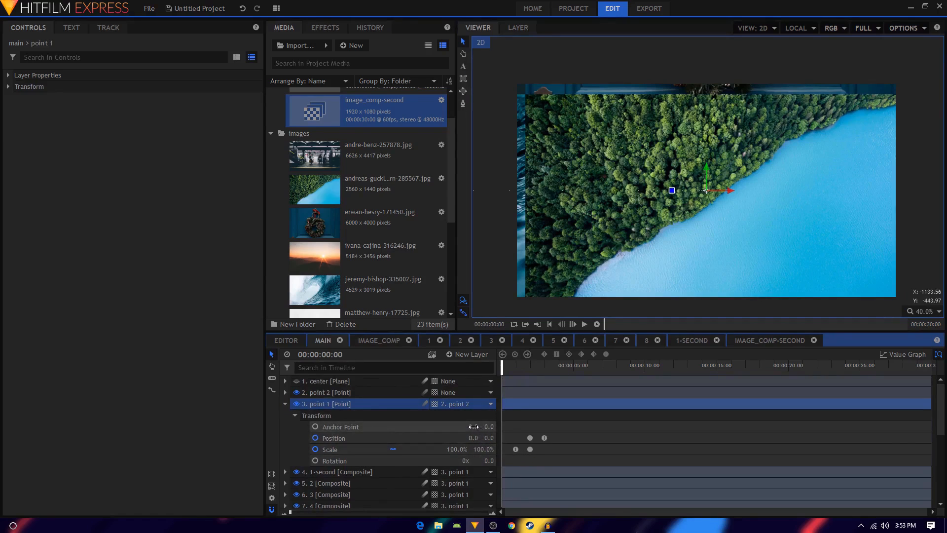
mouse_move(472, 426)
mouse_down()
mouse_move(464, 426)
mouse_move(490, 427)
mouse_move(475, 427)
mouse_up()
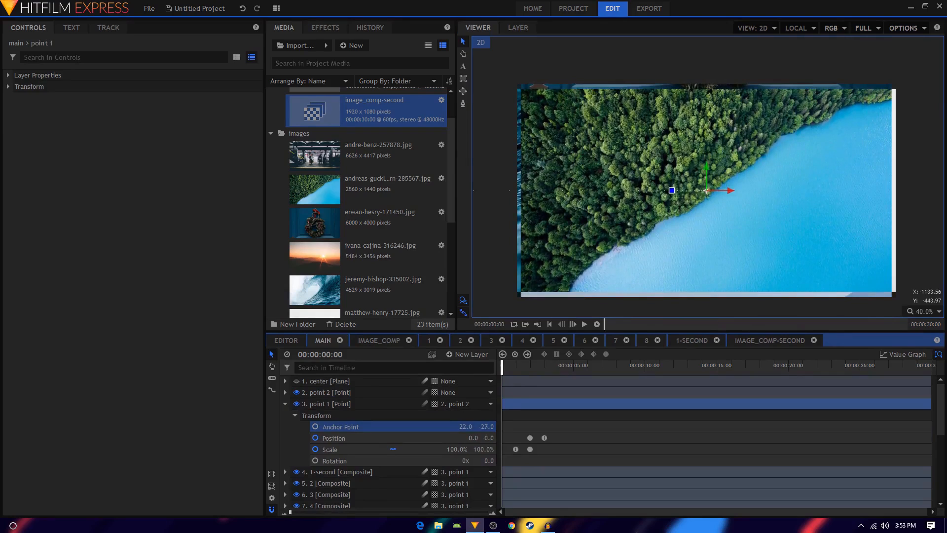
Step: Set point 1's first scale keyframe, at 00:00:01:00, to 105%
click(516, 449)
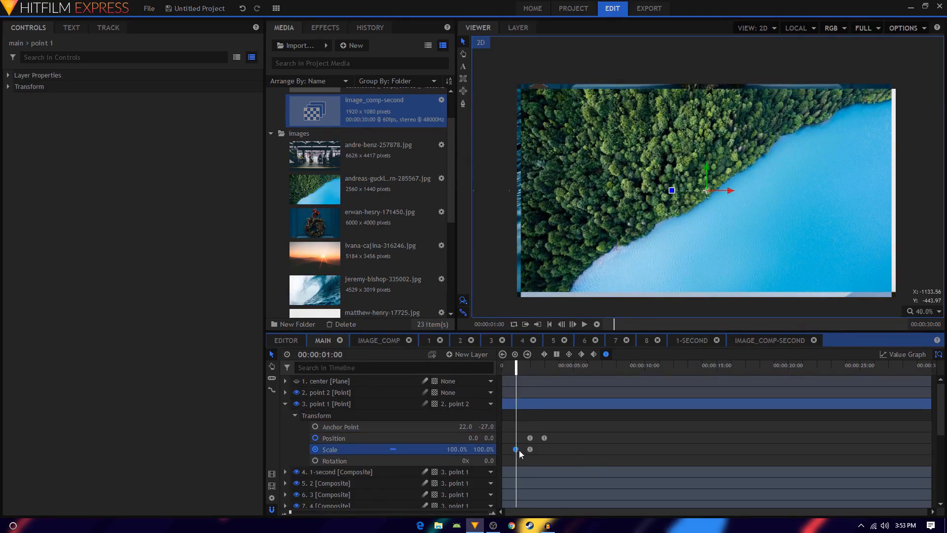
click(459, 449)
scroll(459, 449, up, 3)
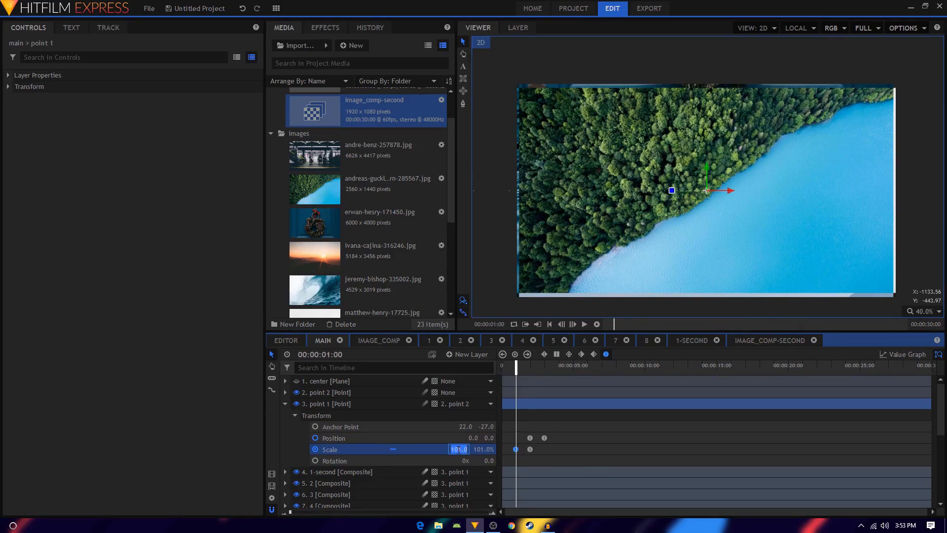
scroll(458, 448, up, 2)
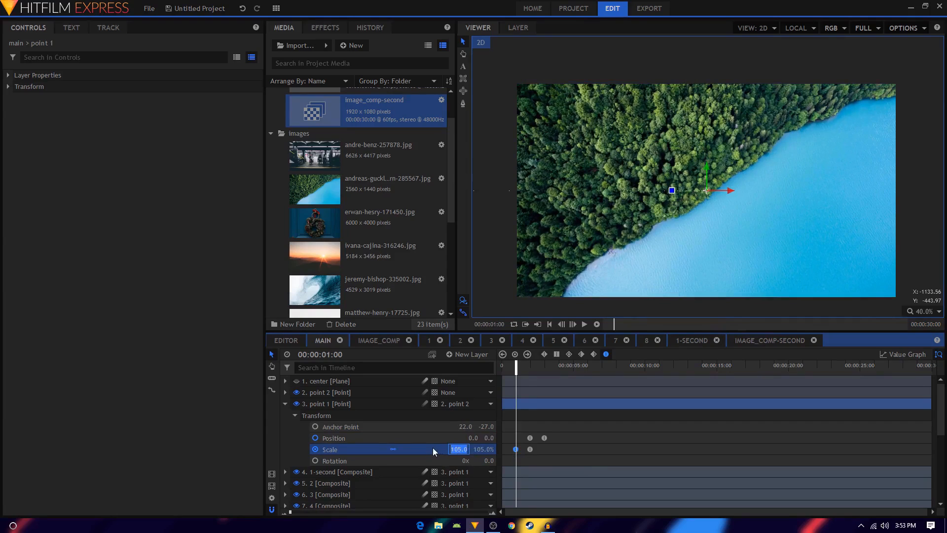
key(Return)
Step: Preview the animation from the first frame with the adjusted point 1 anchor and scale
click(550, 325)
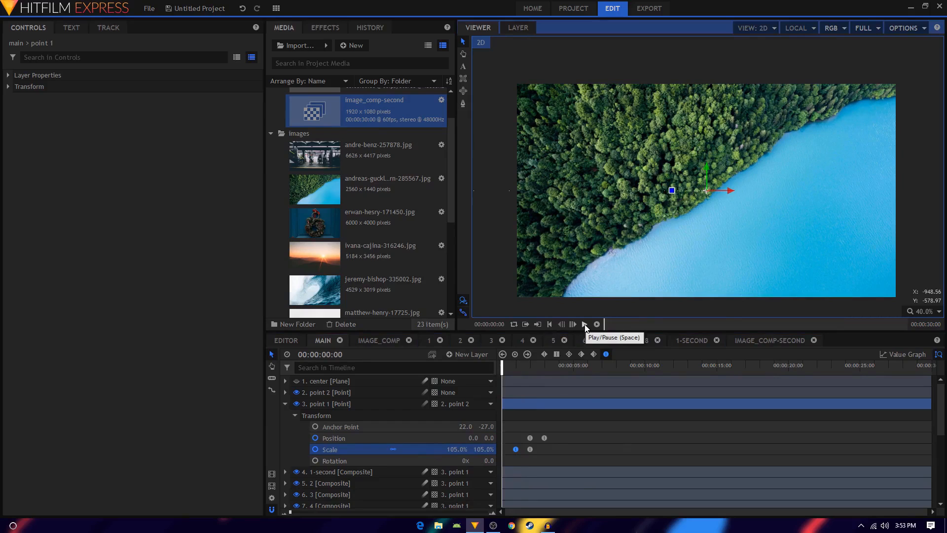
click(585, 324)
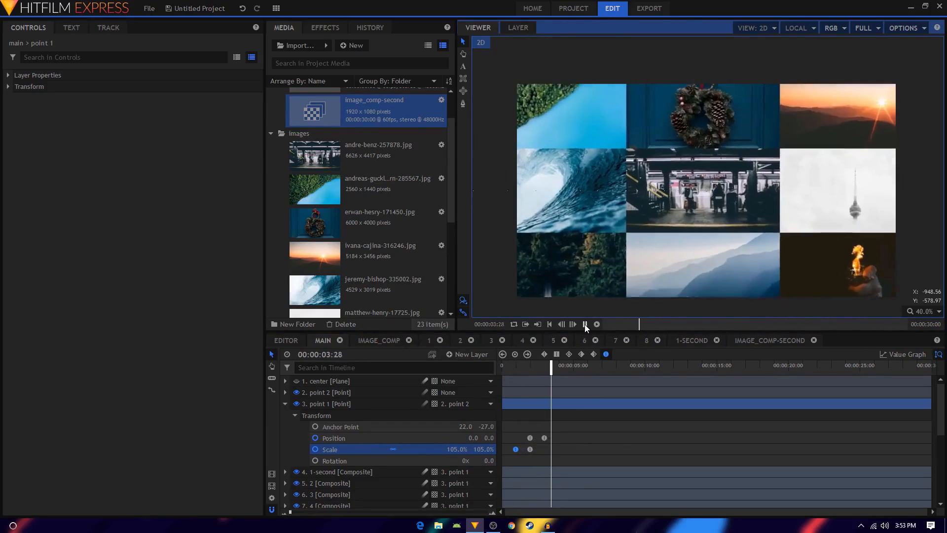
click(584, 324)
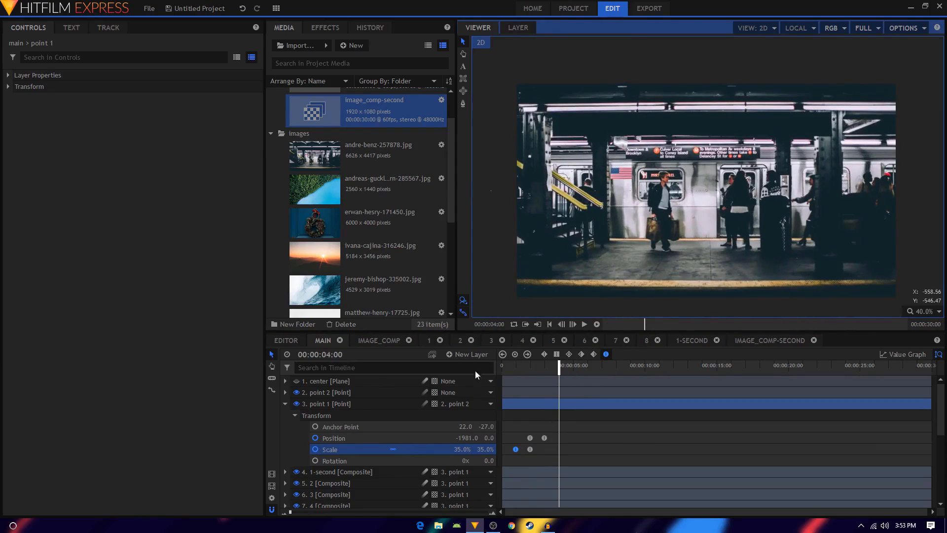
Step: Collapse point 1's properties and show the center guide layer
click(285, 404)
click(326, 381)
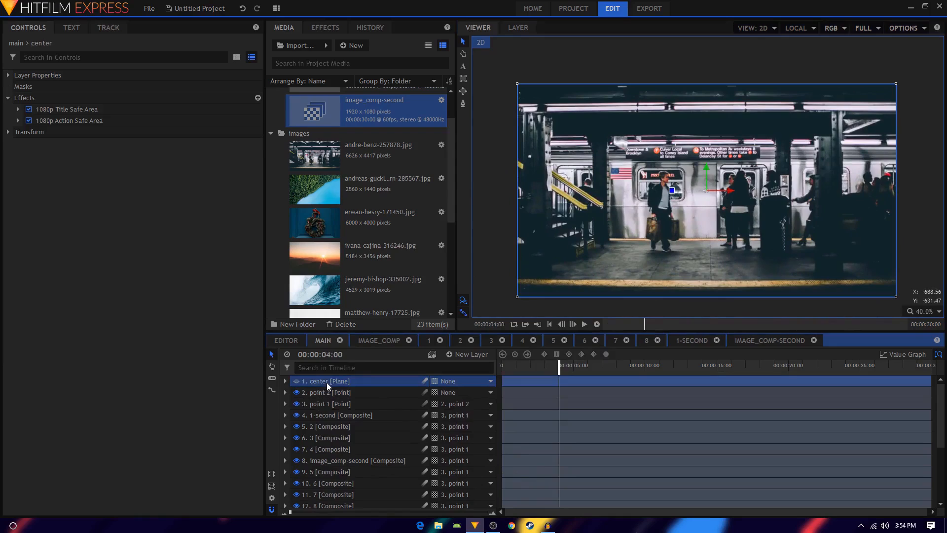
click(297, 381)
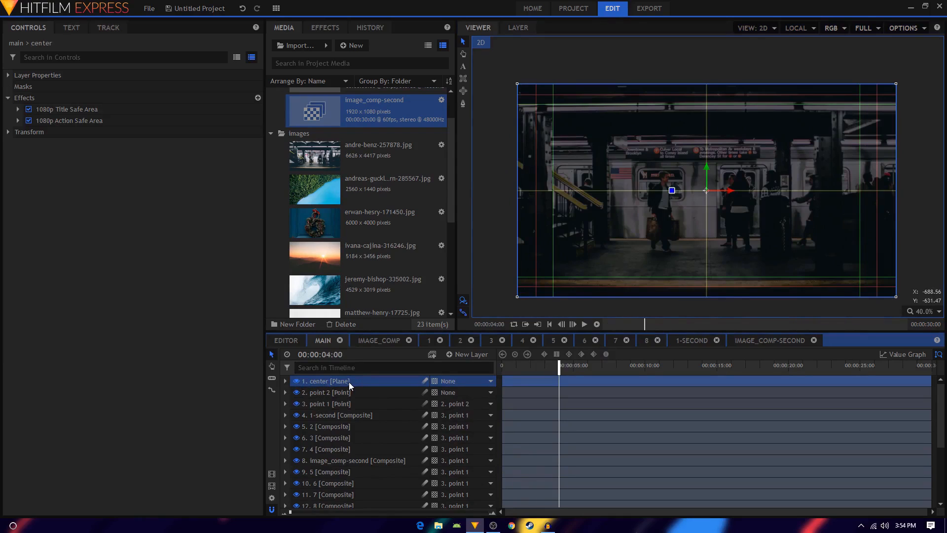
Step: Select the second grid's composites from 1-second through 8 and move them together so their center meets the guide's crosshair
click(339, 416)
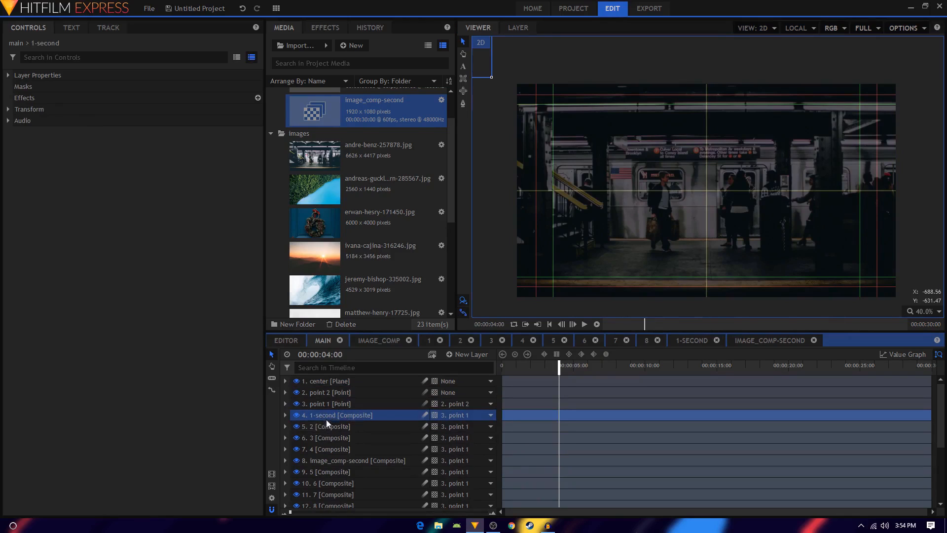
scroll(331, 429, down, 1)
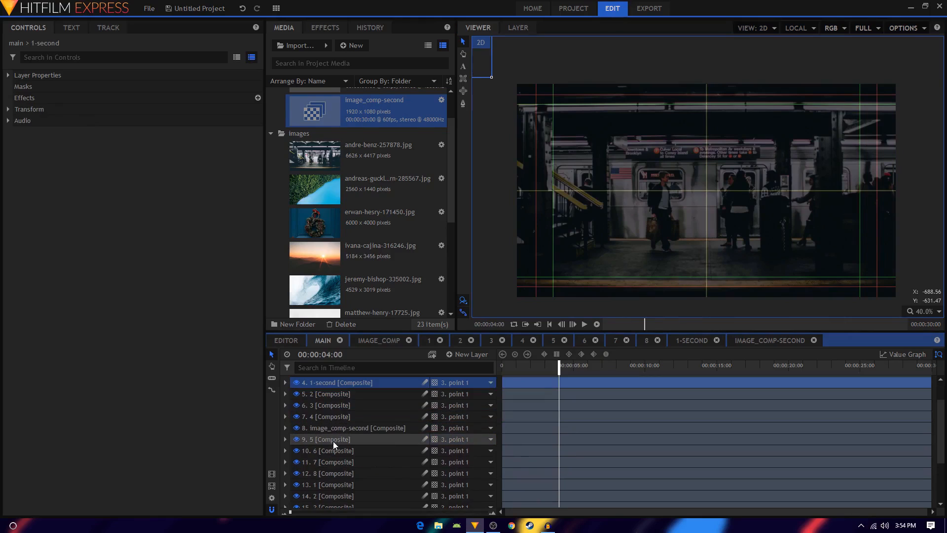
shift+click(331, 472)
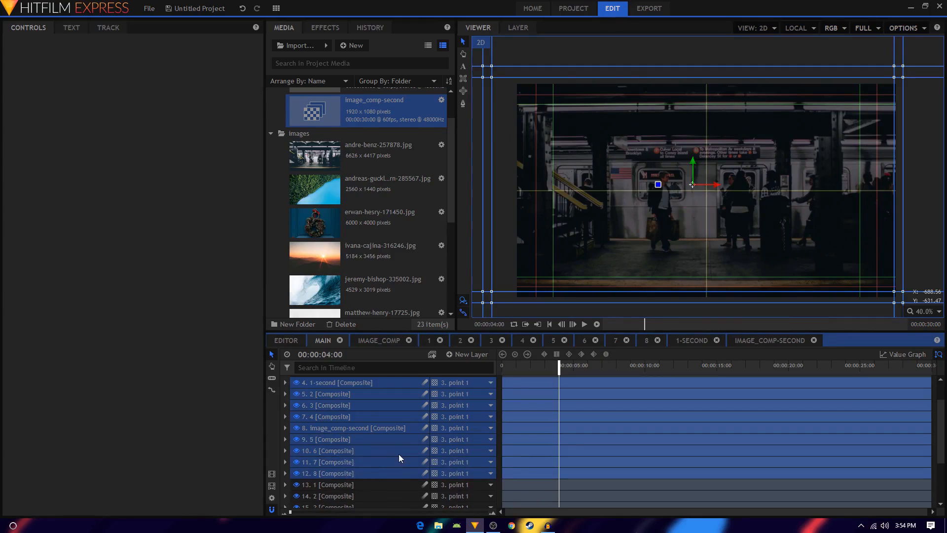
scroll(392, 451, up, 1)
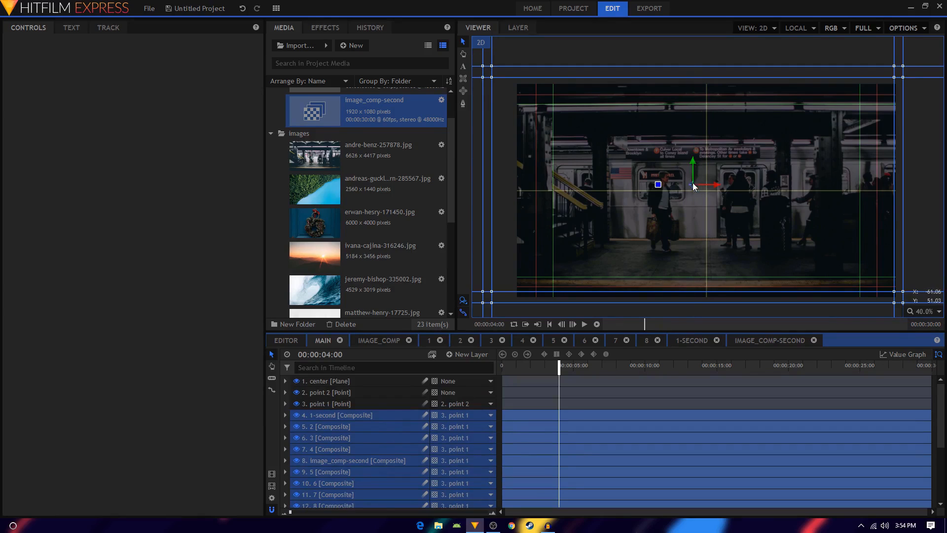
drag(692, 160, 727, 190)
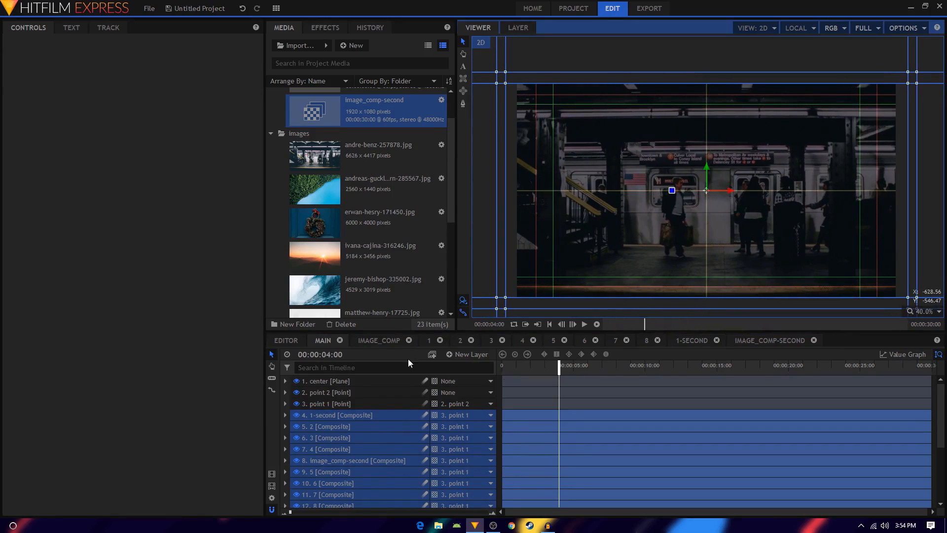
Step: Hide the center guide layer and check the opening second of the animation
click(551, 324)
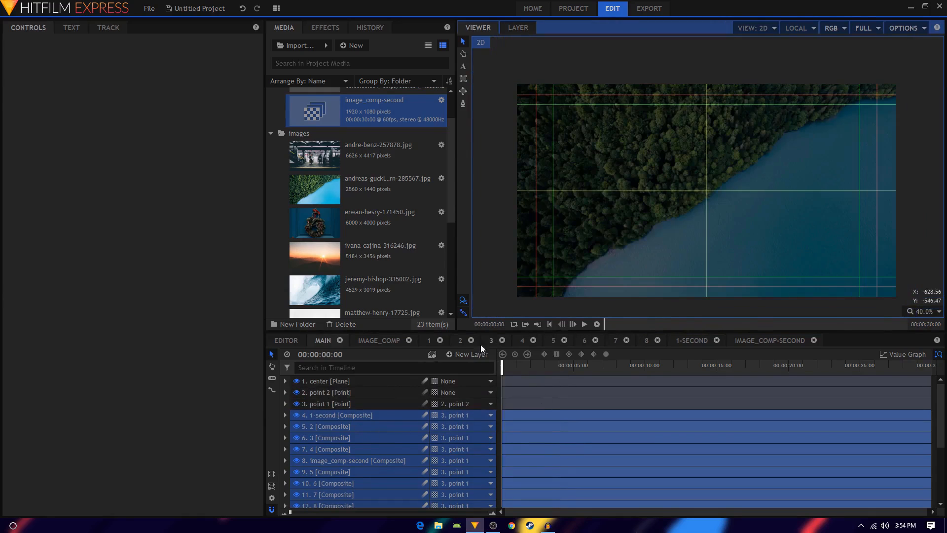
click(296, 382)
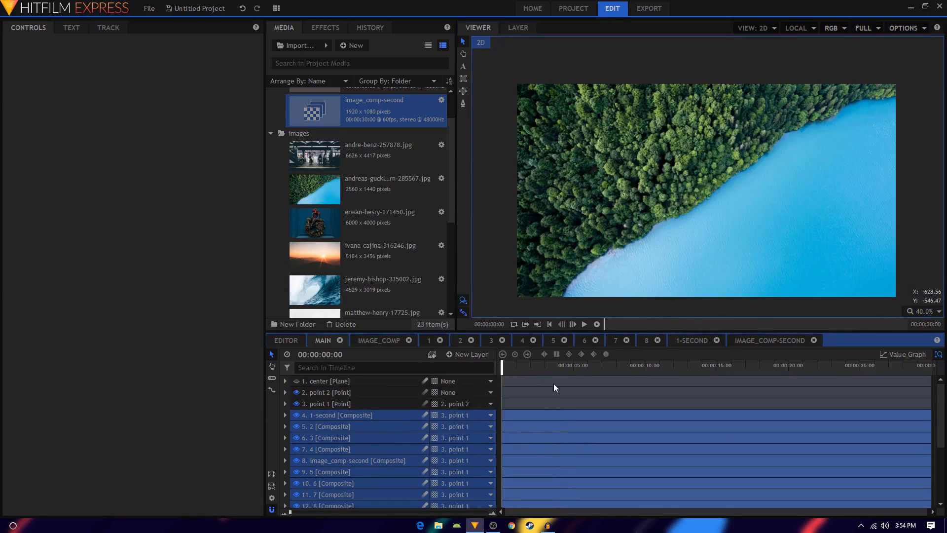
click(518, 366)
drag(518, 366, 522, 331)
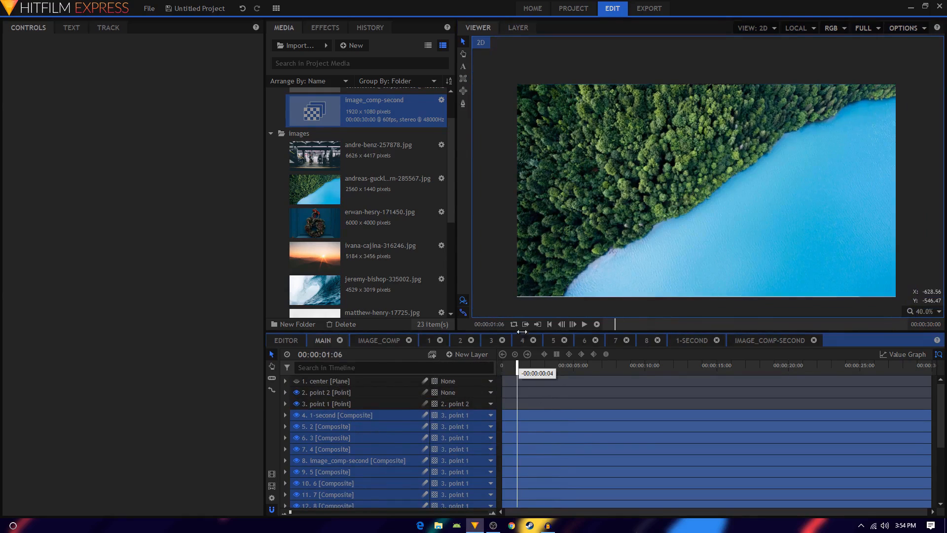
click(548, 324)
Step: Play the finished animation from the start through the final zoom, and place the playhead at 00:00:04:58
click(327, 406)
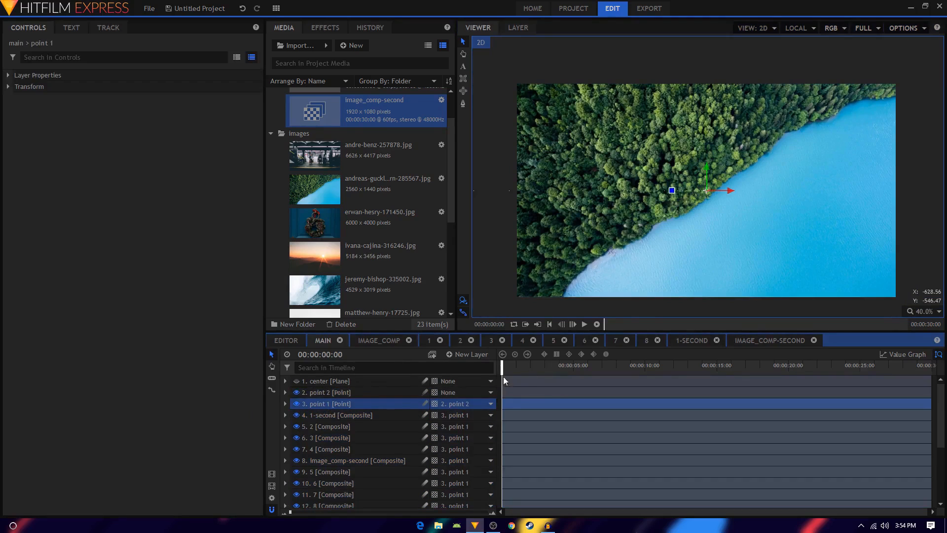
scroll(408, 433, down, 3)
scroll(383, 475, up, 3)
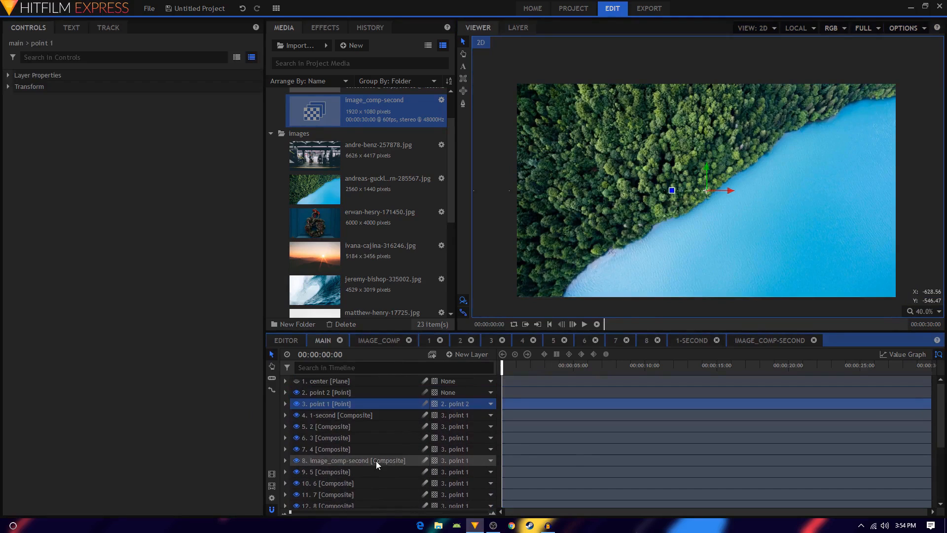
click(337, 379)
click(585, 323)
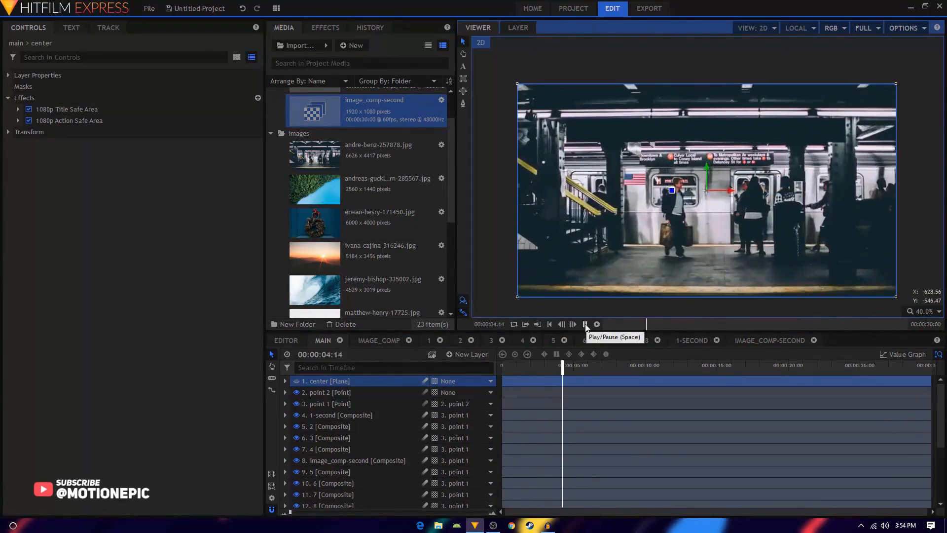
click(585, 324)
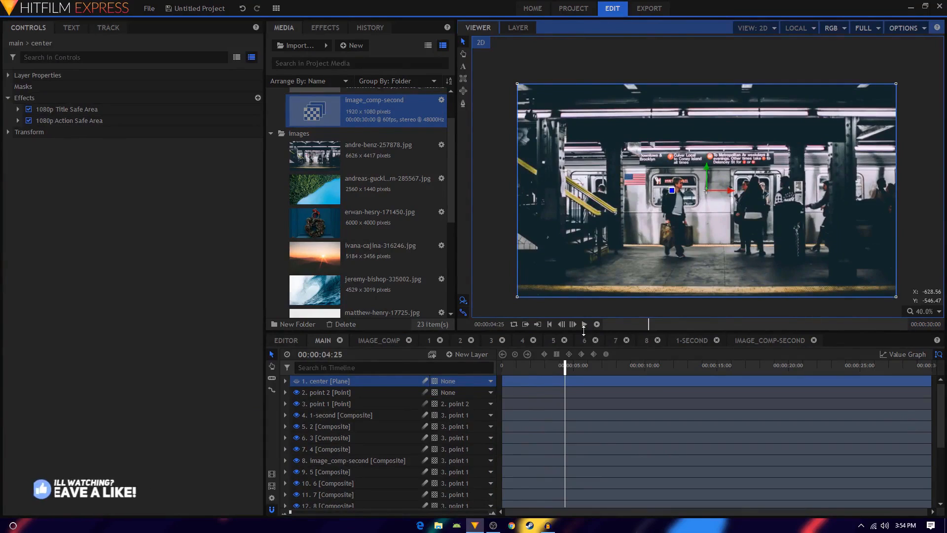
click(572, 364)
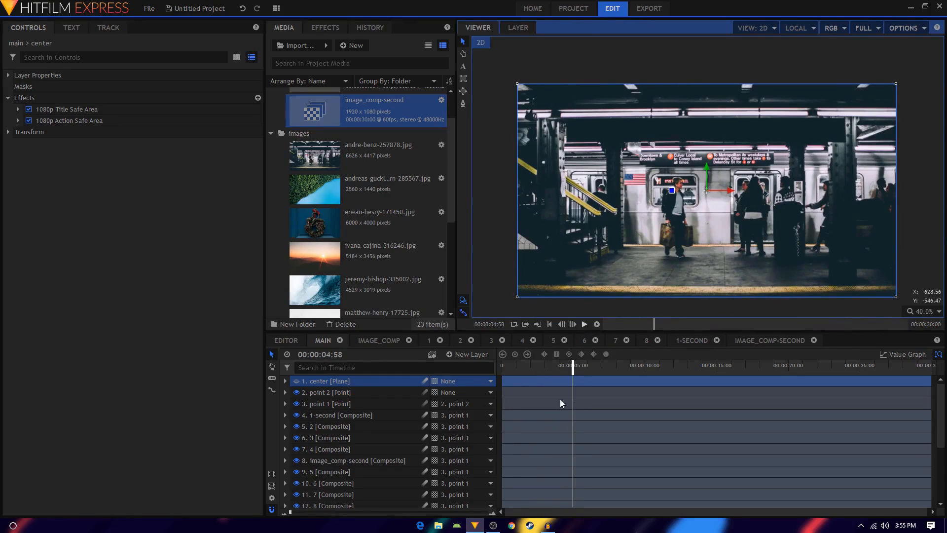